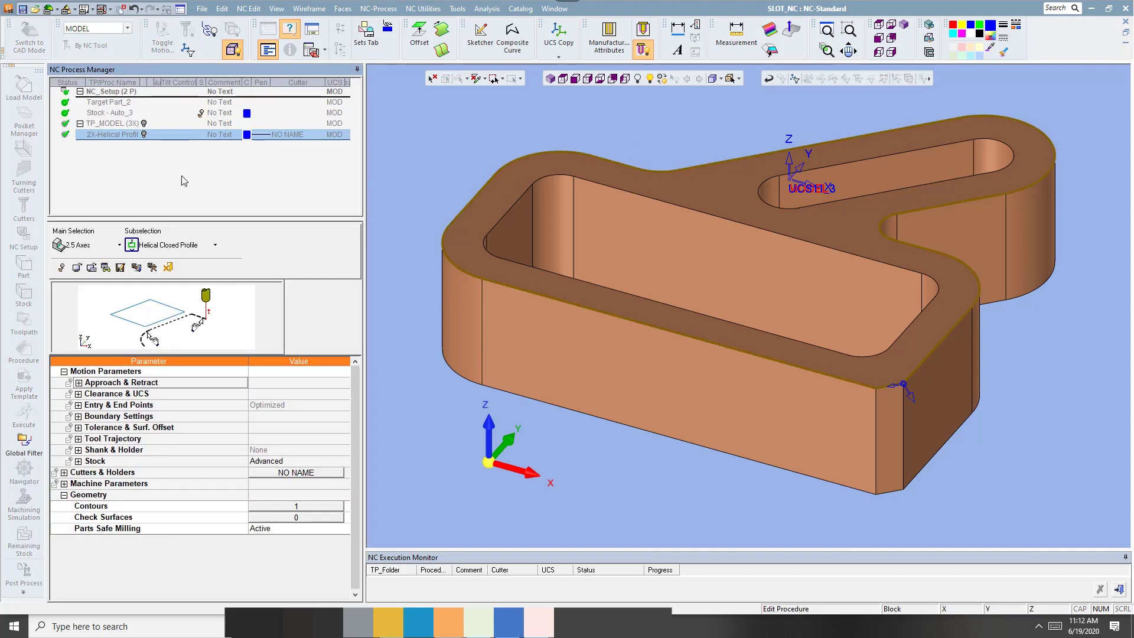
Keep the procedure as a 2.5 Axes Helical Closed Profile
left_click(208, 246)
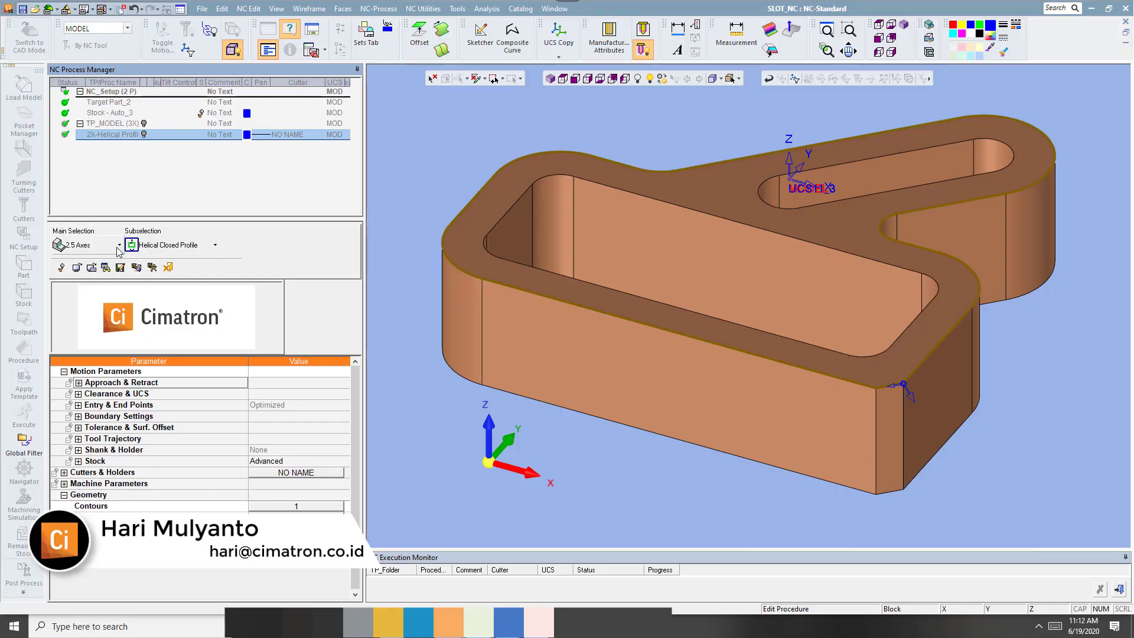
left_click(119, 245)
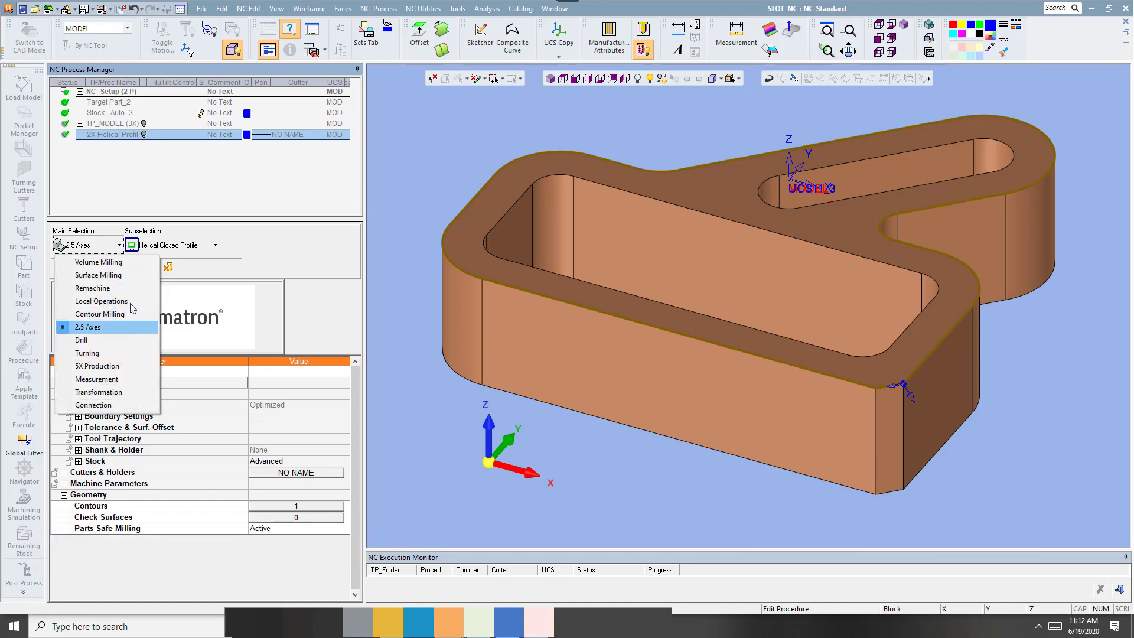
left_click(202, 247)
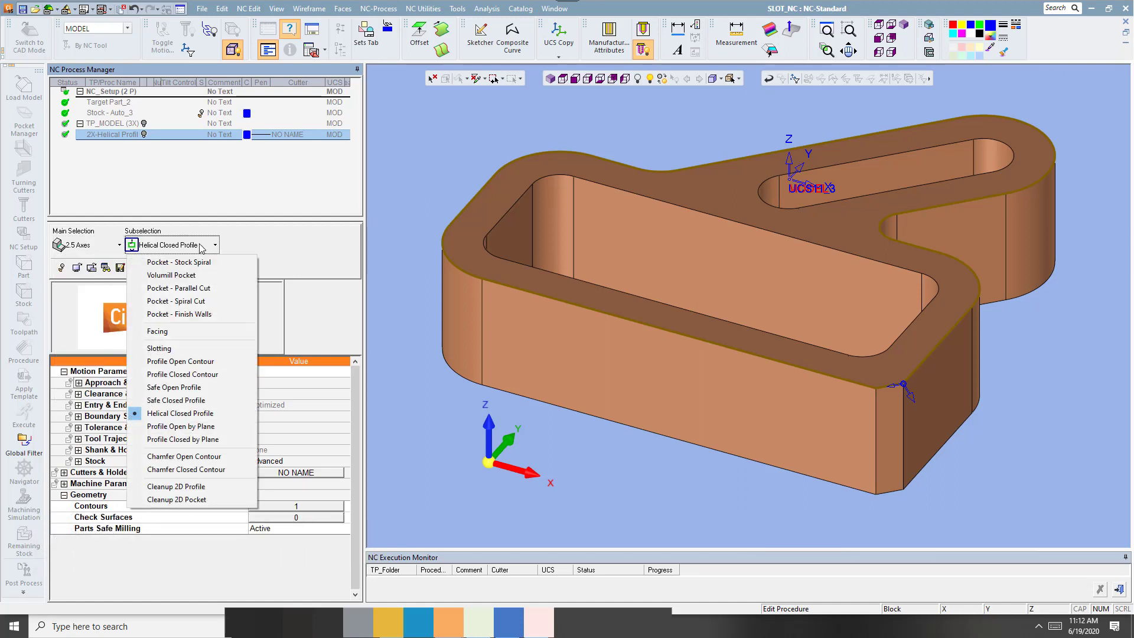
left_click(222, 414)
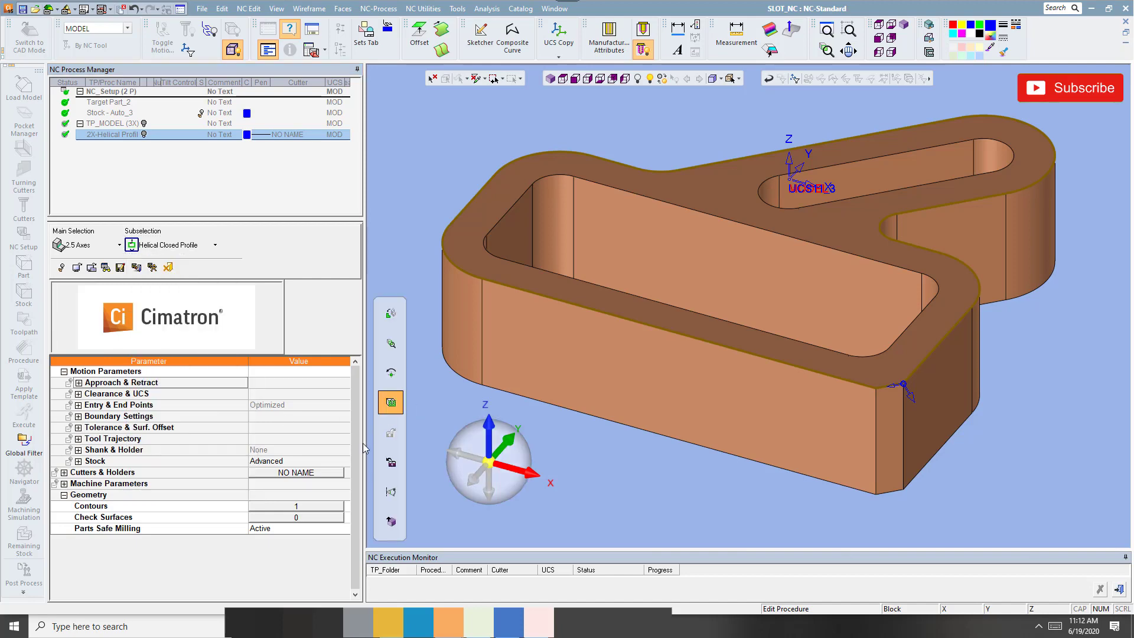
Add the 10 mm flat end mill EM 10_A from the Type A cutter collection
left_click(327, 478)
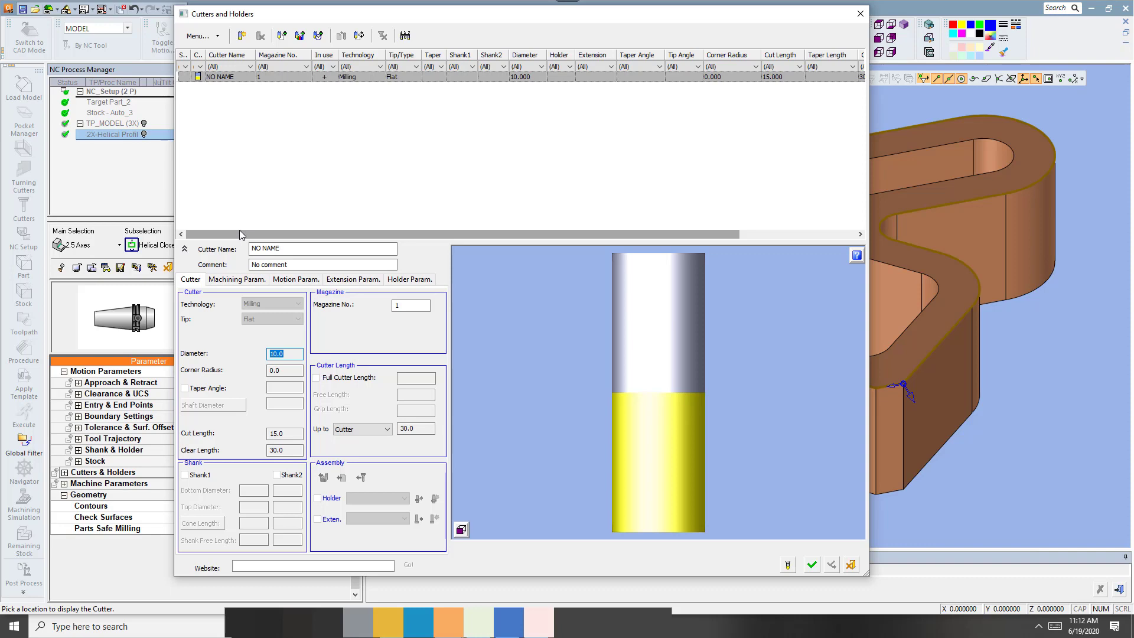
left_click(300, 36)
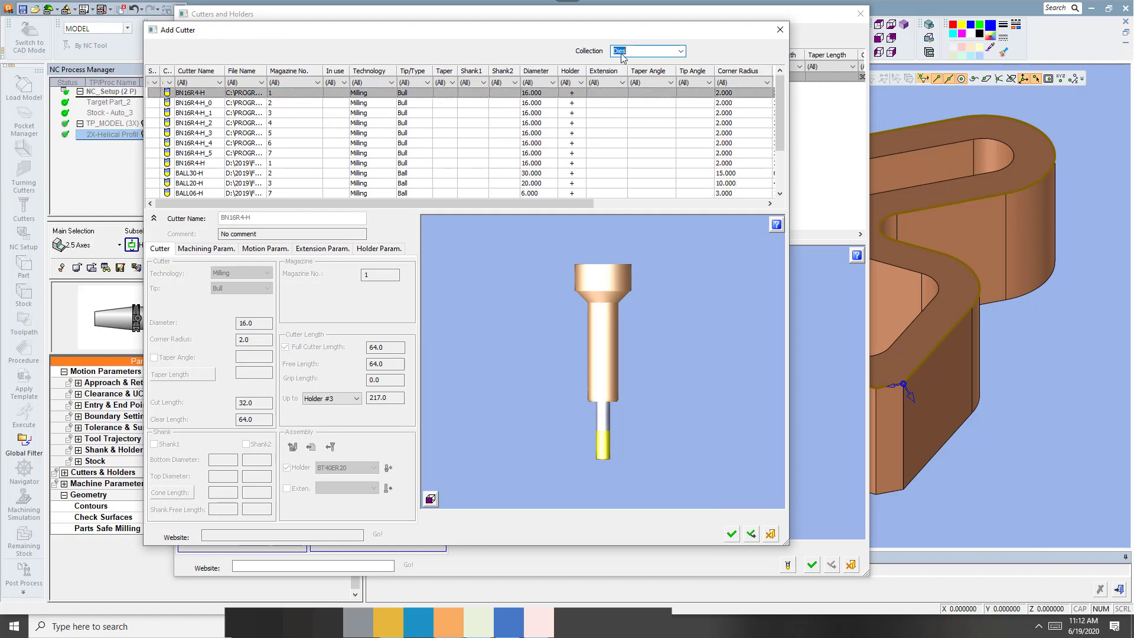
left_click(680, 51)
left_click(299, 167)
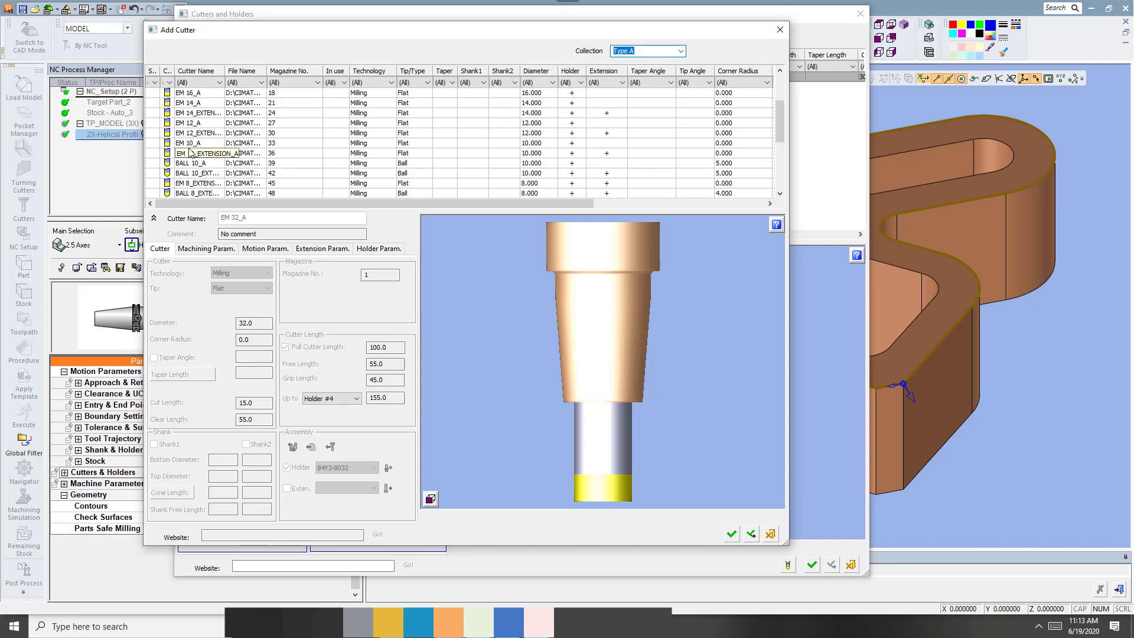
left_click(189, 143)
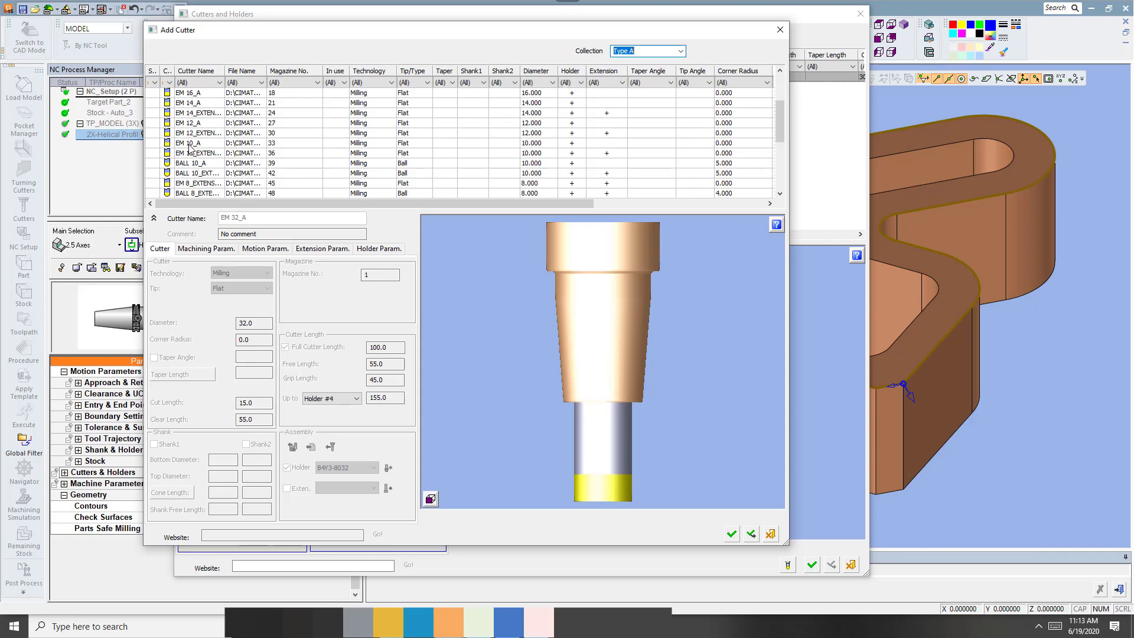
left_click(734, 535)
Give EM 10_A a 0.25 down step and 4 side step, and confirm
left_click(227, 280)
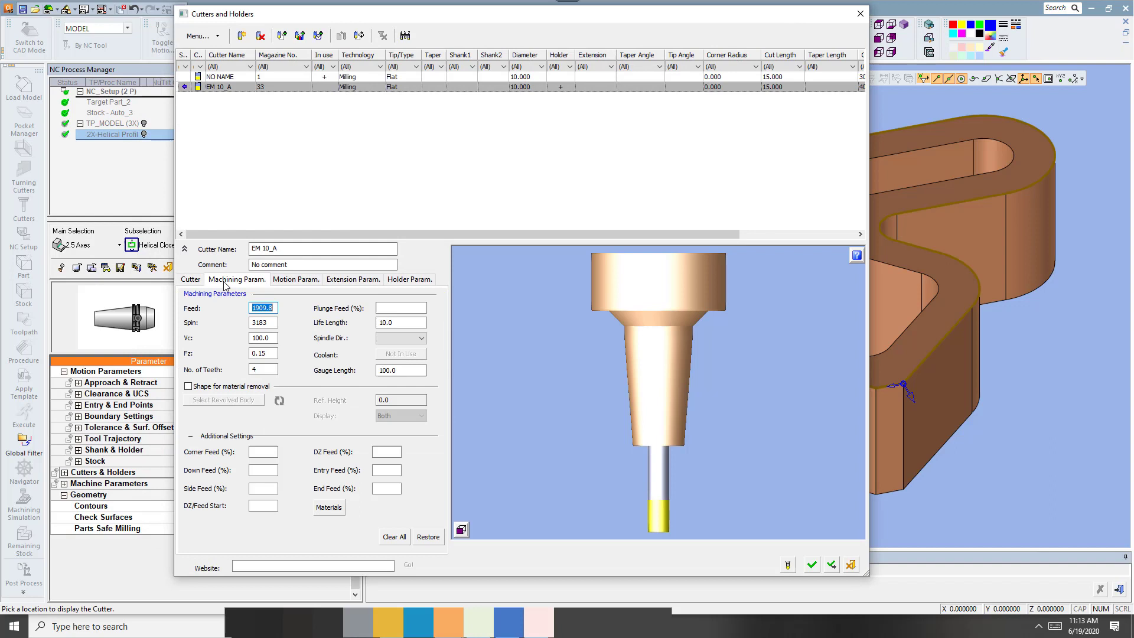
left_click(285, 279)
type("0.25")
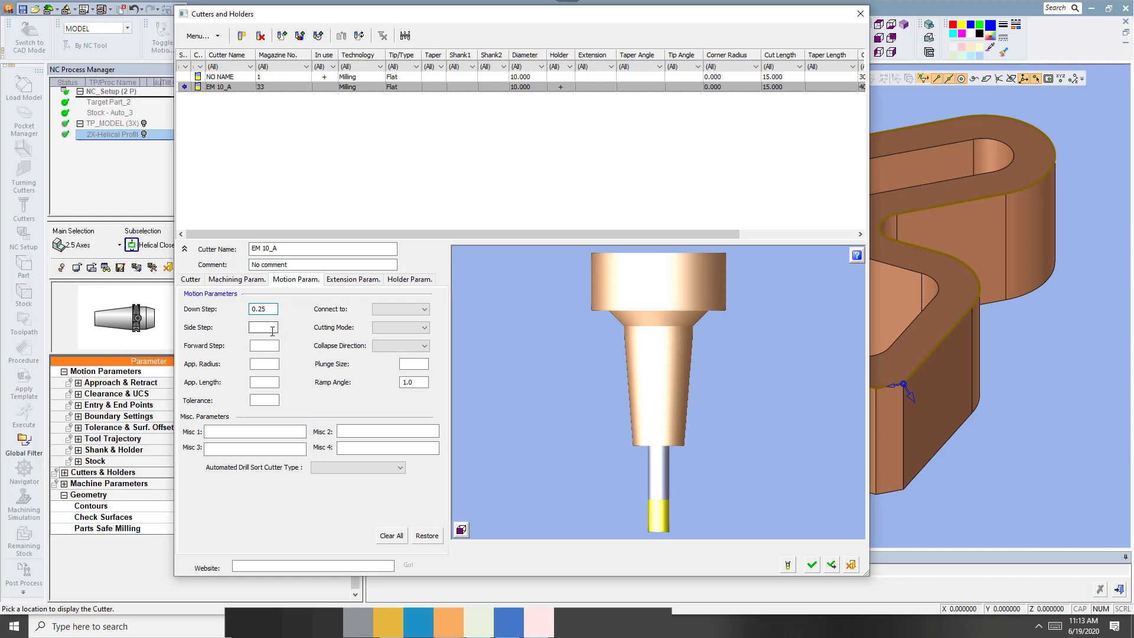
left_click(273, 329)
left_click(275, 344)
left_click(812, 565)
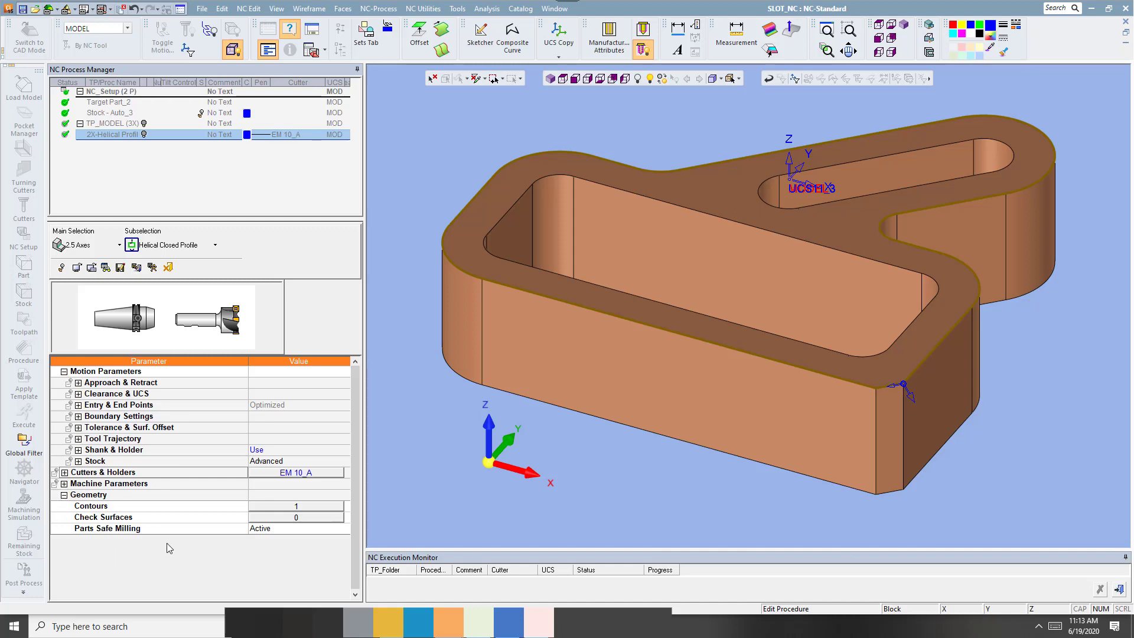
Delete the old contour, chain the part's outer top edge, and cut it in Climb mode
left_click(319, 506)
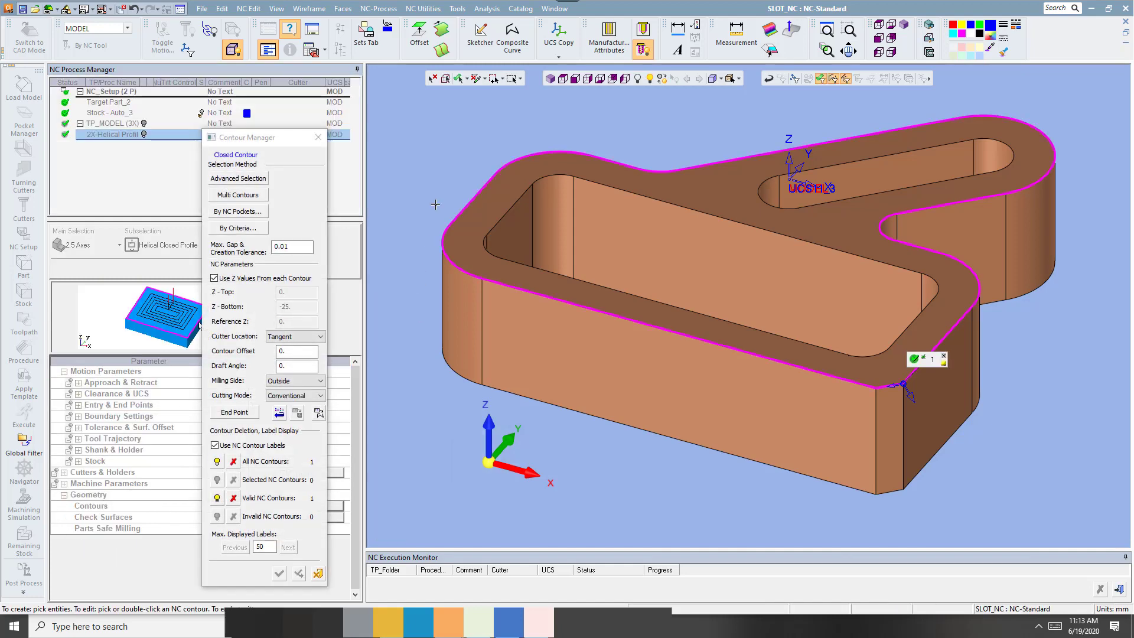
left_click(944, 356)
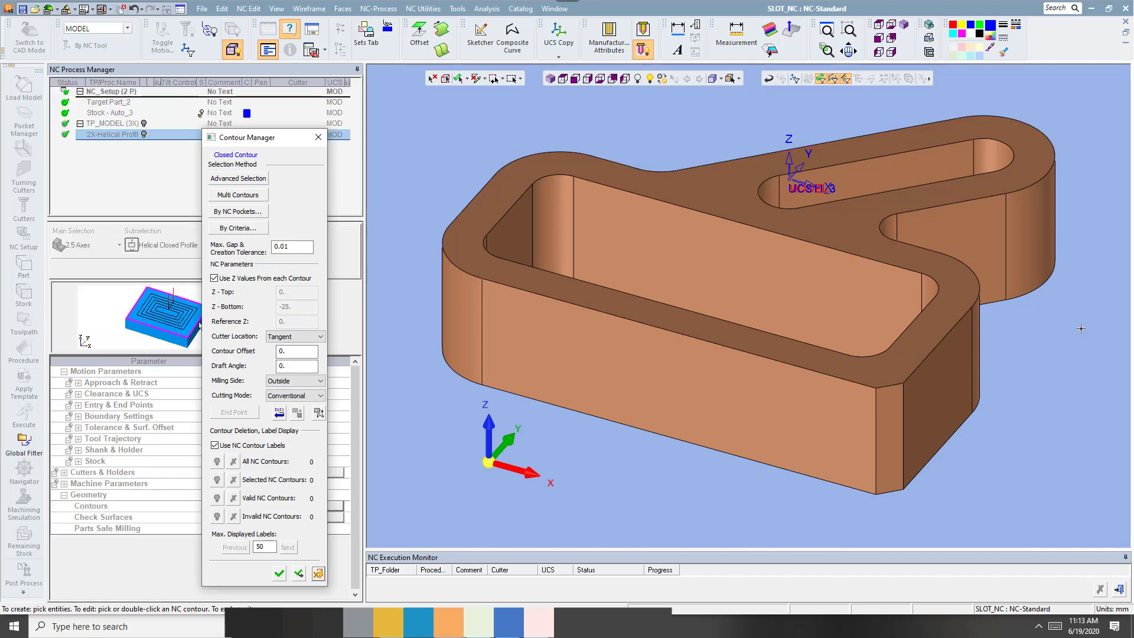
left_click(948, 338)
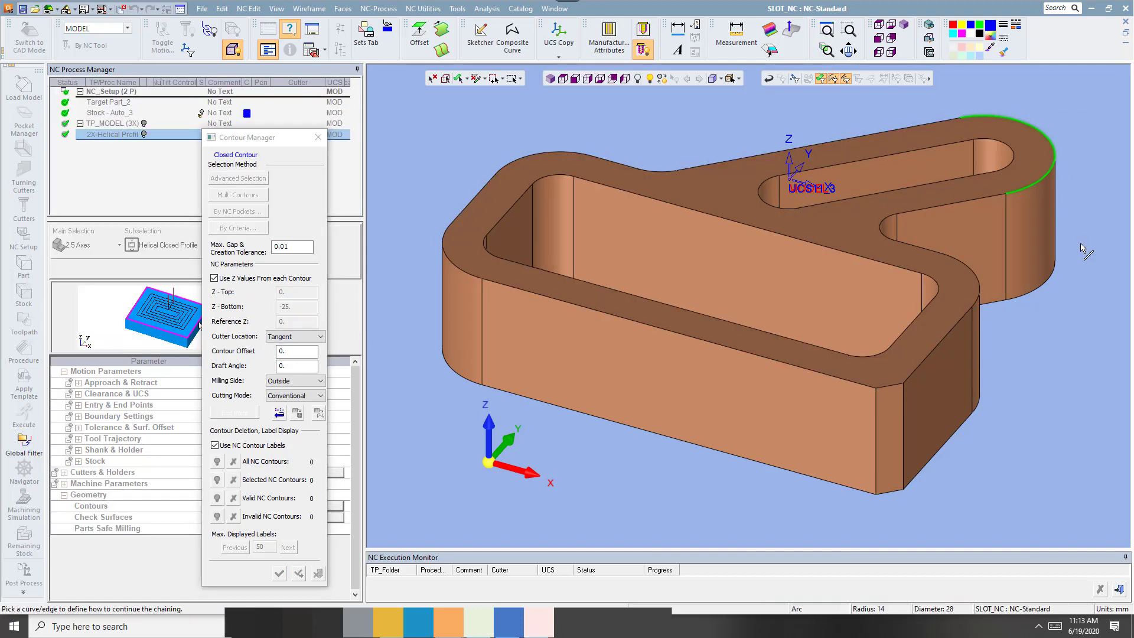
left_click(1055, 171)
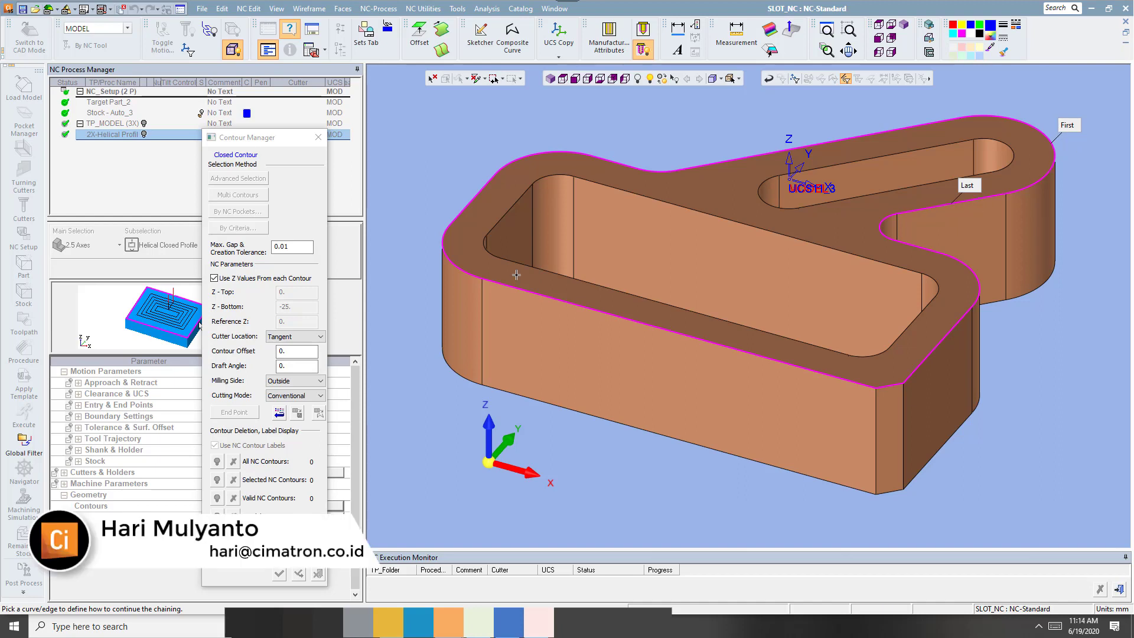
left_click(301, 401)
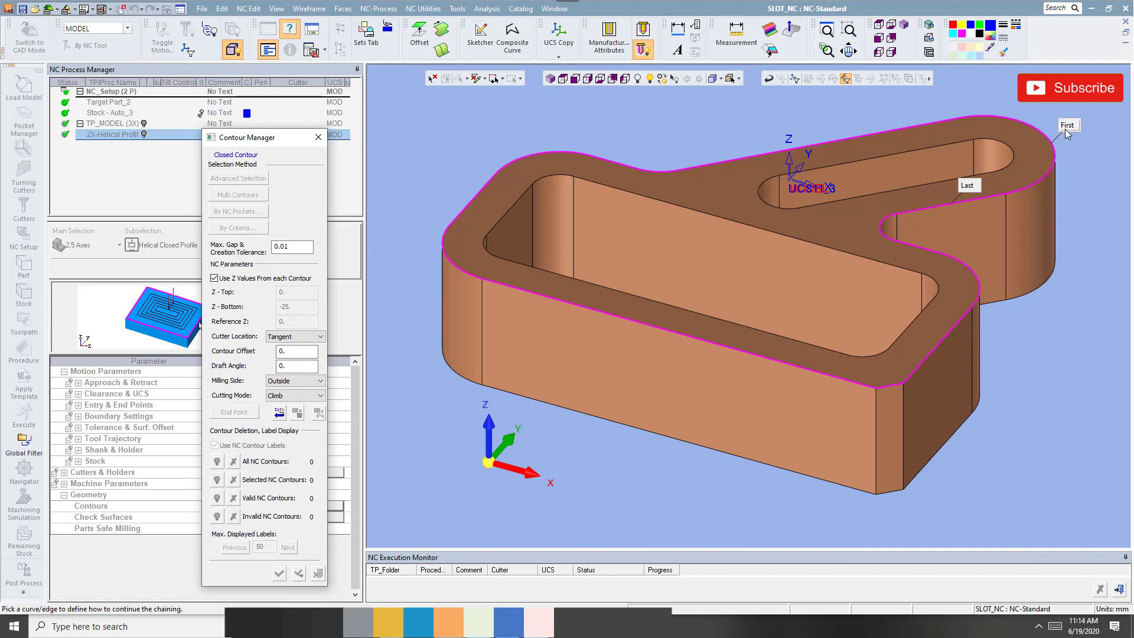
left_click(1065, 129)
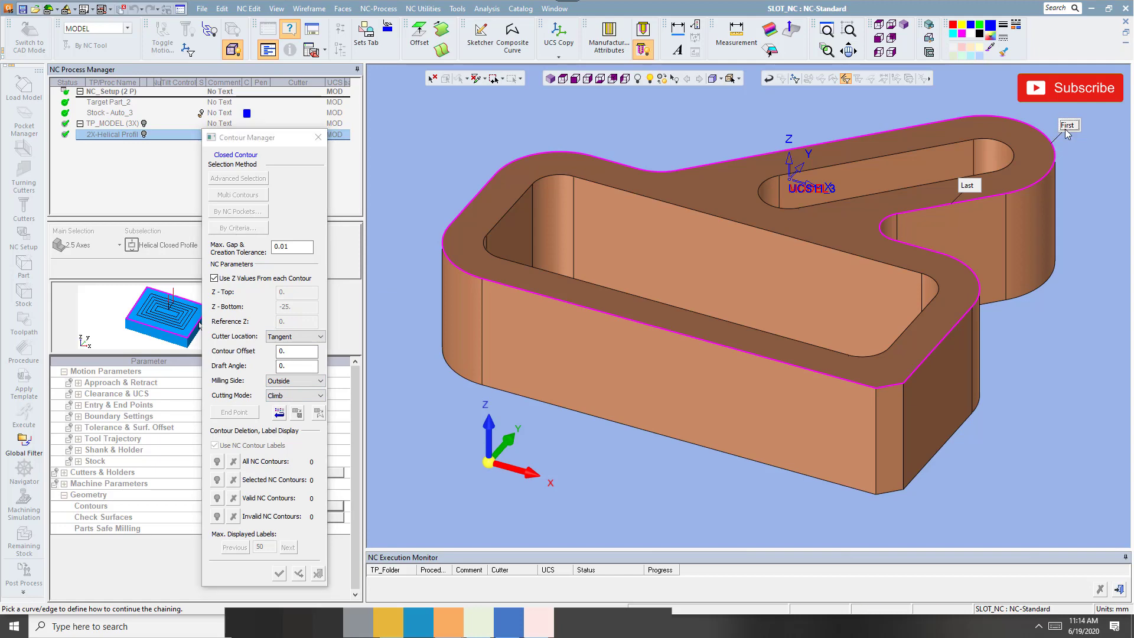
middle_click(461, 155)
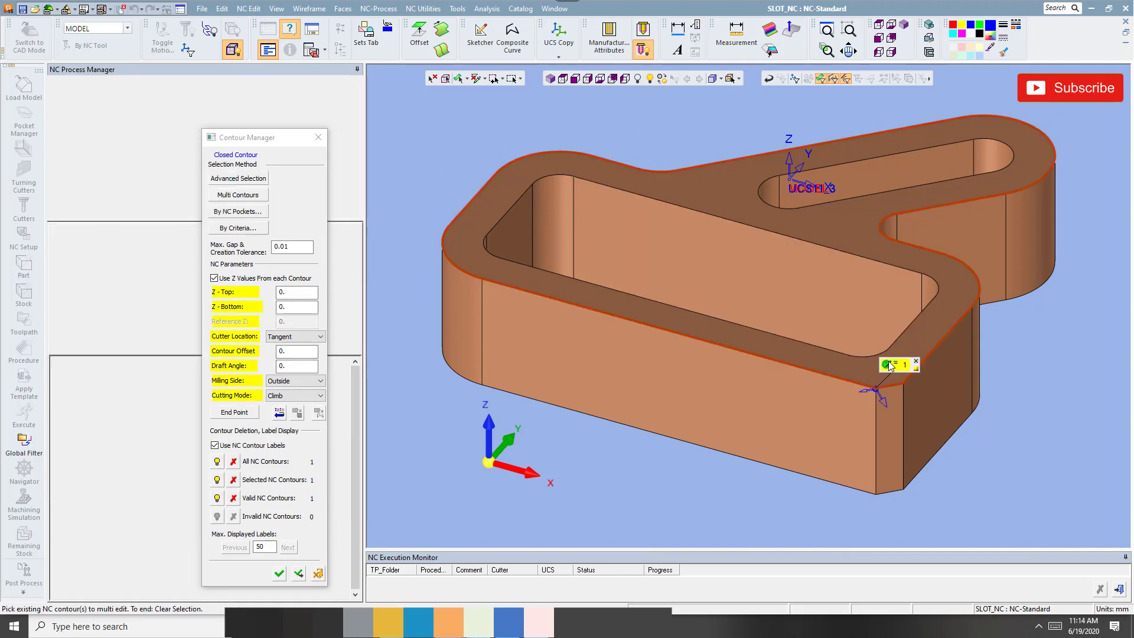
Take Z-bottom -25 from a base point, keeping Tangent cutter location and Outside milling
left_click(312, 339)
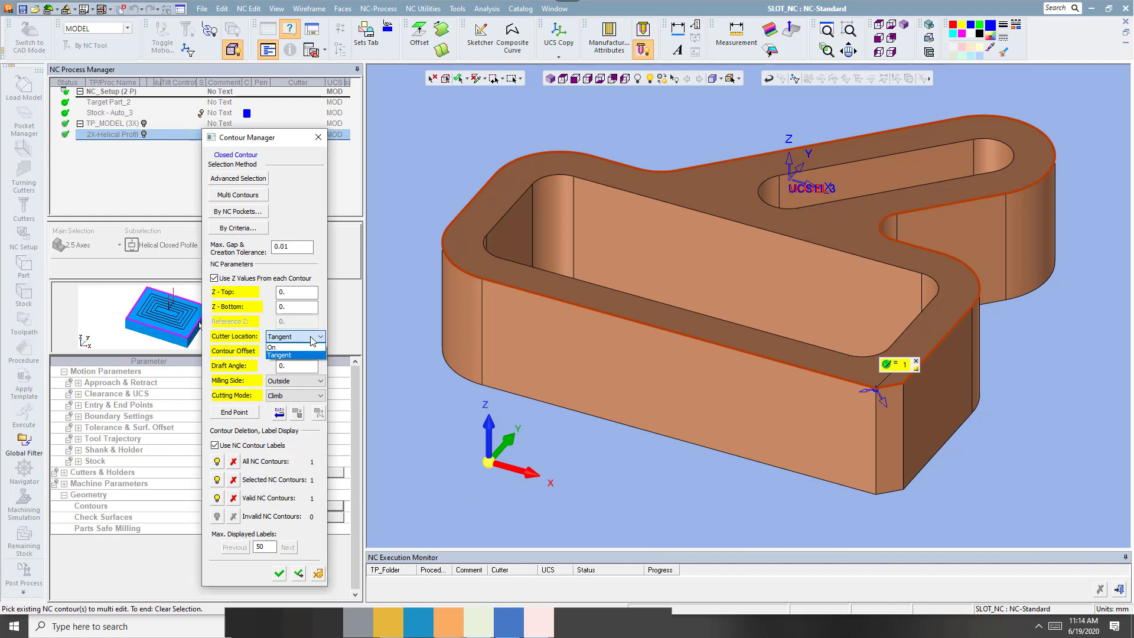
left_click(312, 339)
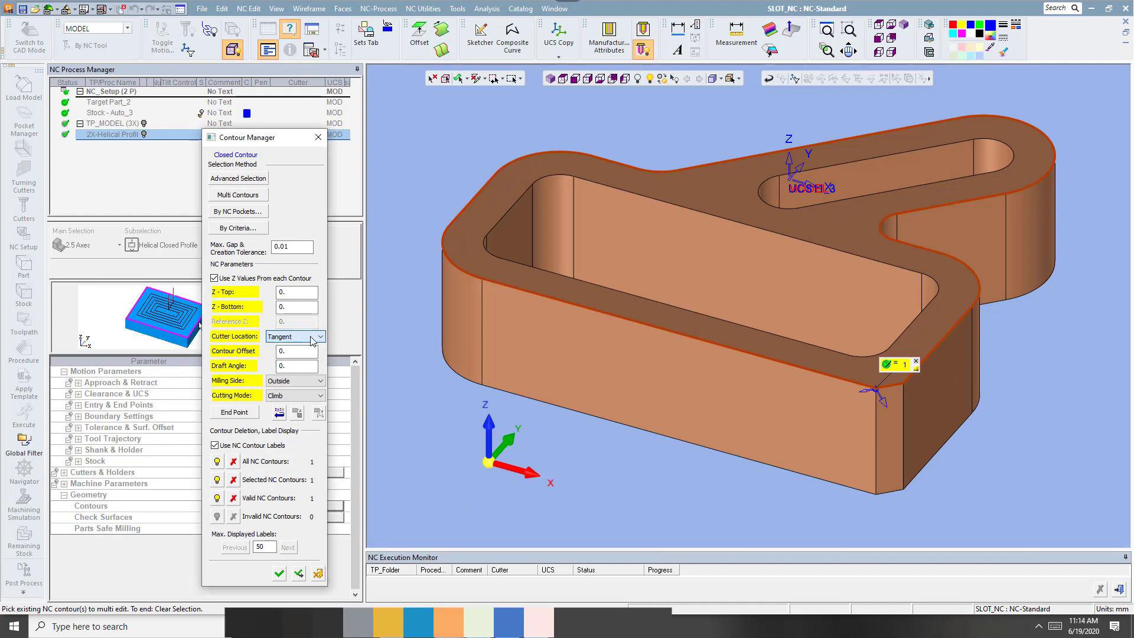
left_click(299, 307)
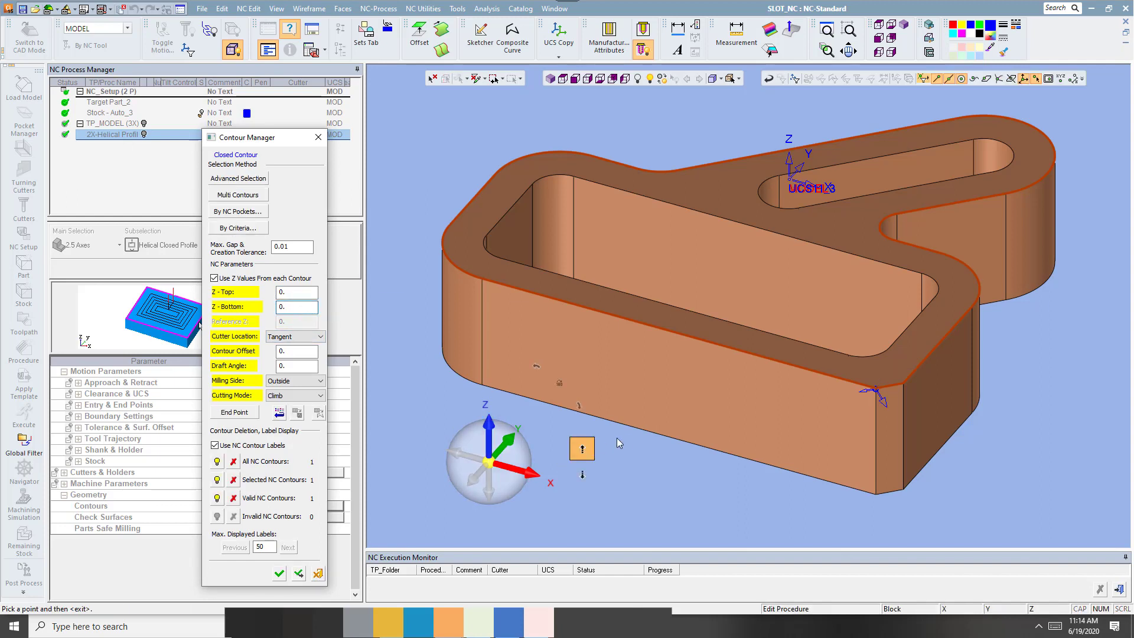
middle_click(663, 474)
type("-25.")
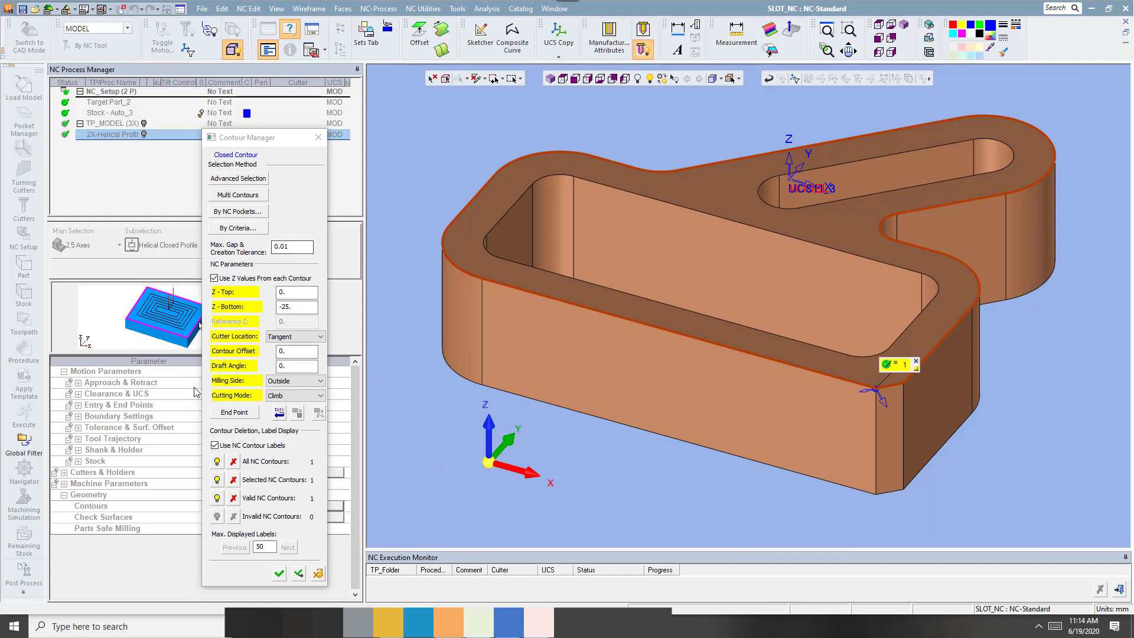
left_click(291, 365)
left_click(297, 381)
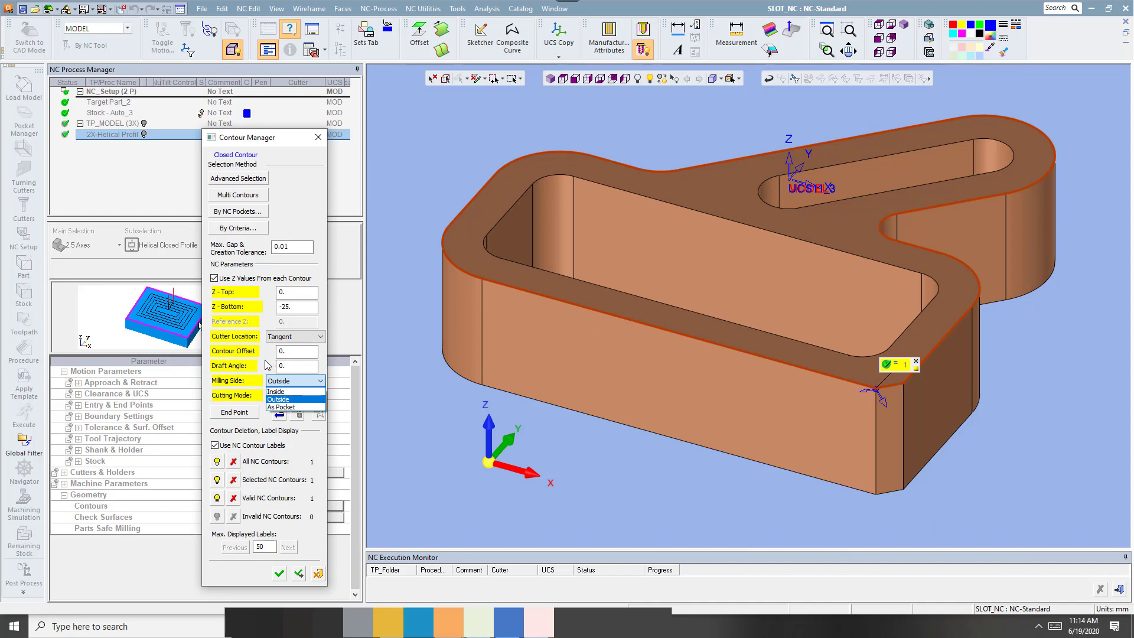
left_click(295, 399)
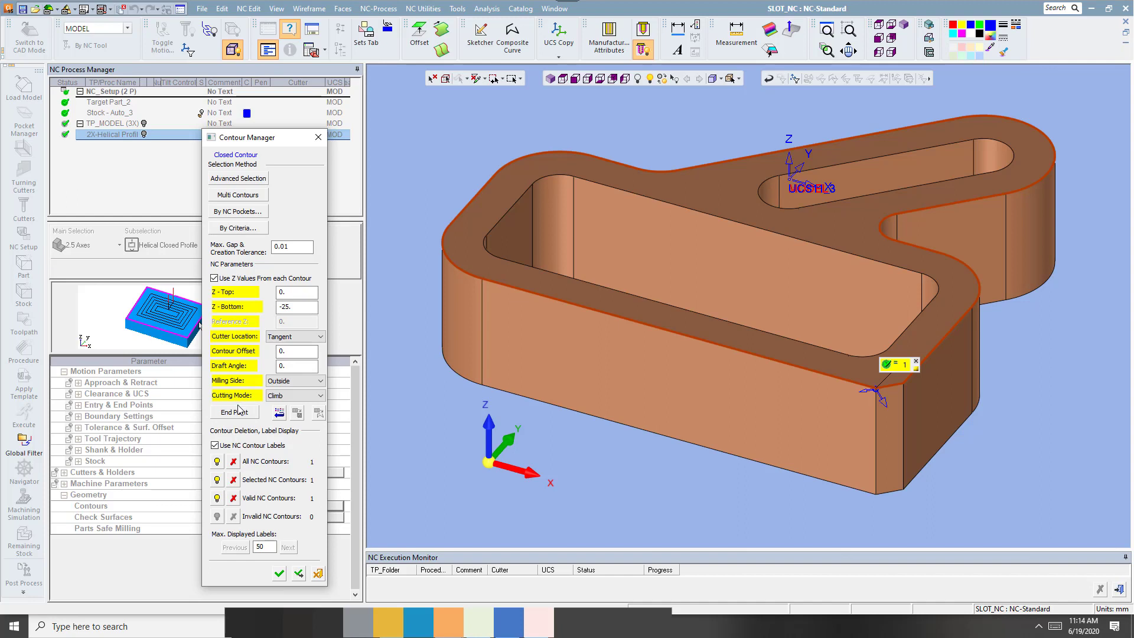
left_click(279, 574)
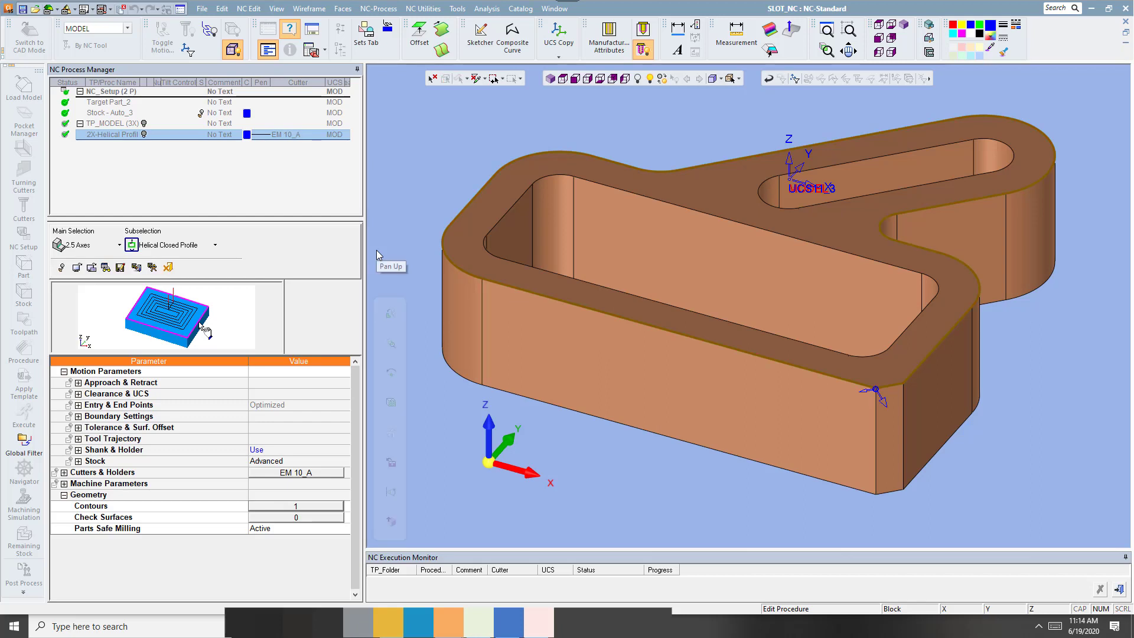
left_click(78, 382)
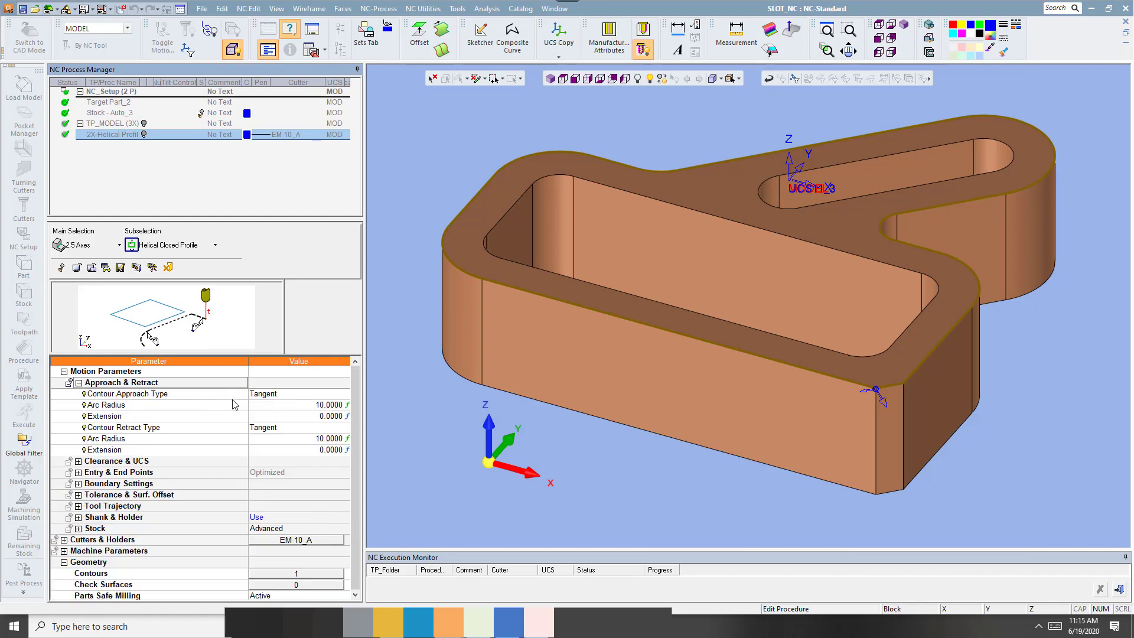
left_click(283, 394)
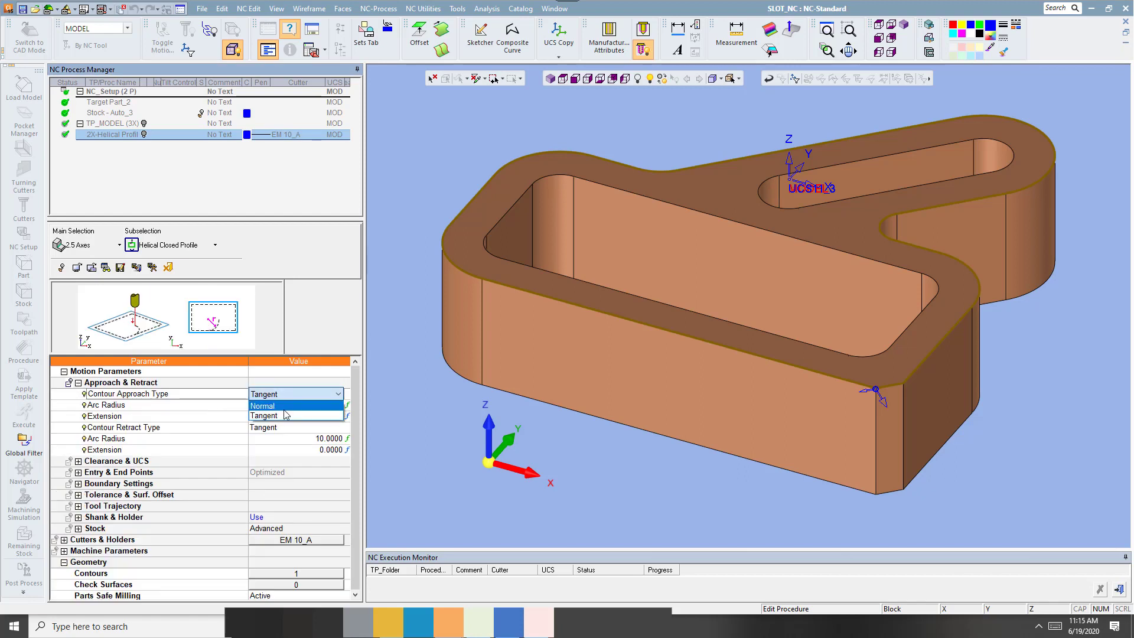
left_click(282, 419)
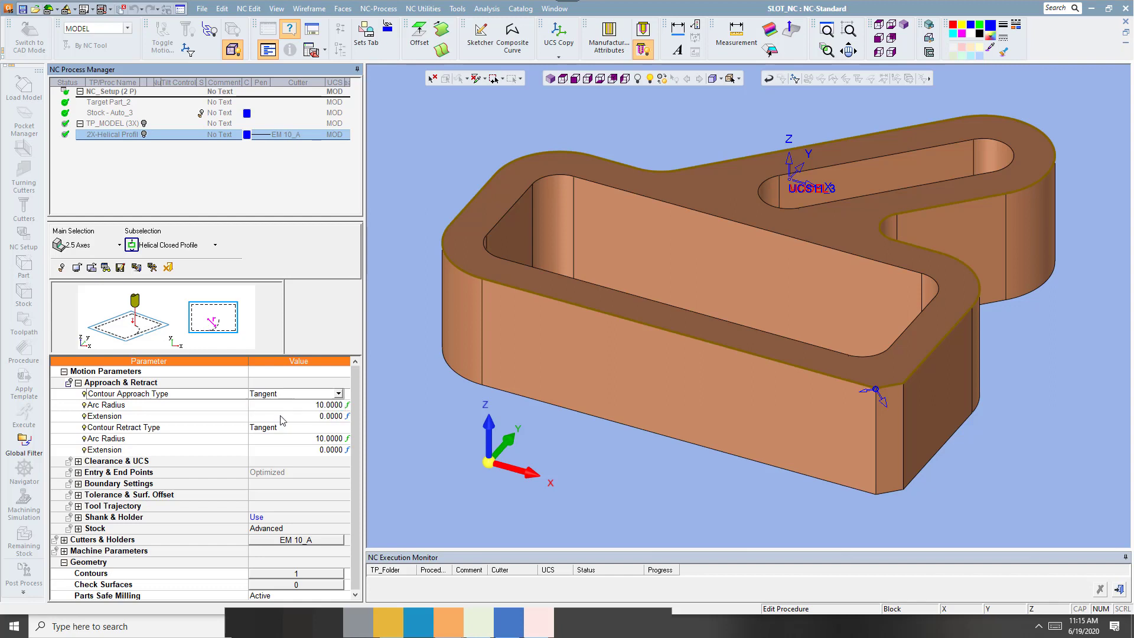
left_click(277, 449)
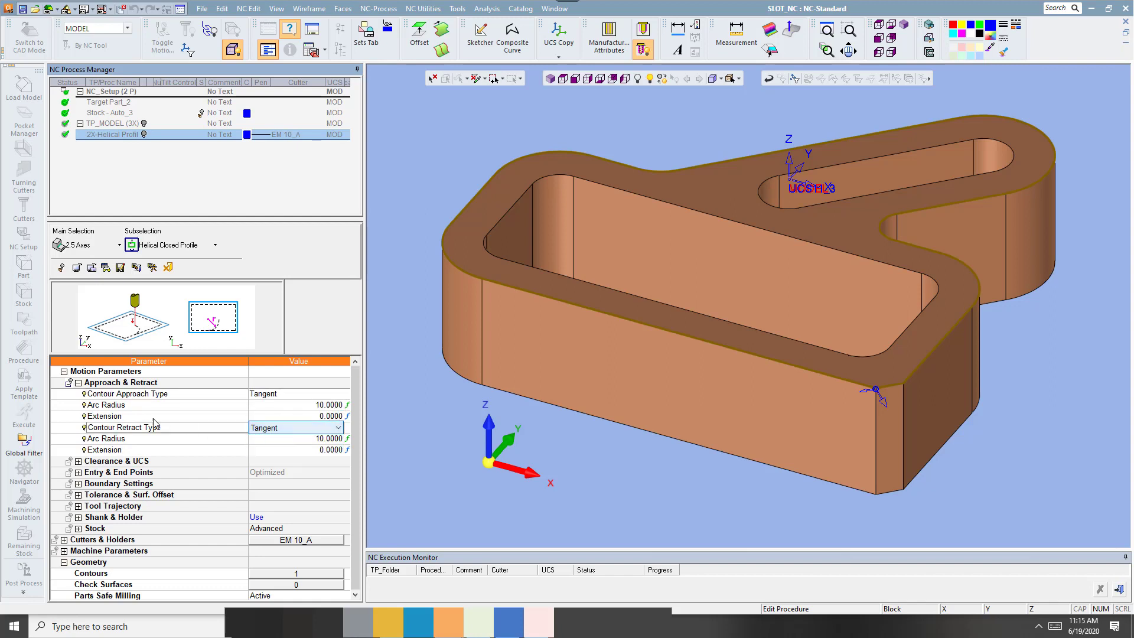
left_click(79, 383)
left_click(79, 393)
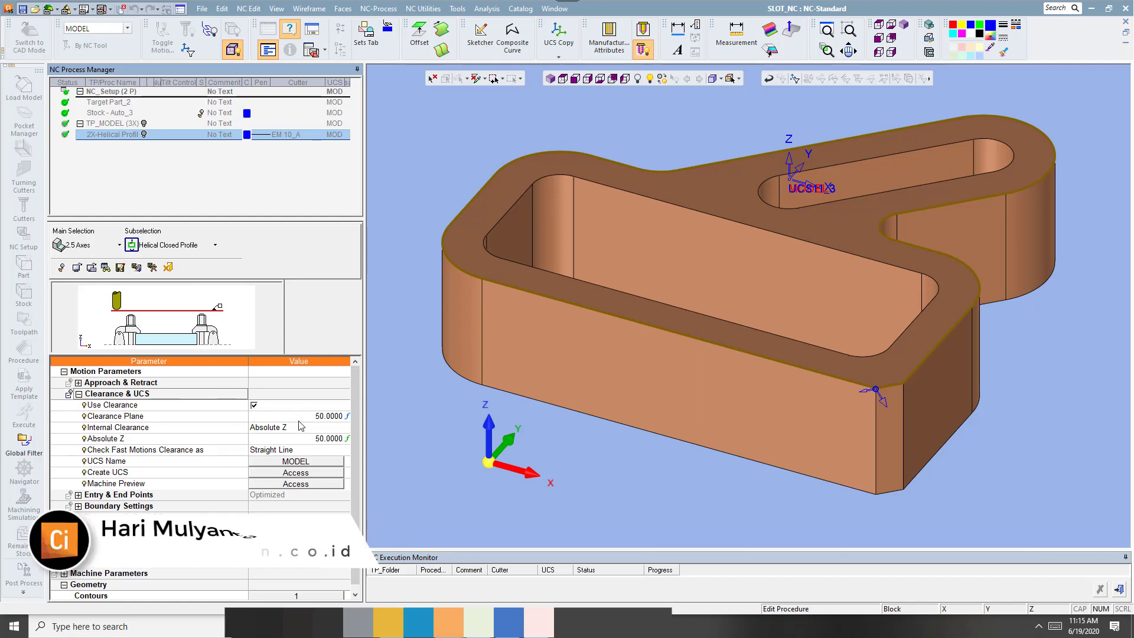
left_click(79, 394)
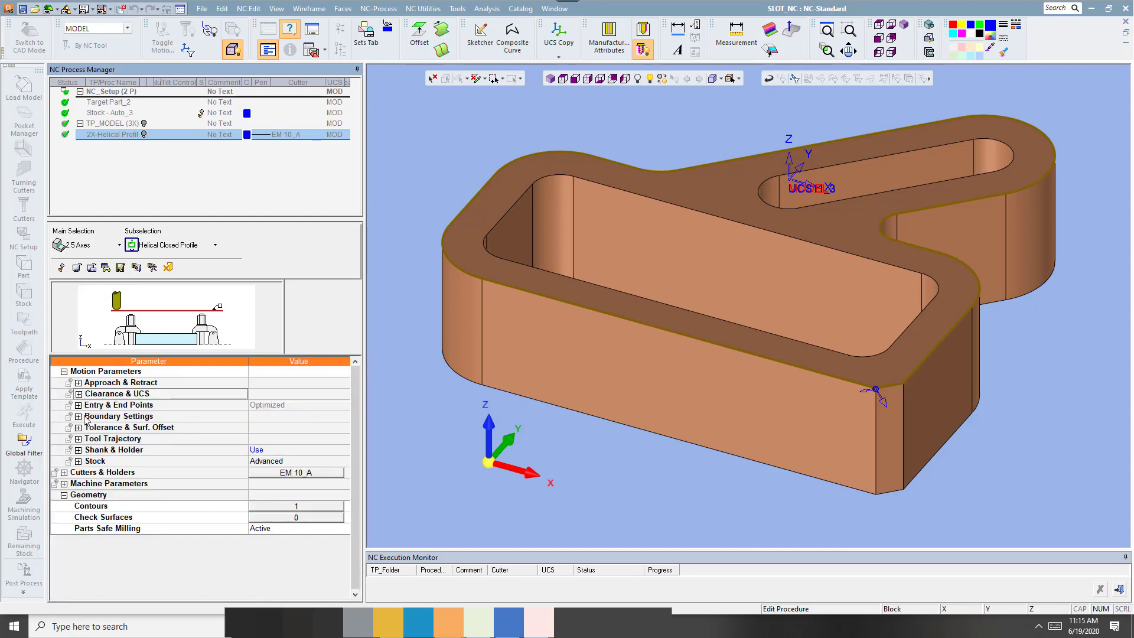
Limit the helical profile's entry by Start Point
left_click(78, 405)
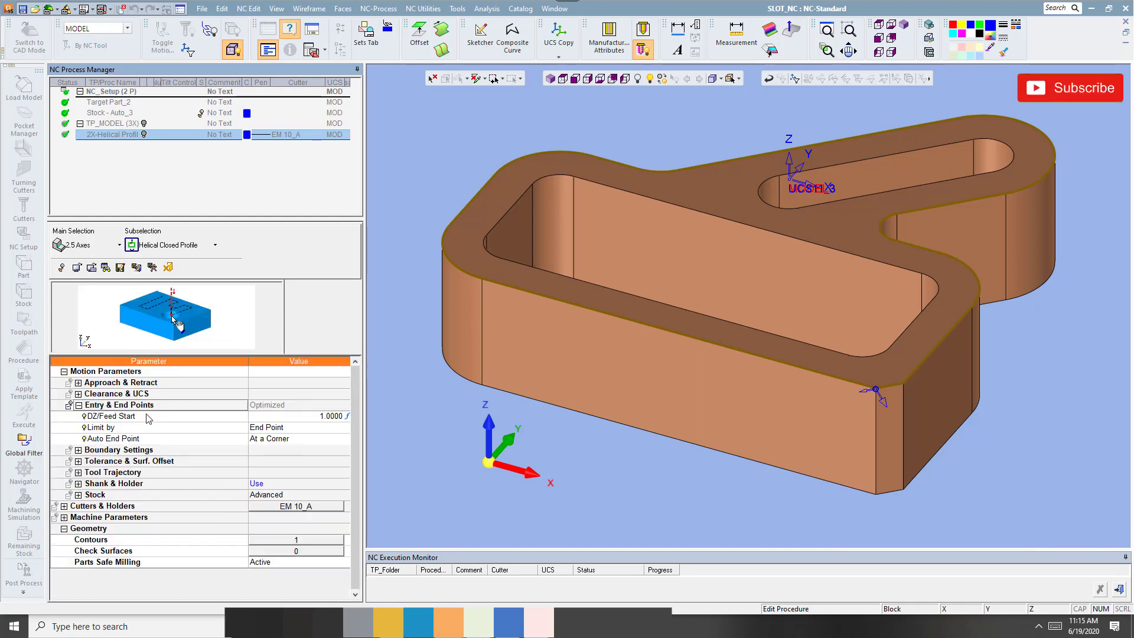
left_click(149, 430)
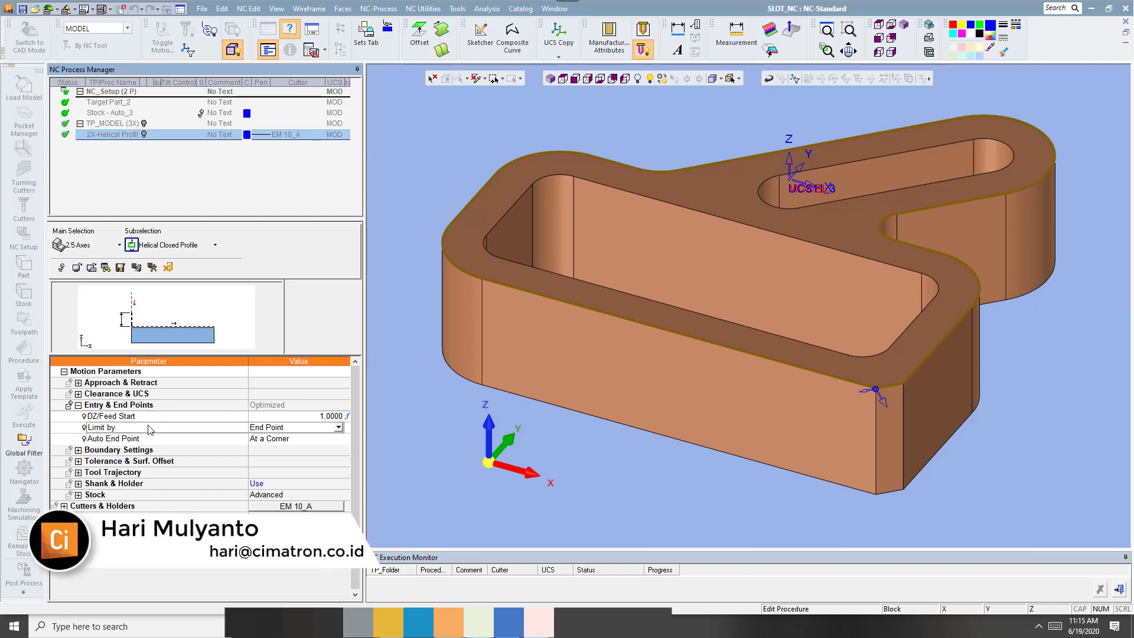
left_click(285, 430)
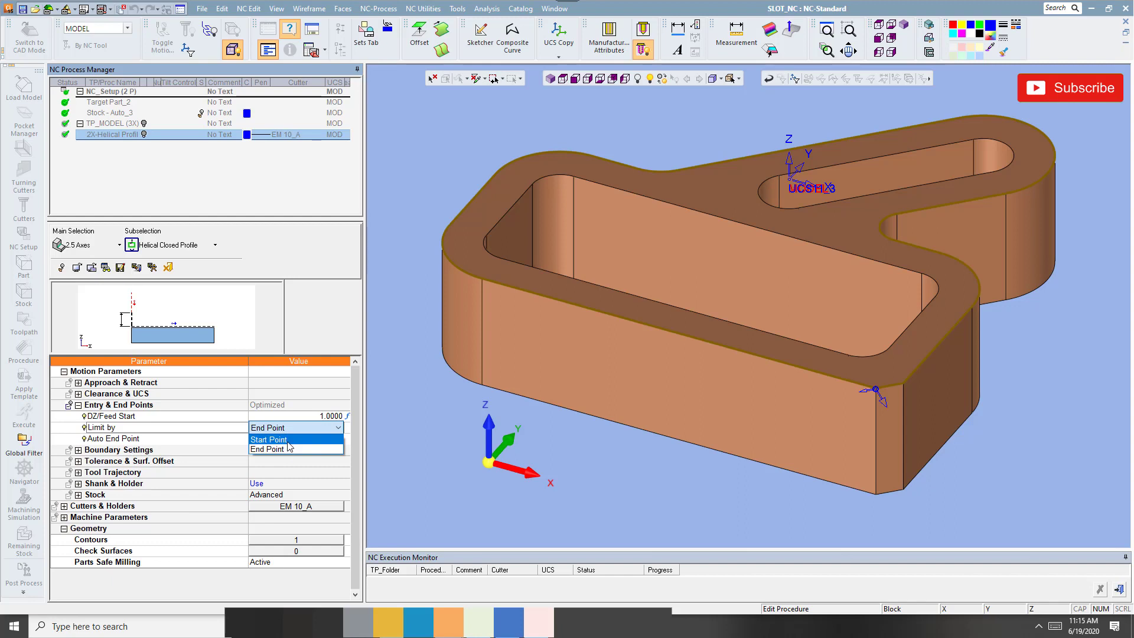
left_click(288, 443)
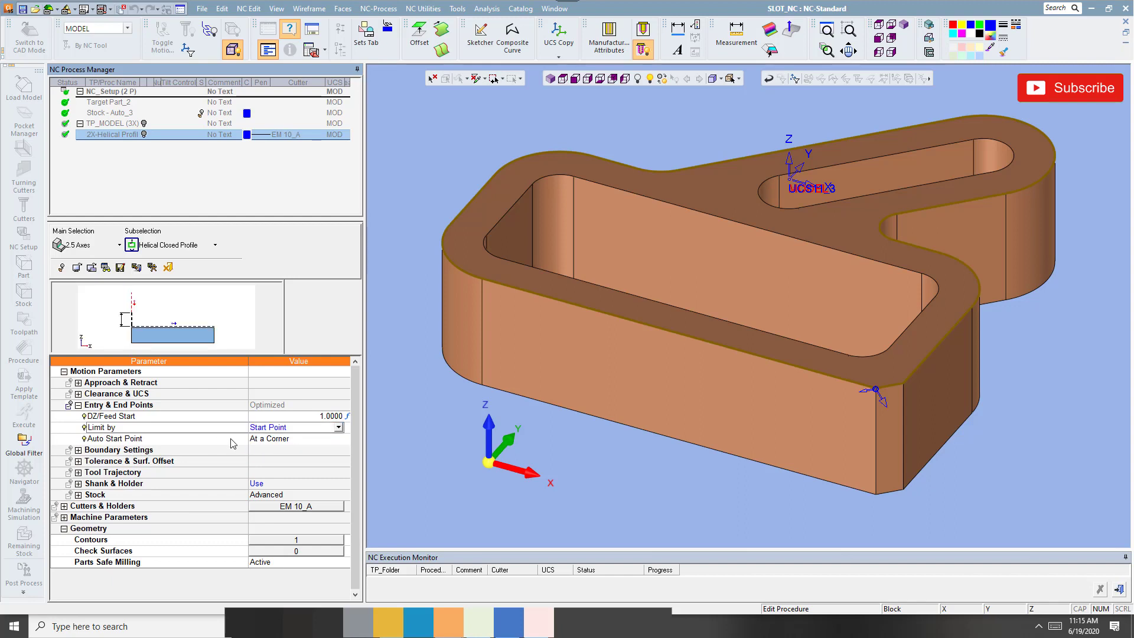
Put the automatic start point On Largest Segment, then save and calculate the procedure
left_click(306, 441)
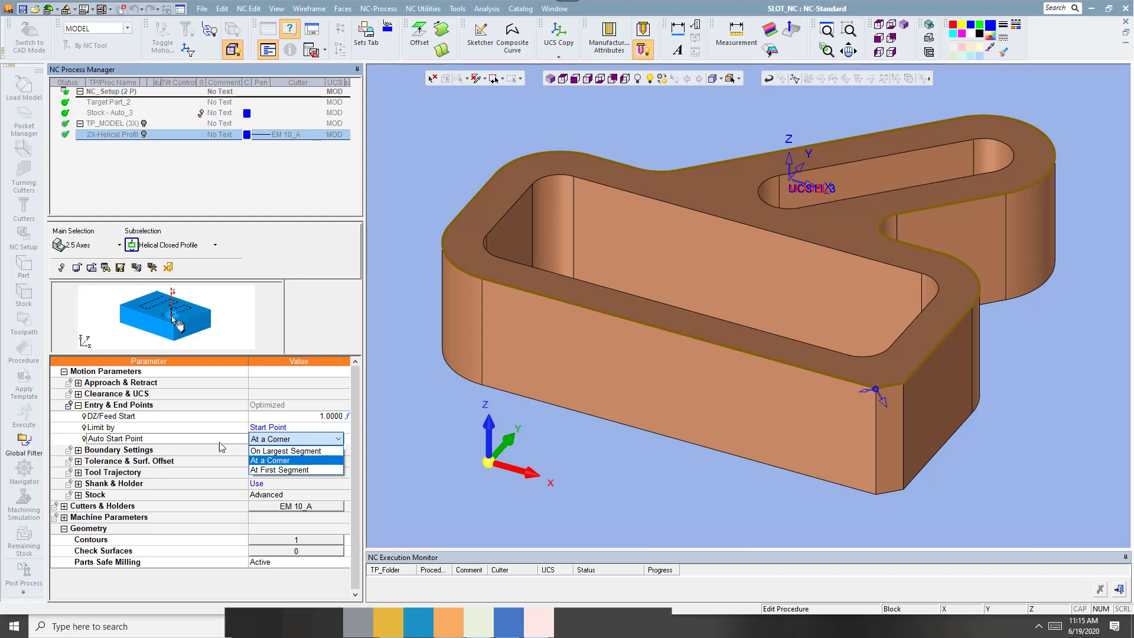
left_click(190, 445)
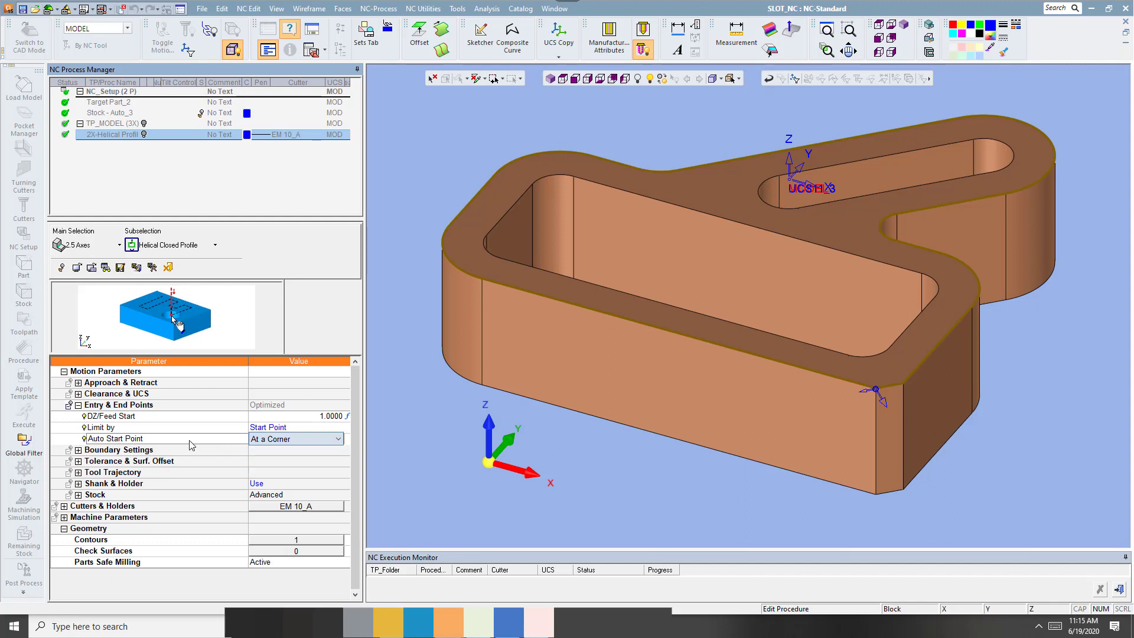
left_click(301, 445)
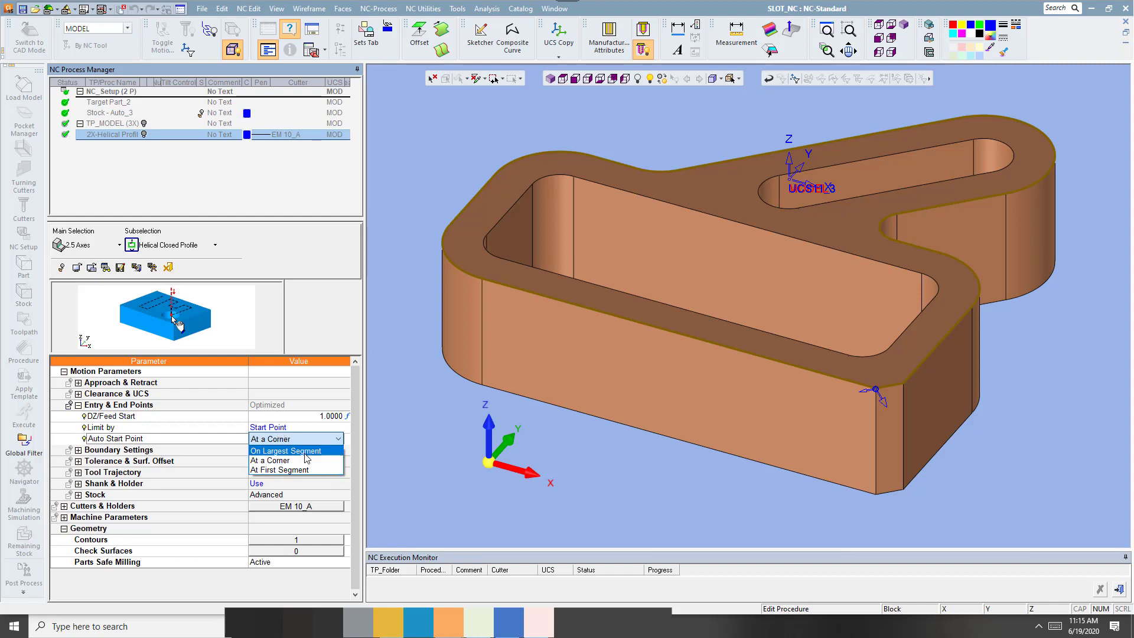
left_click(305, 454)
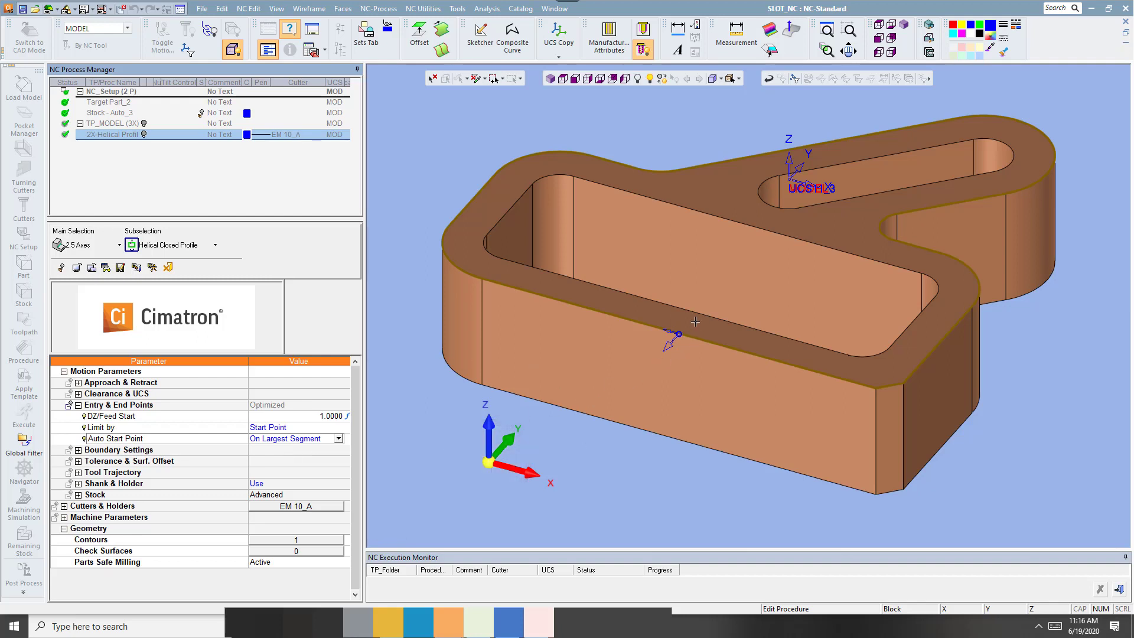
right_click(630, 193)
left_click(648, 232)
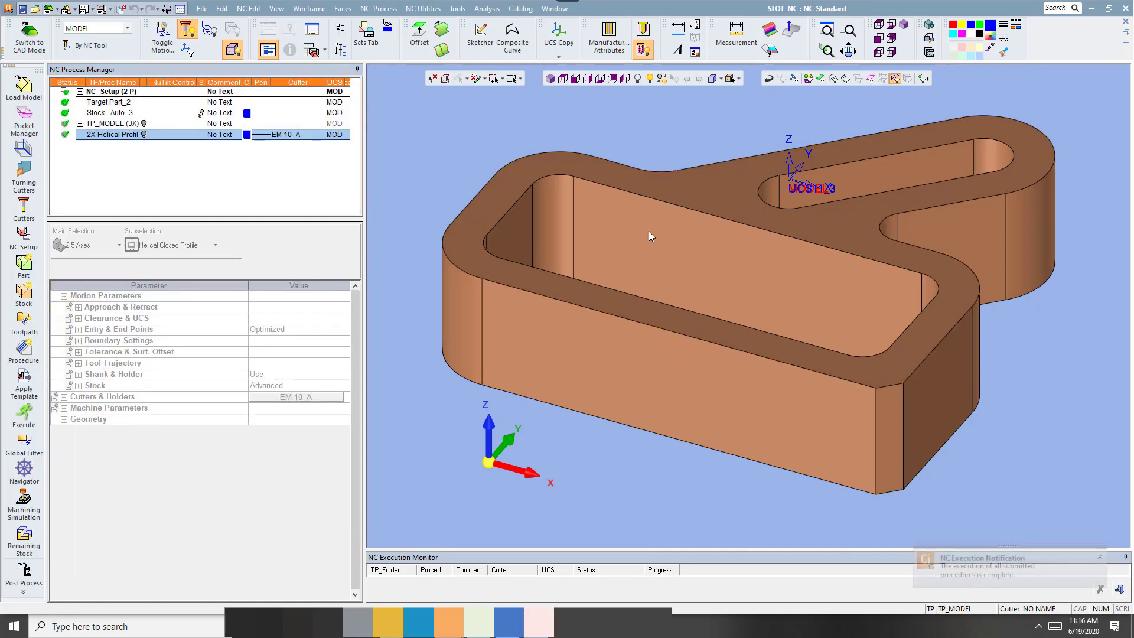
Display the toolpath and replay the cutter motion at higher speed, orbiting around the part
left_click(144, 134)
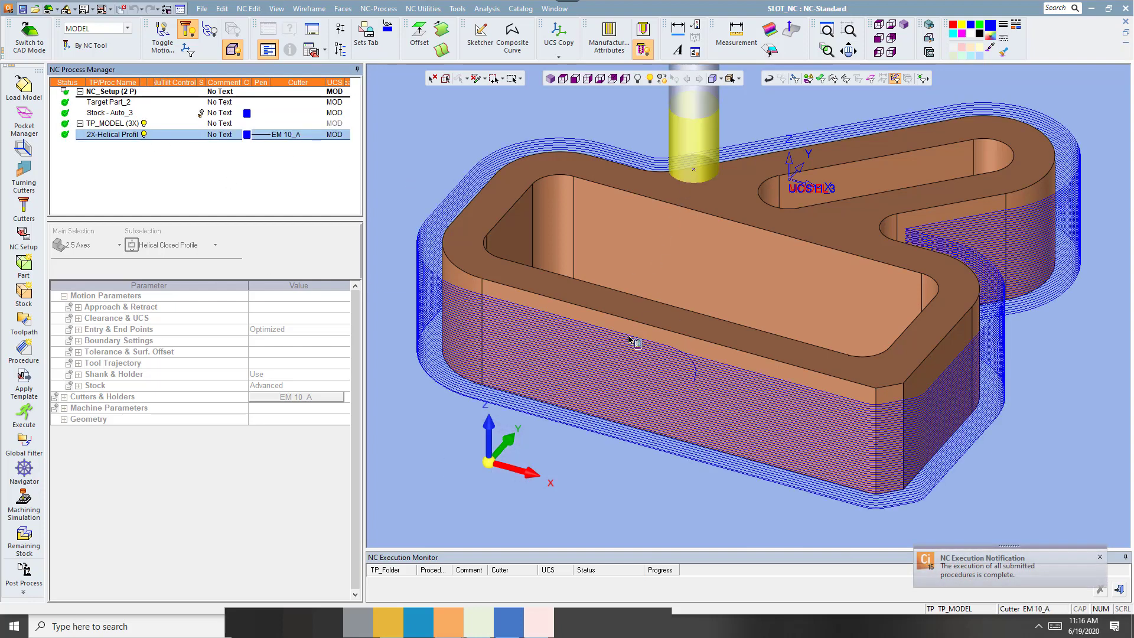
left_click(24, 469)
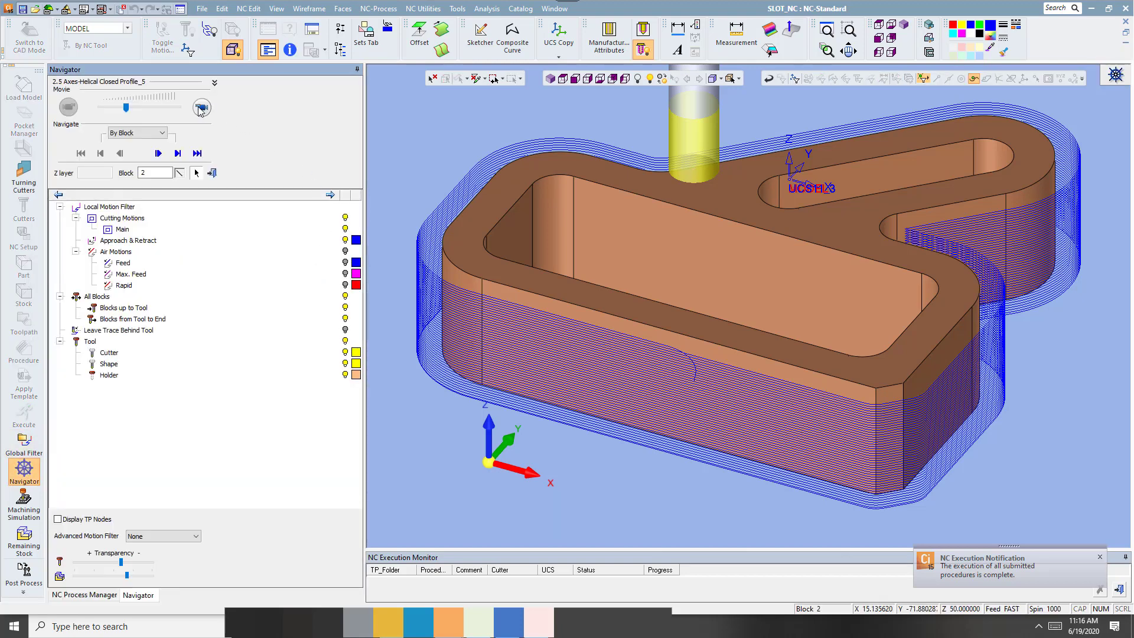
left_click(201, 108)
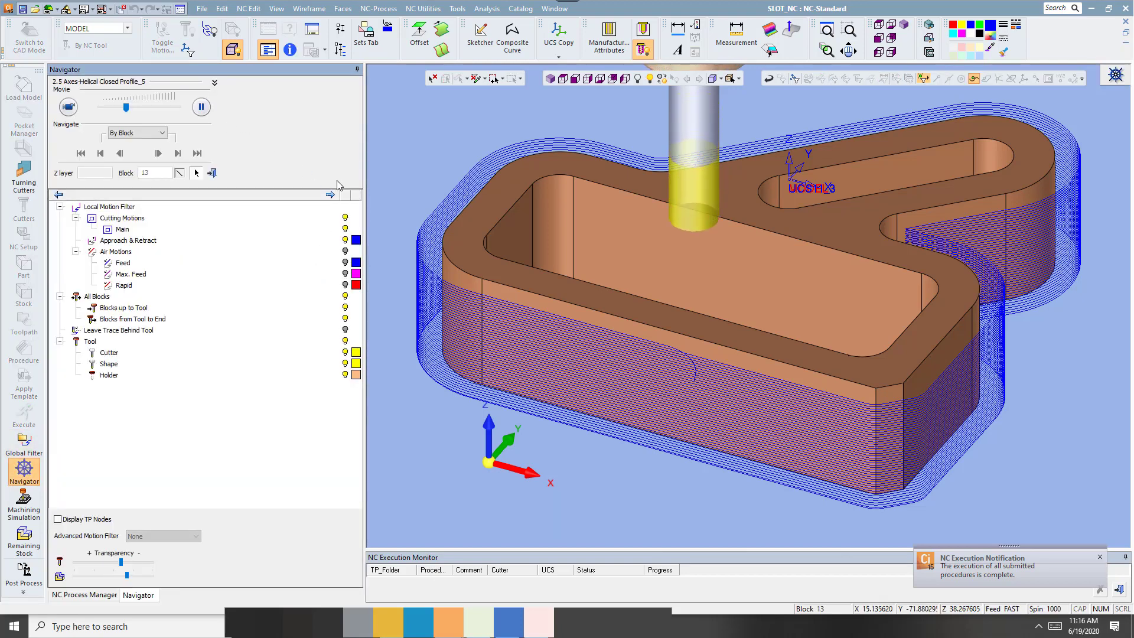
left_click_drag(126, 108, 161, 108)
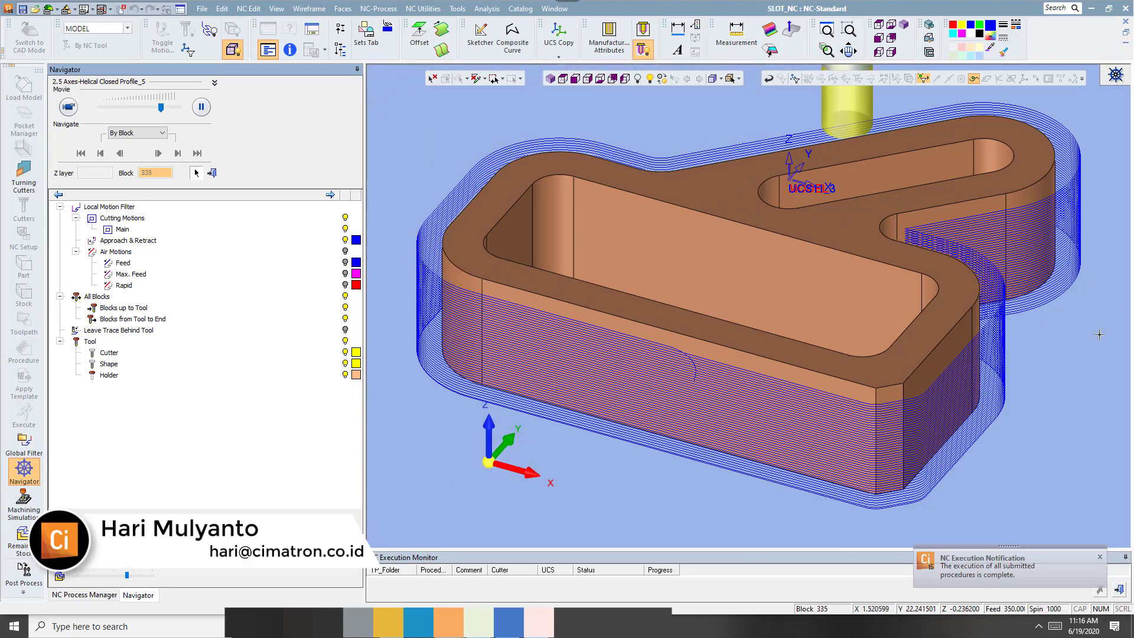
mouse_move(1100, 335)
middle_mouse_down()
mouse_move(1089, 385)
mouse_move(863, 121)
middle_mouse_up()
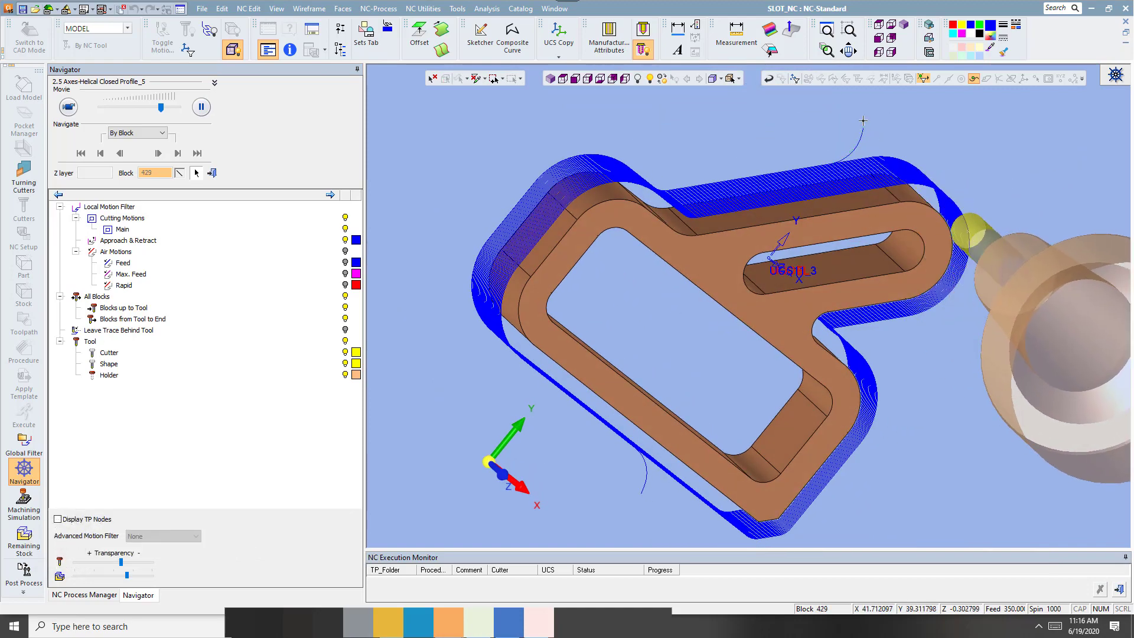
middle_click_drag(863, 120, 1043, 240)
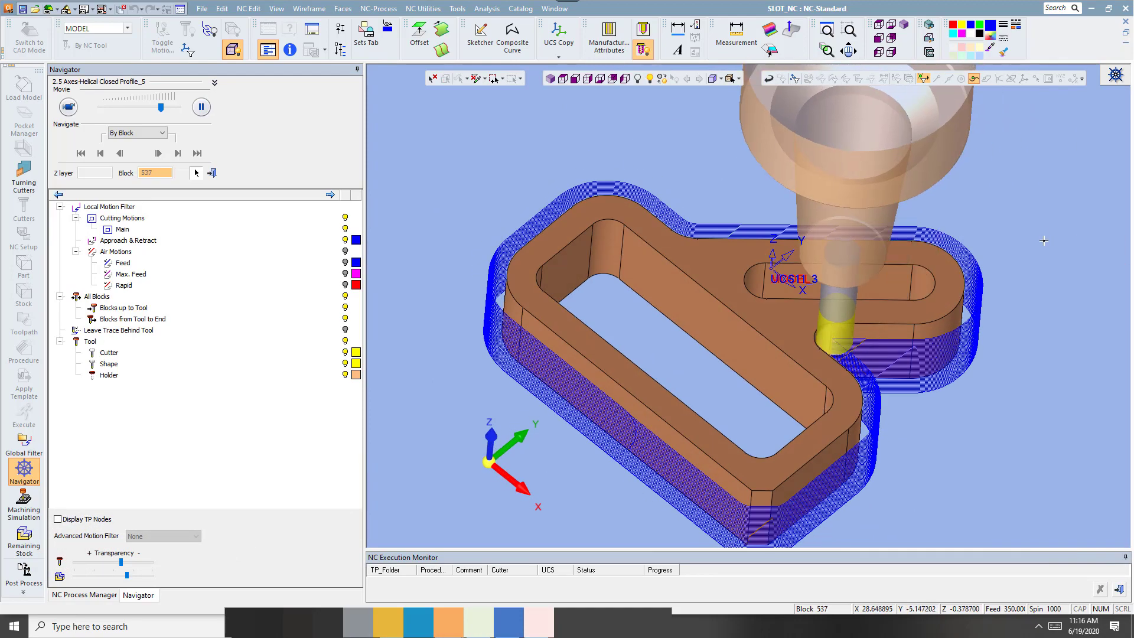
scroll(1044, 241, "down", 2)
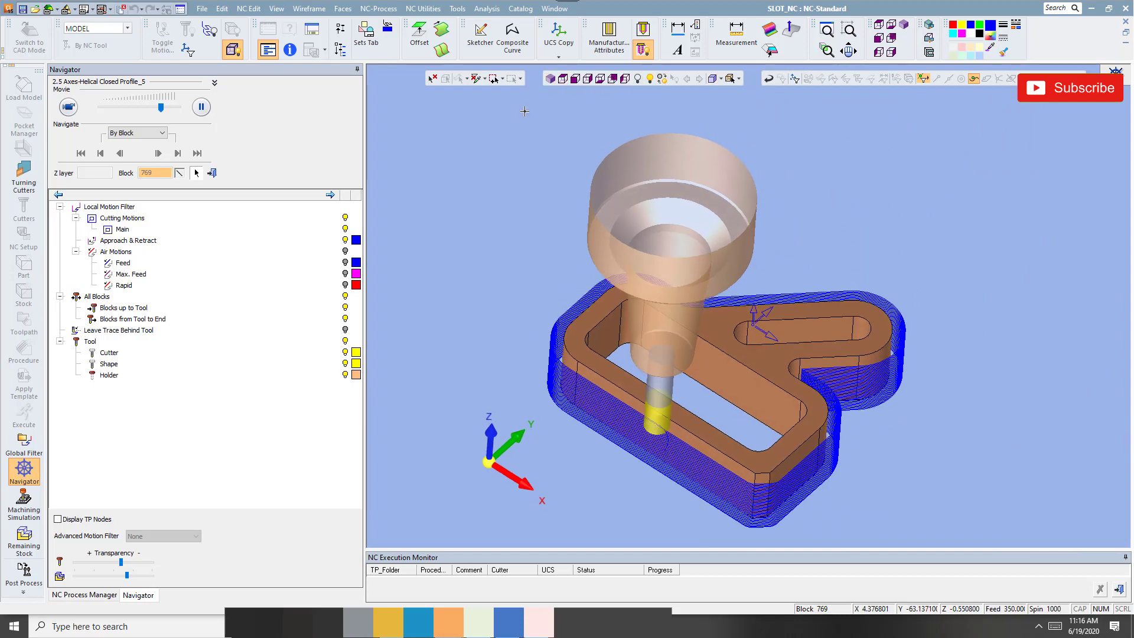
scroll(674, 449, "up", 3)
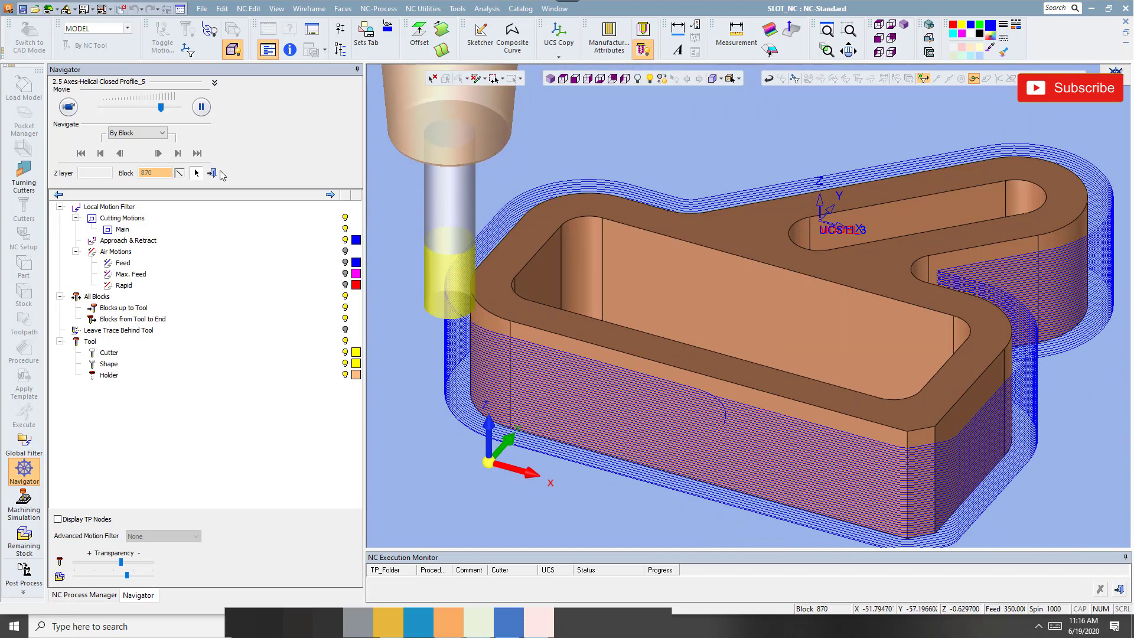
left_click(212, 173)
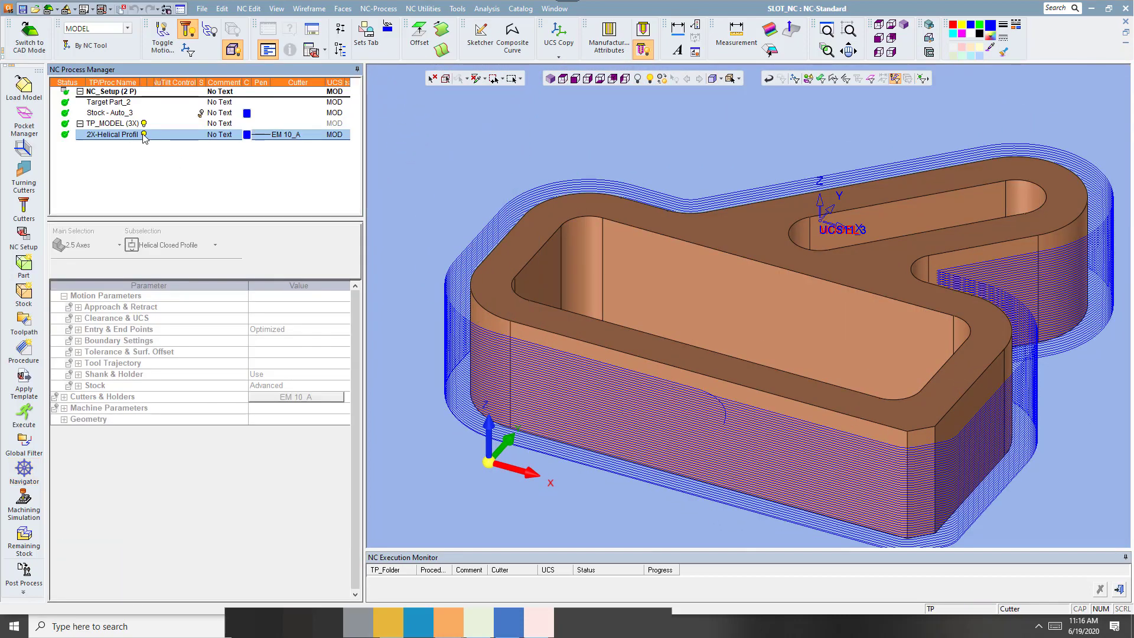
Copy the helical profile procedure with Auto Start Point At a Corner, then save and calculate it
left_click(143, 135)
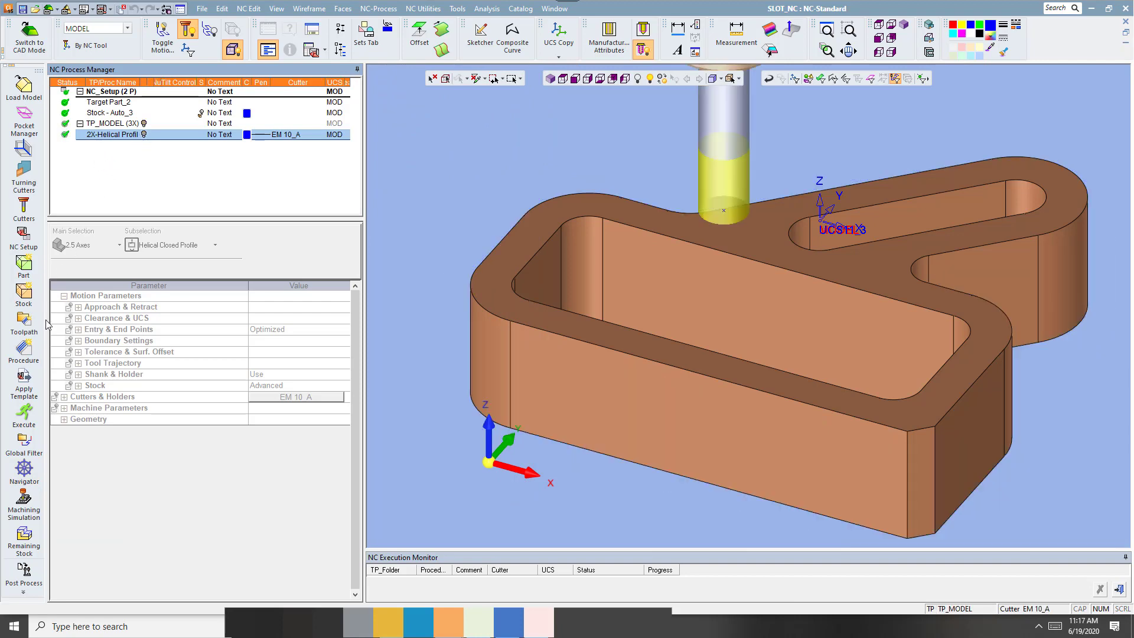
left_click(24, 351)
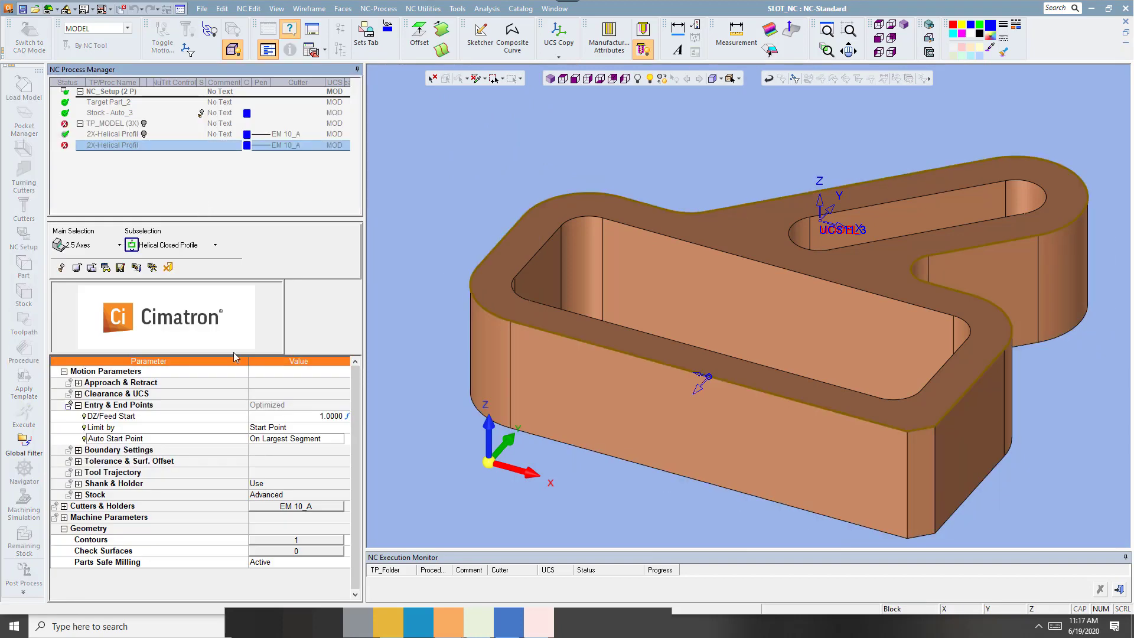
left_click(320, 440)
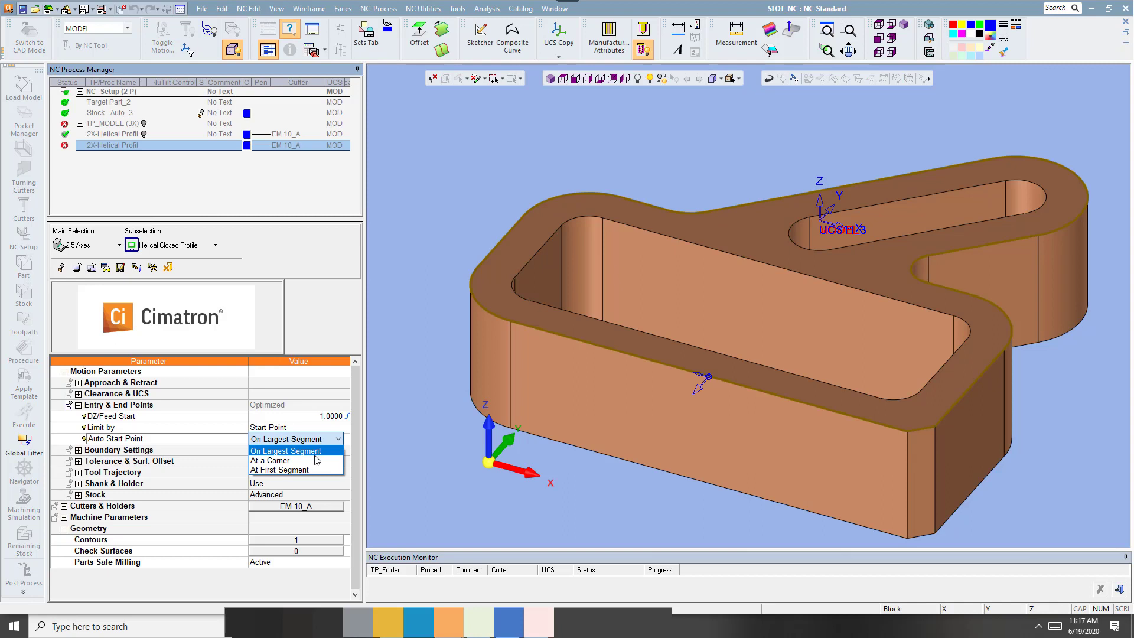
left_click(315, 462)
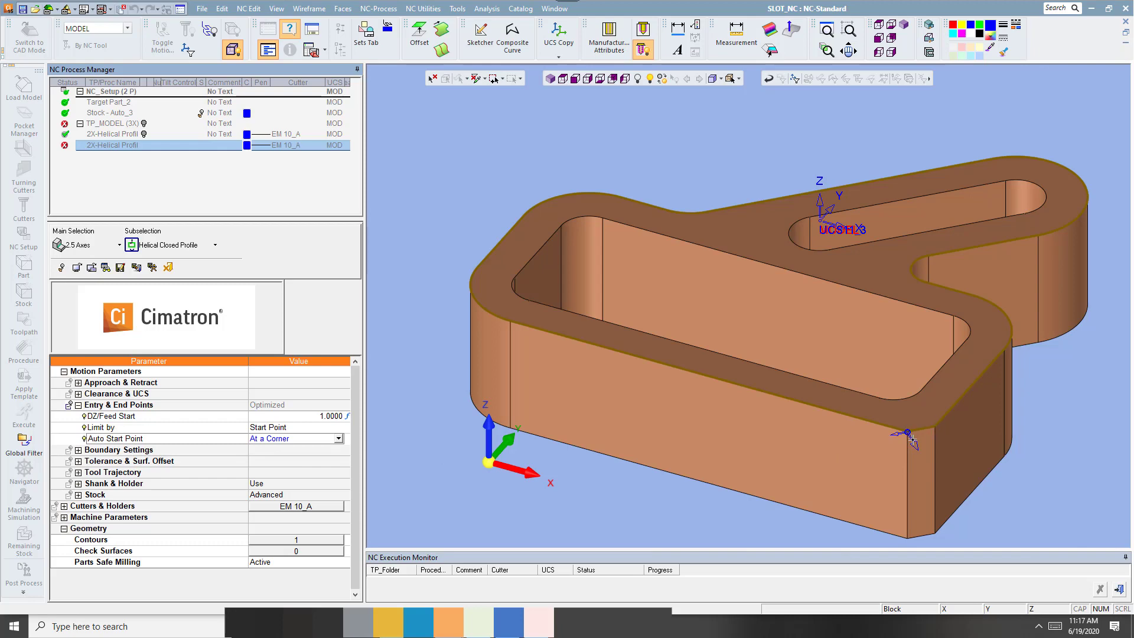
right_click(694, 172)
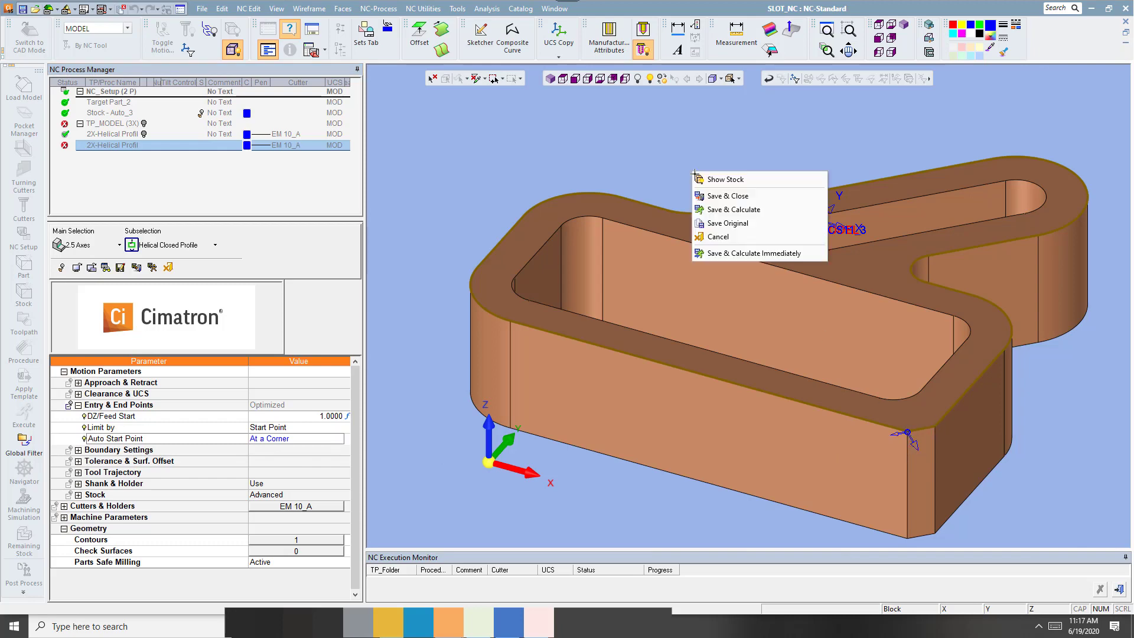
left_click(730, 209)
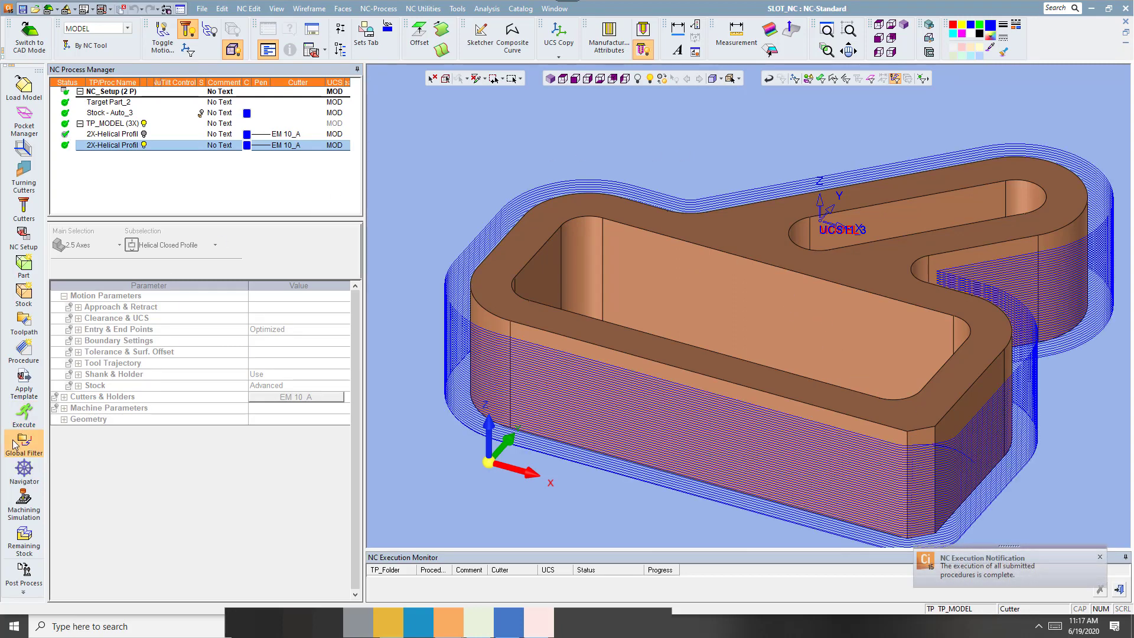
left_click(24, 471)
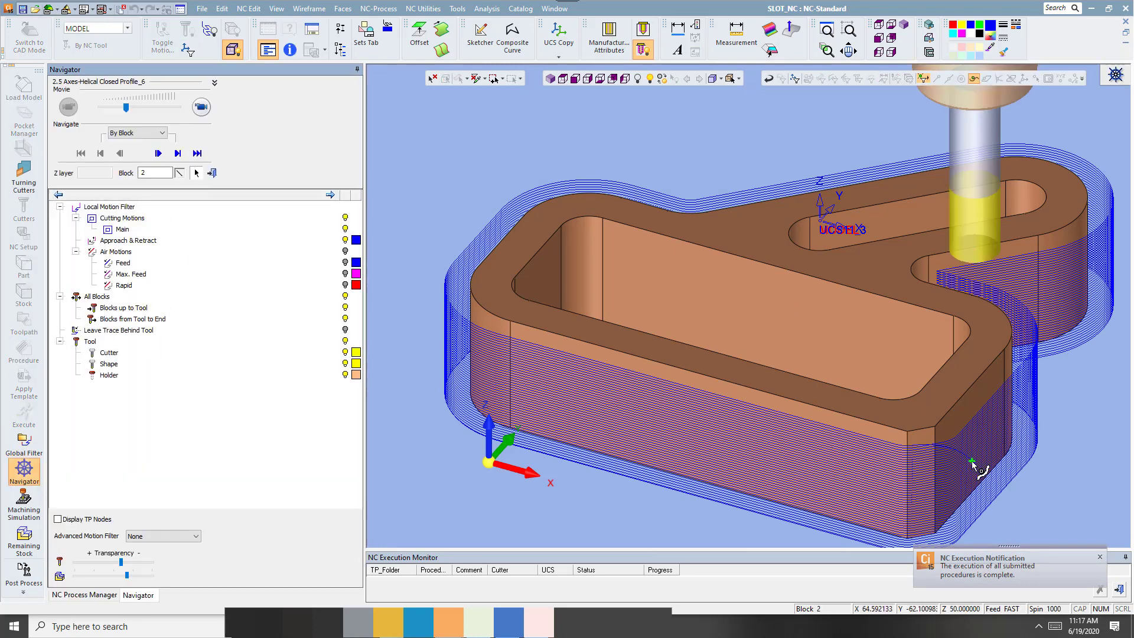
scroll(935, 402, "up", 2)
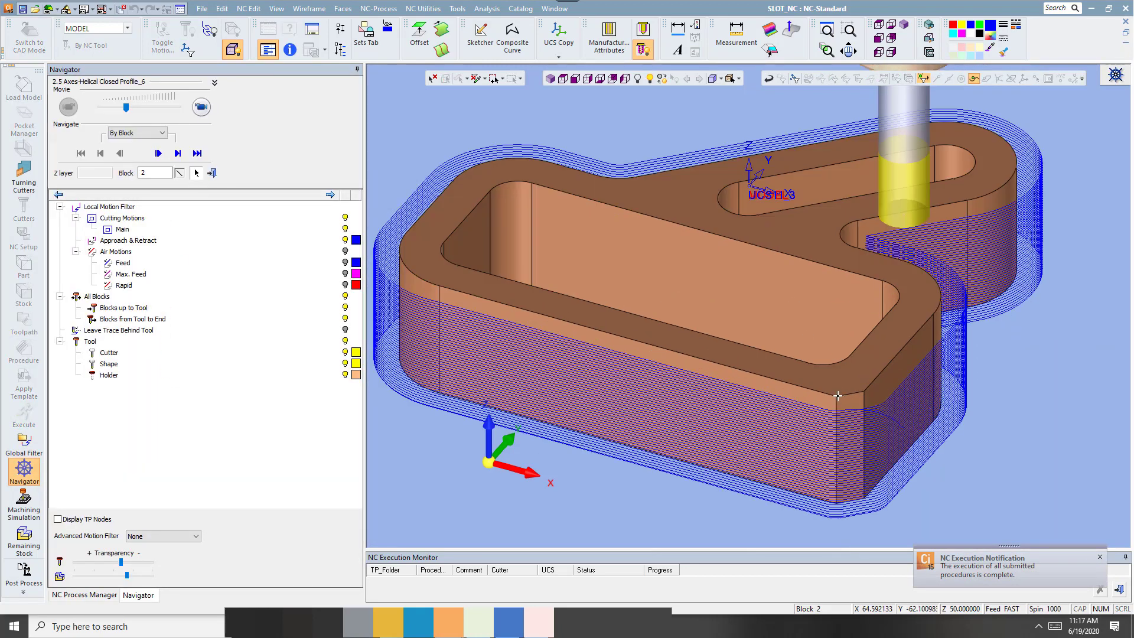
left_click(206, 115)
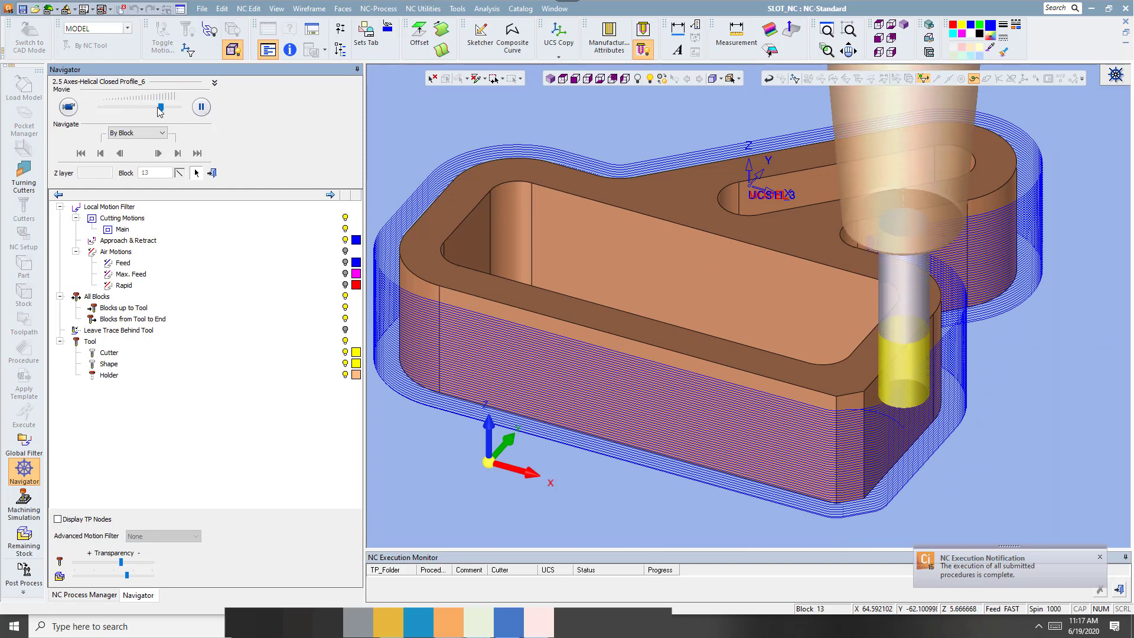
left_click_drag(125, 107, 160, 108)
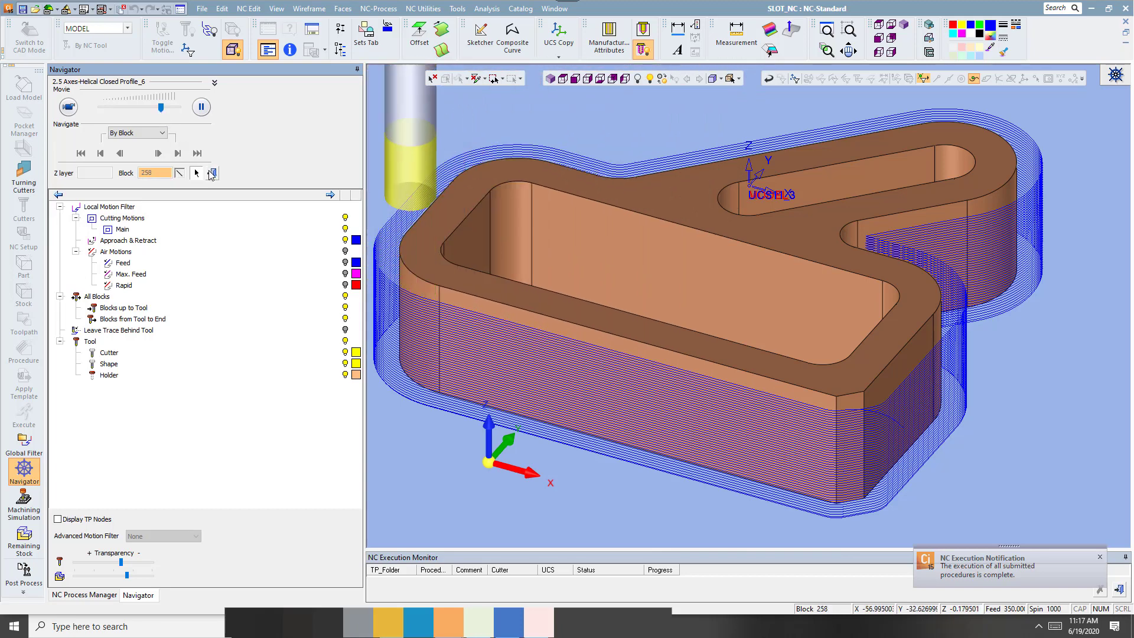
left_click(211, 173)
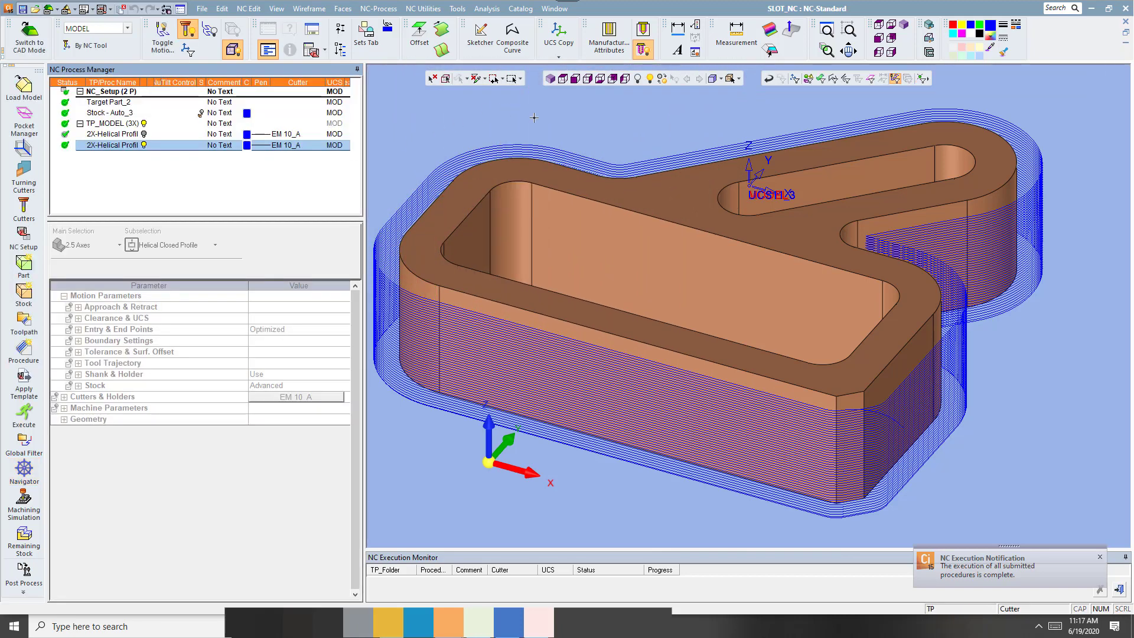
middle_click_drag(614, 230, 619, 269)
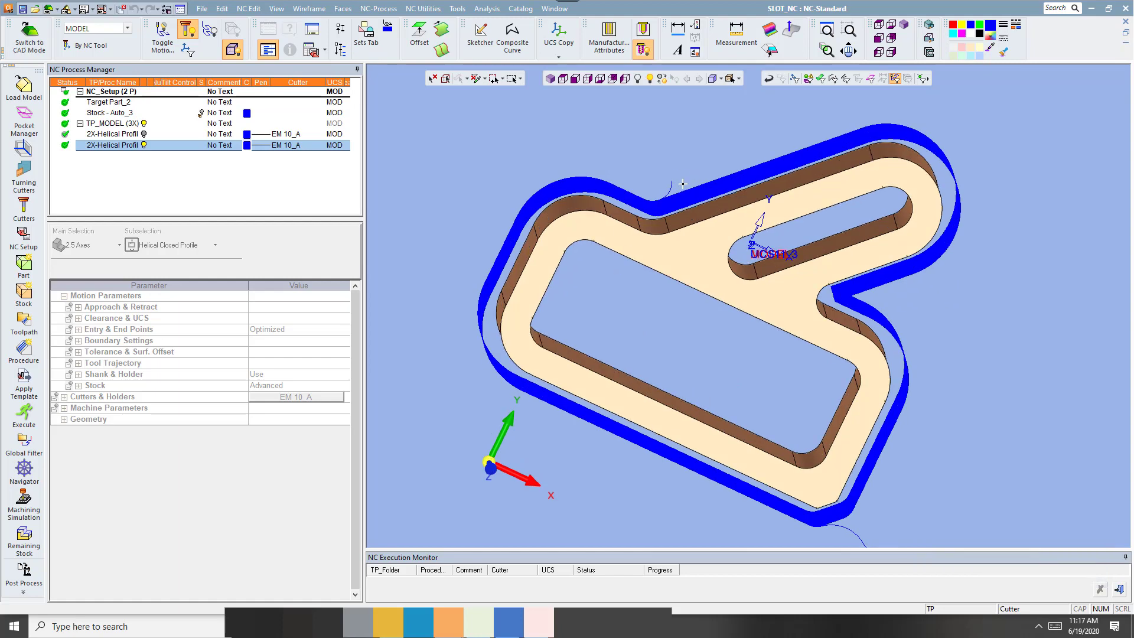
middle_click_drag(680, 169, 653, 161)
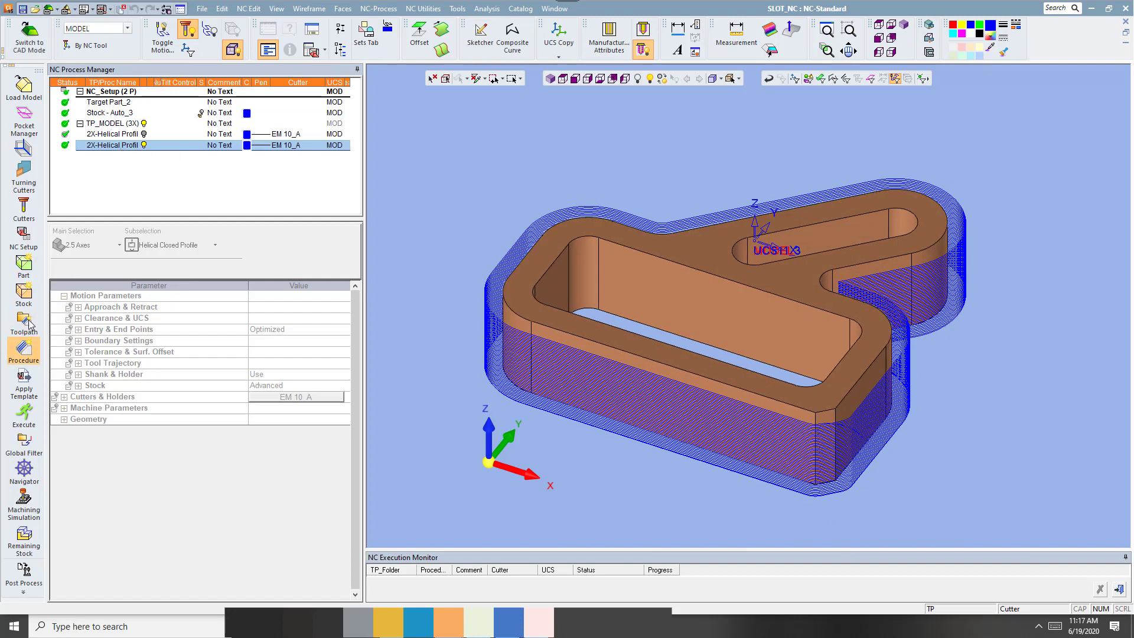
left_click(143, 148)
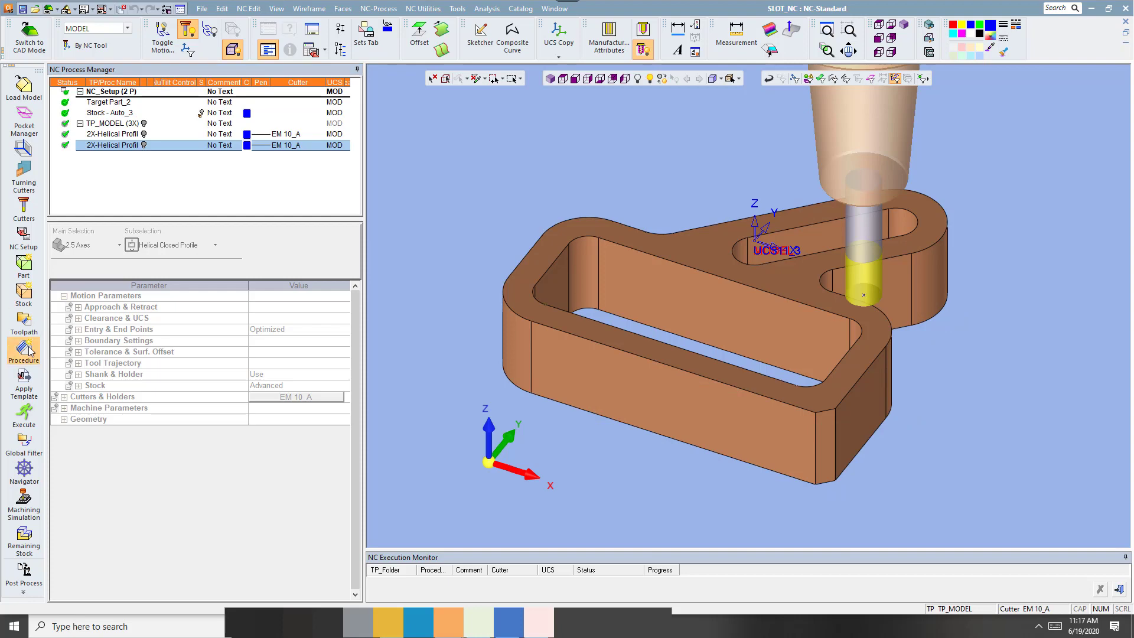
Add a helical profile procedure starting At First Segment, then save and calculate it
left_click(30, 350)
left_click(293, 439)
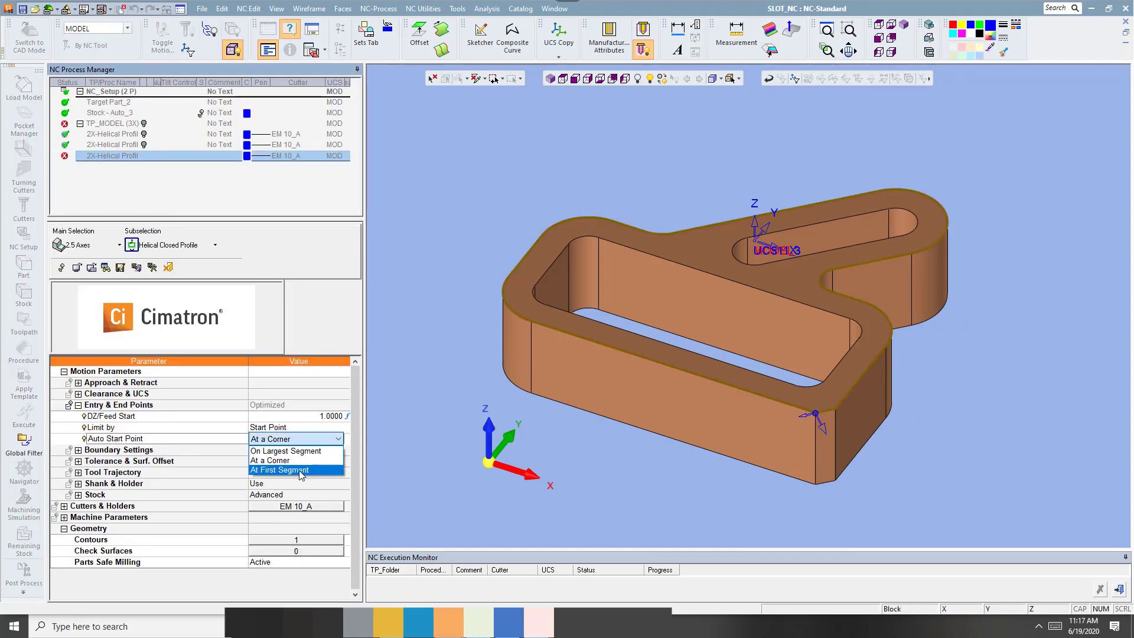
left_click(302, 470)
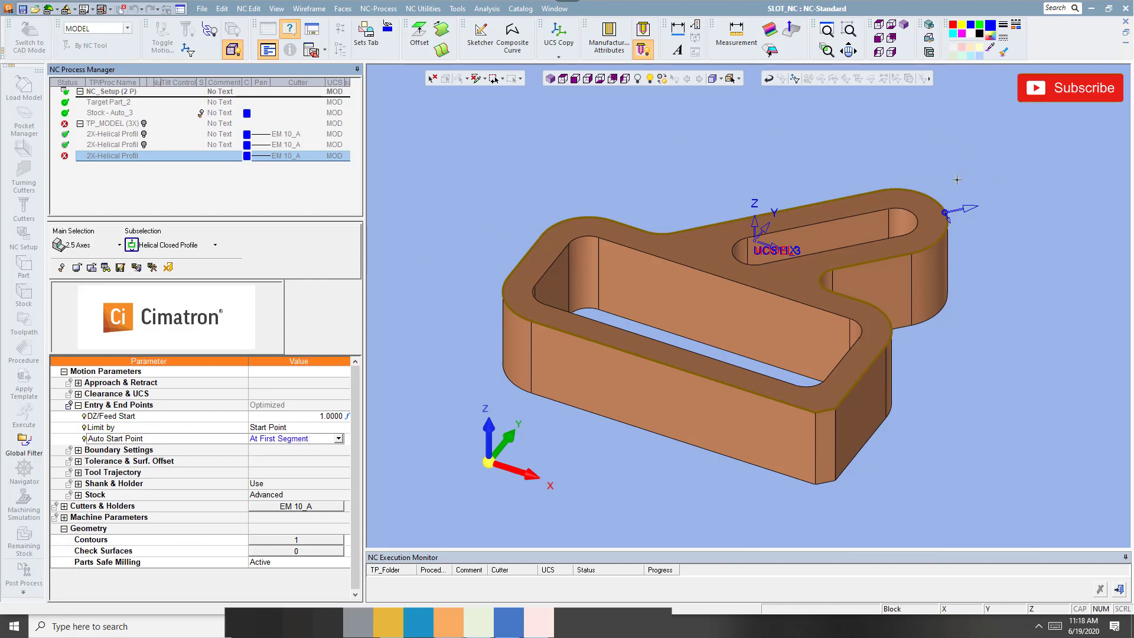
right_click(637, 144)
left_click(670, 178)
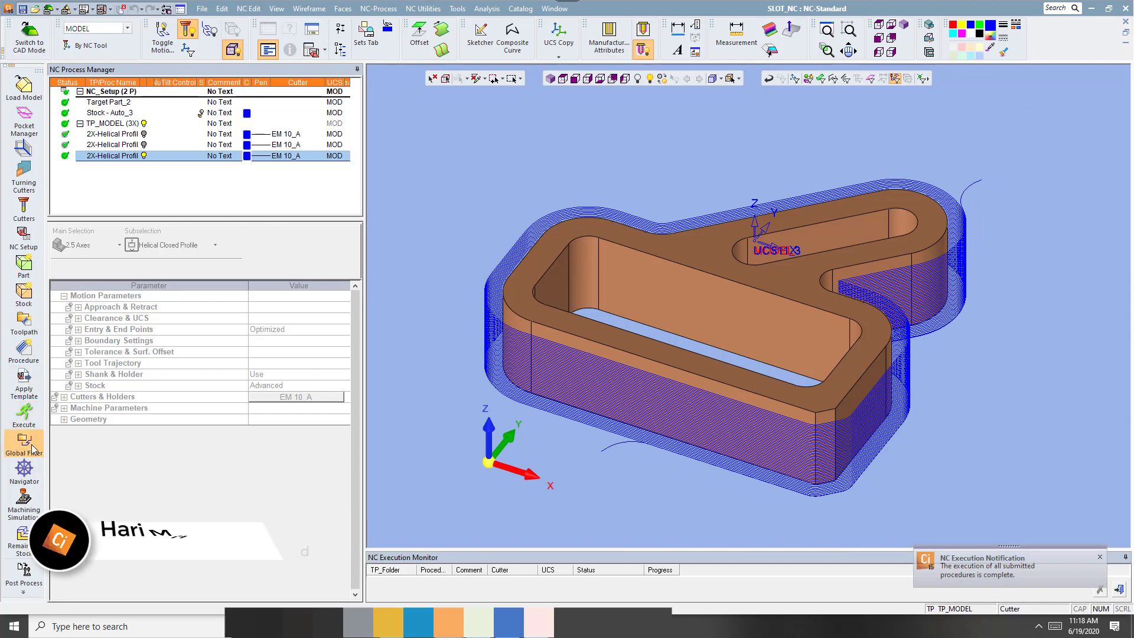
left_click(24, 469)
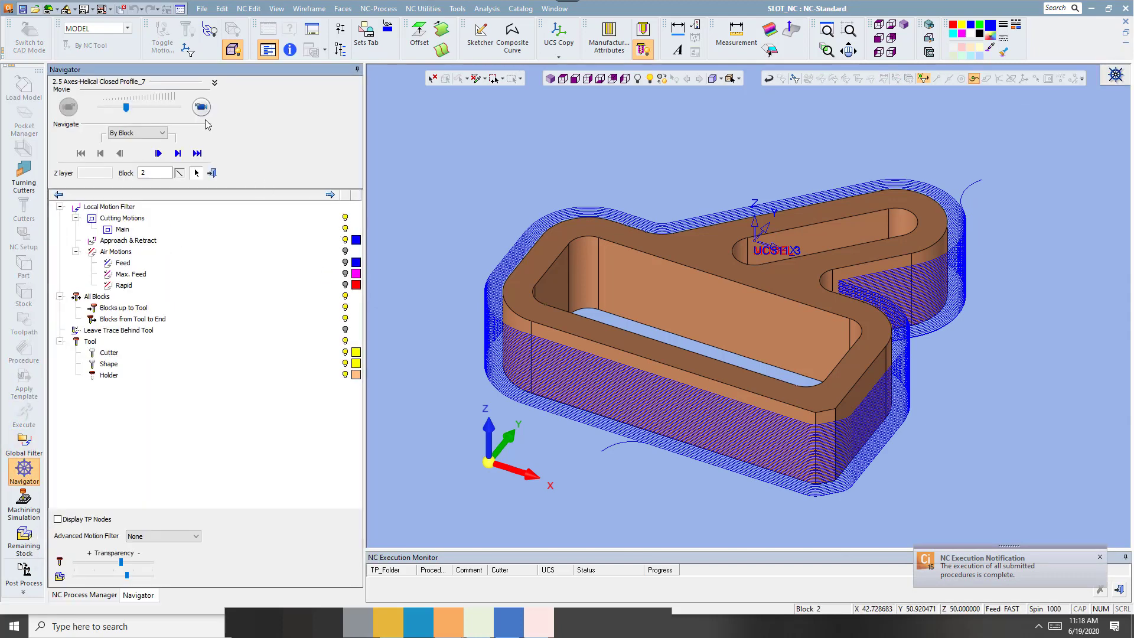
left_click(202, 107)
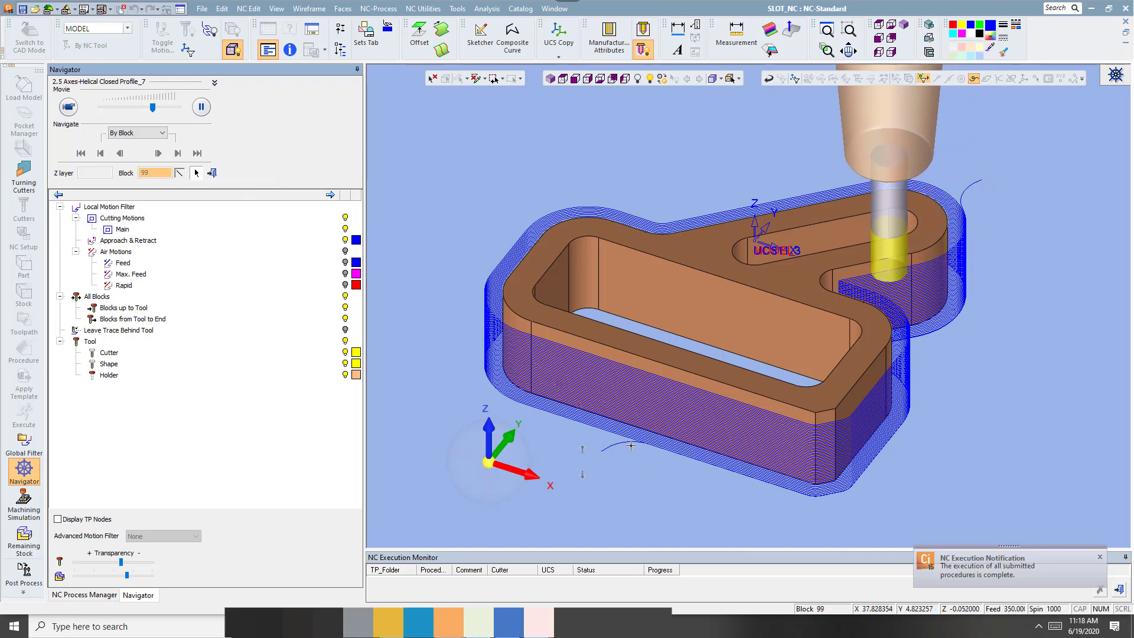
Add a procedure limited by End Point On Largest Segment, then save and calculate it
left_click(213, 173)
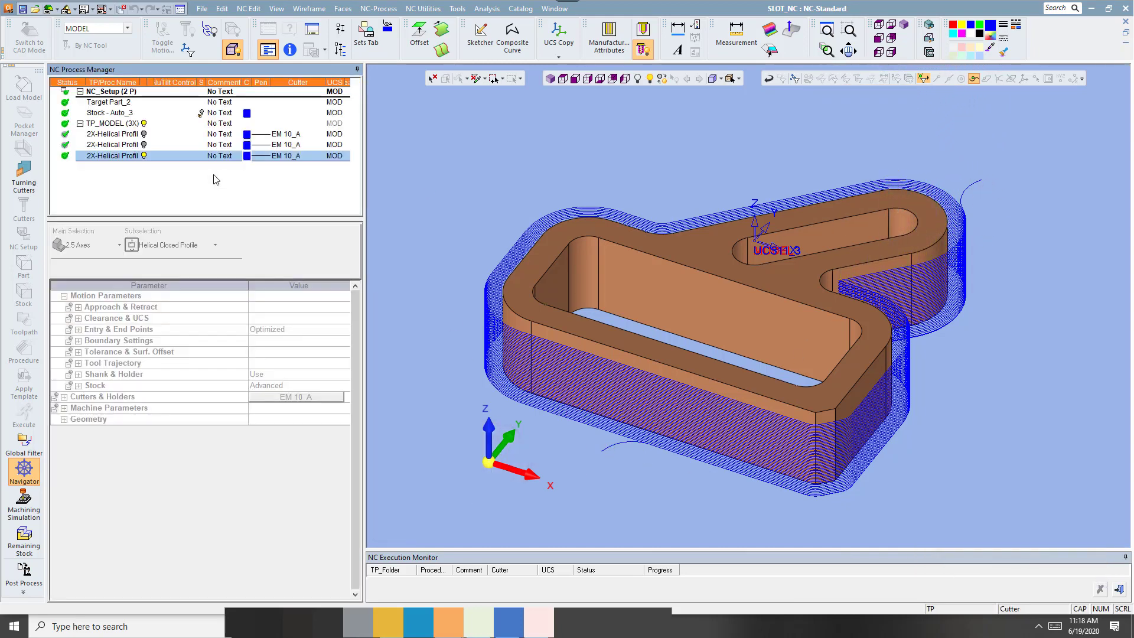
left_click(24, 352)
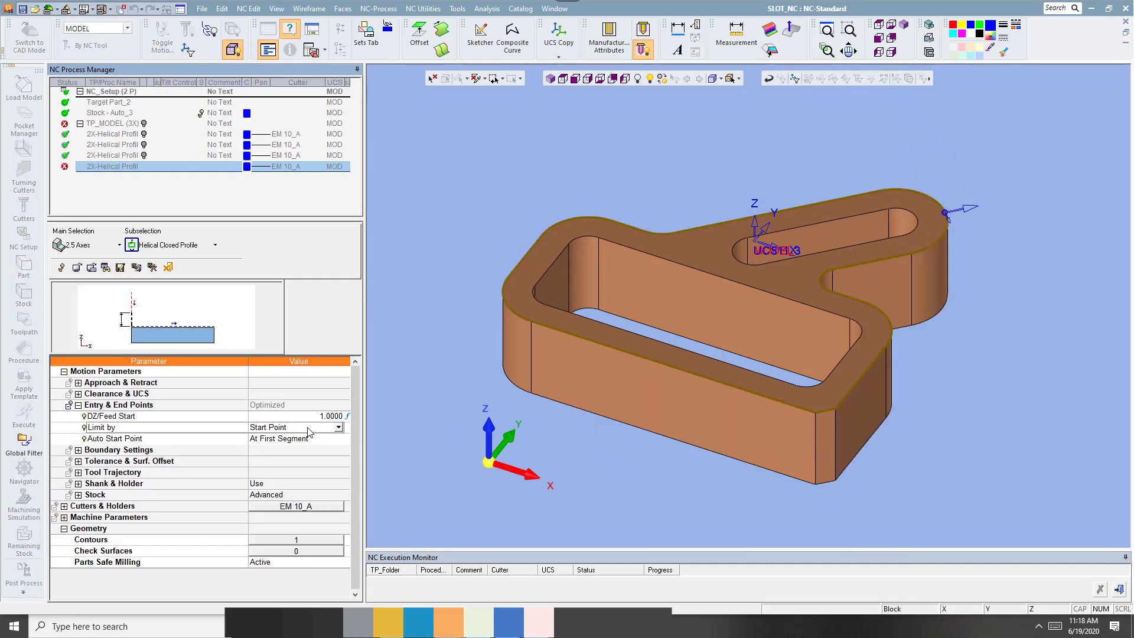
left_click(308, 428)
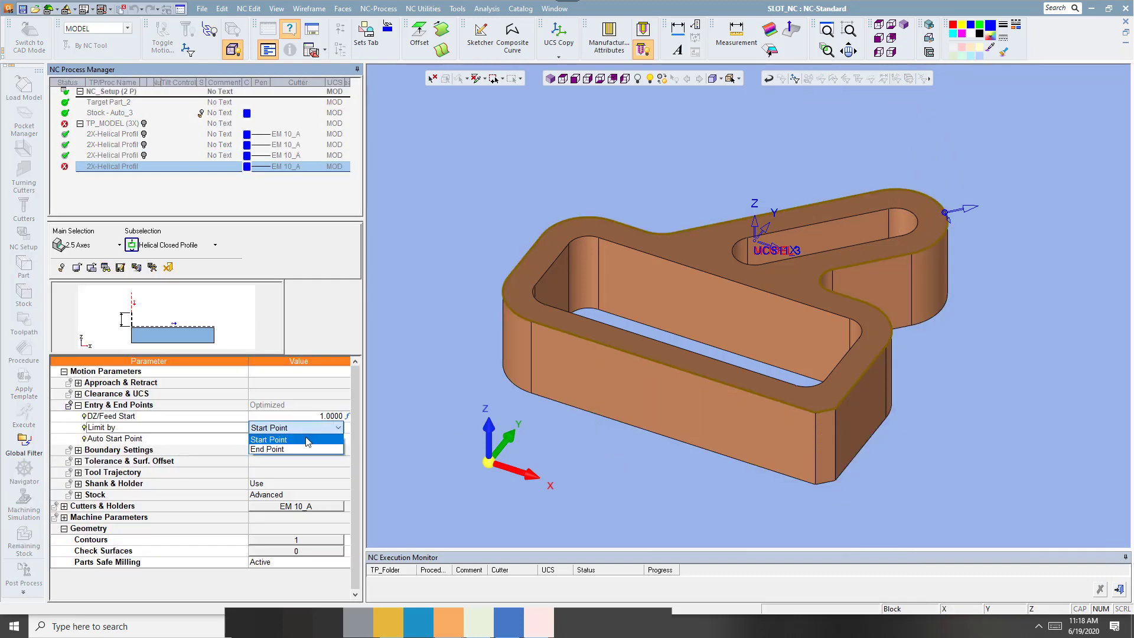
left_click(295, 449)
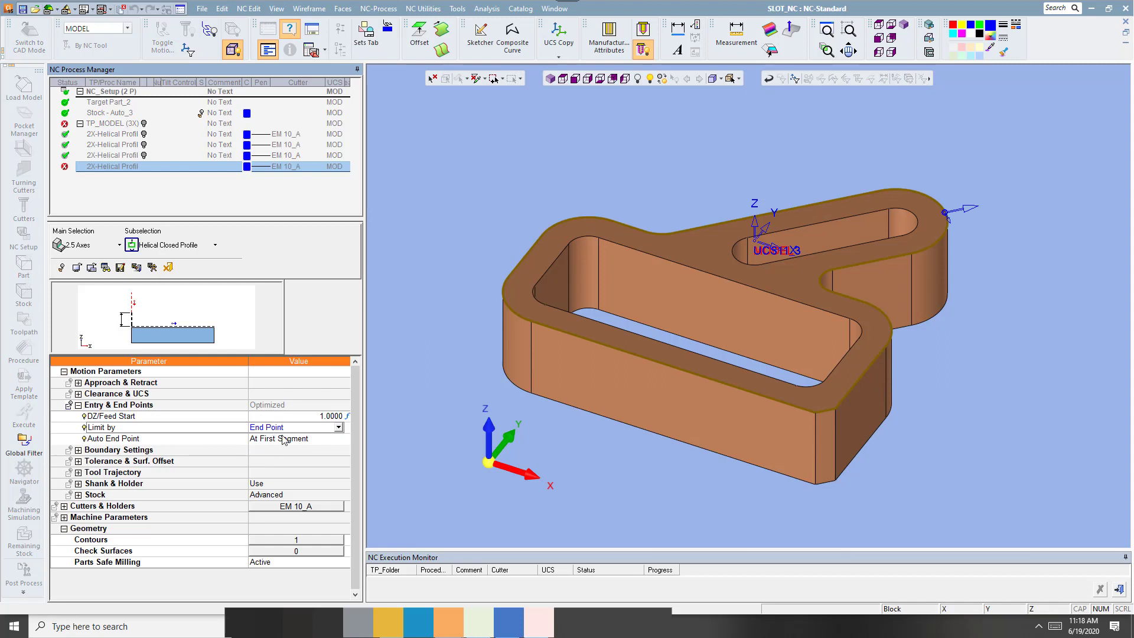
left_click(316, 441)
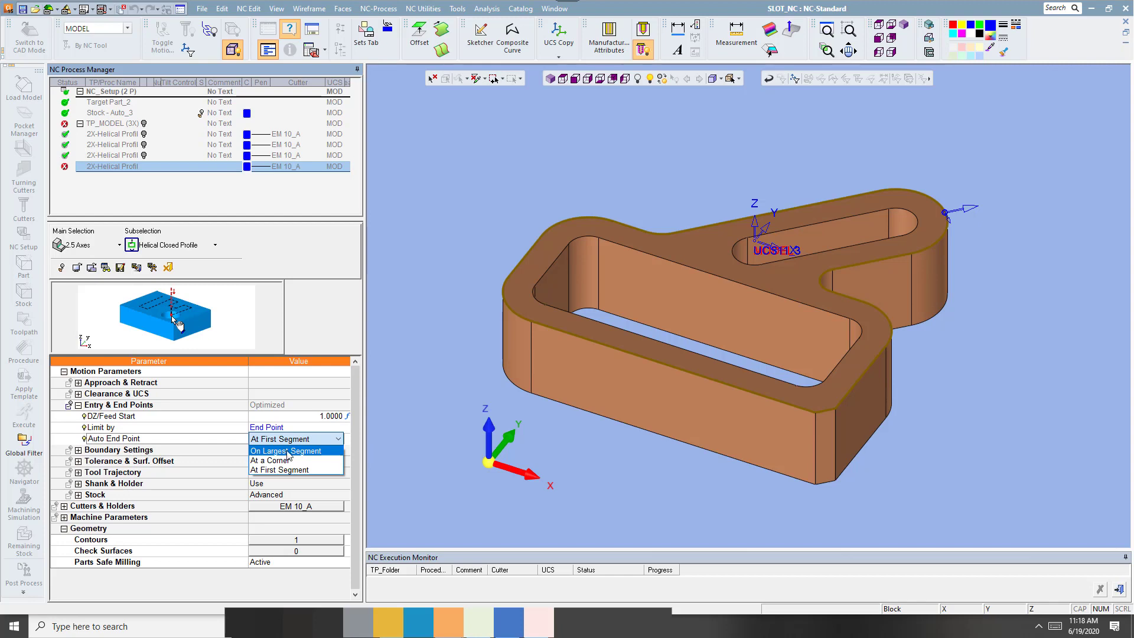
left_click(303, 453)
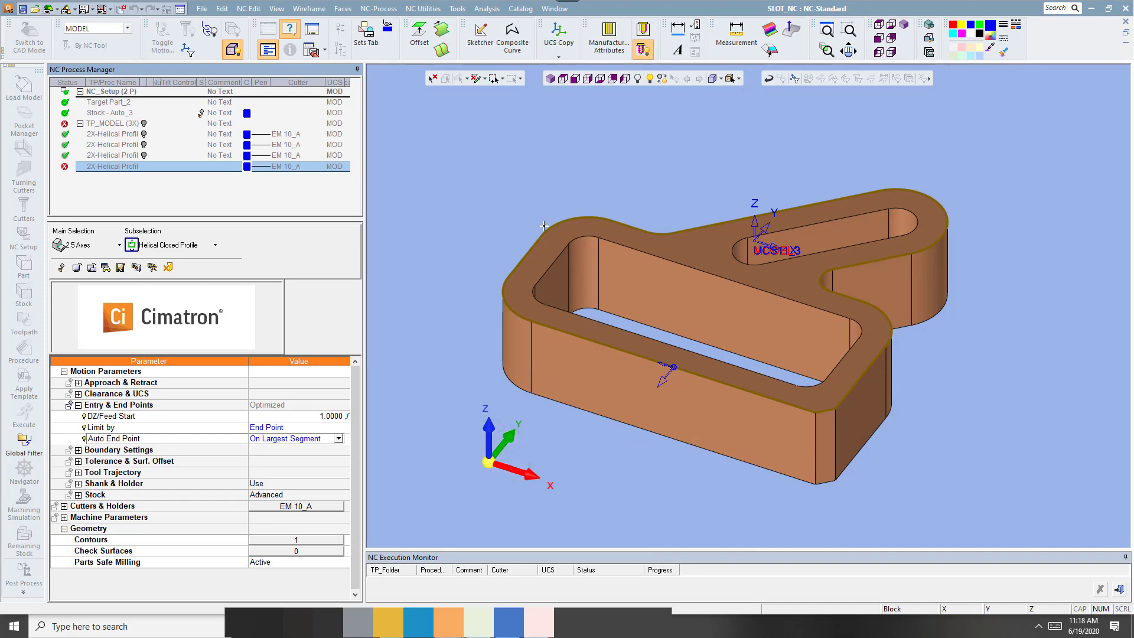
right_click(528, 174)
left_click(550, 212)
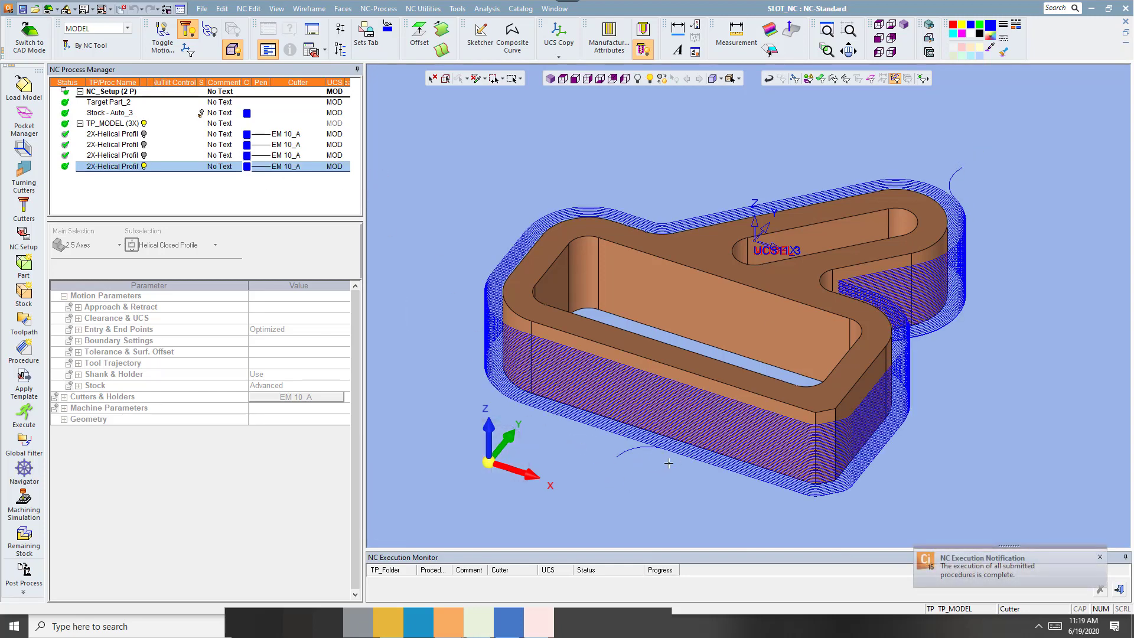
Set the procedure's Auto End Point to At a Corner, then save and calculate it
key("Delete")
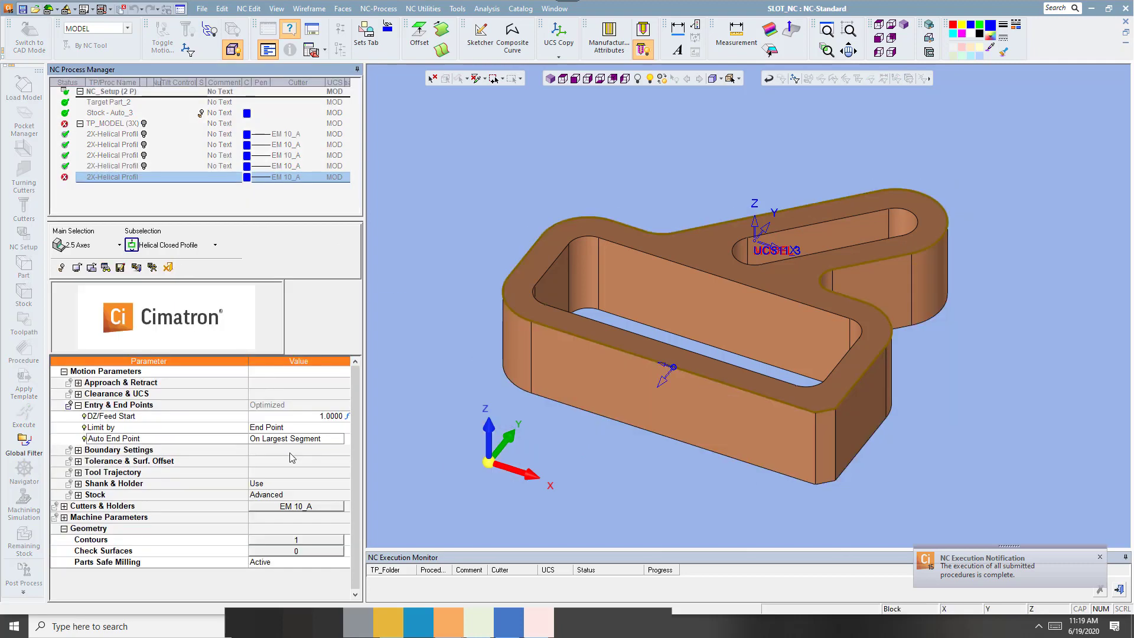
left_click(305, 439)
left_click(278, 460)
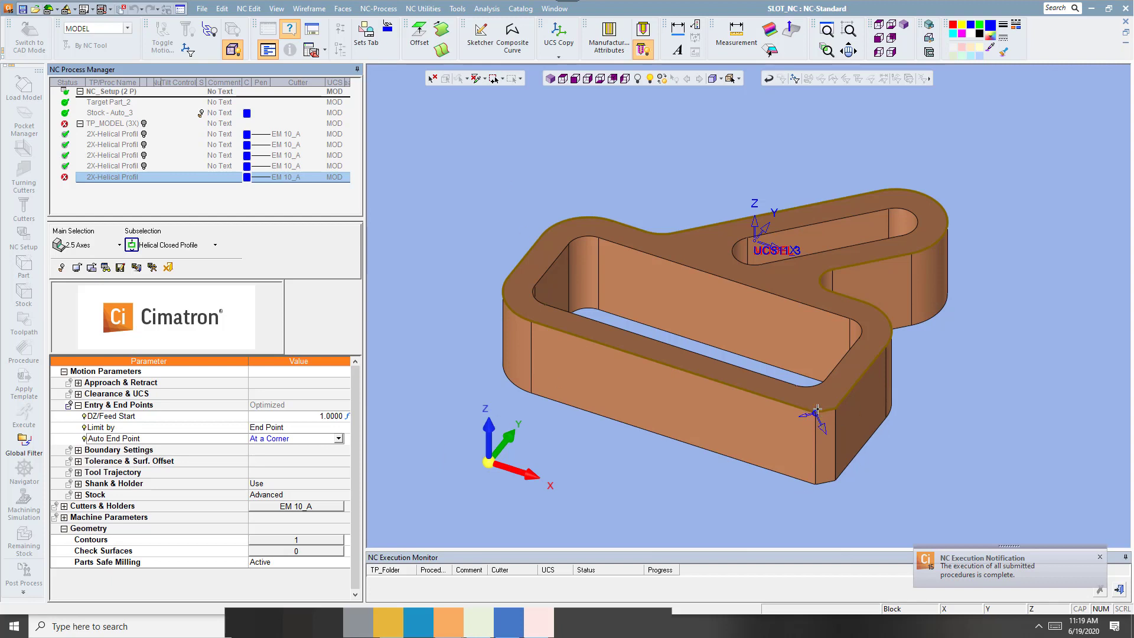
right_click(630, 195)
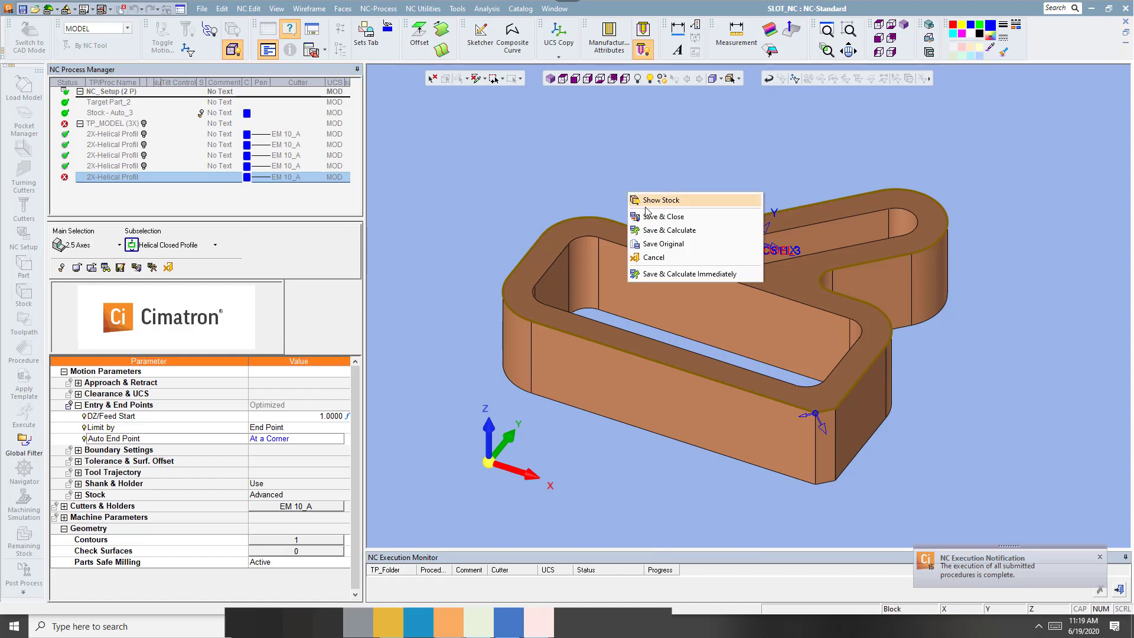
left_click(642, 225)
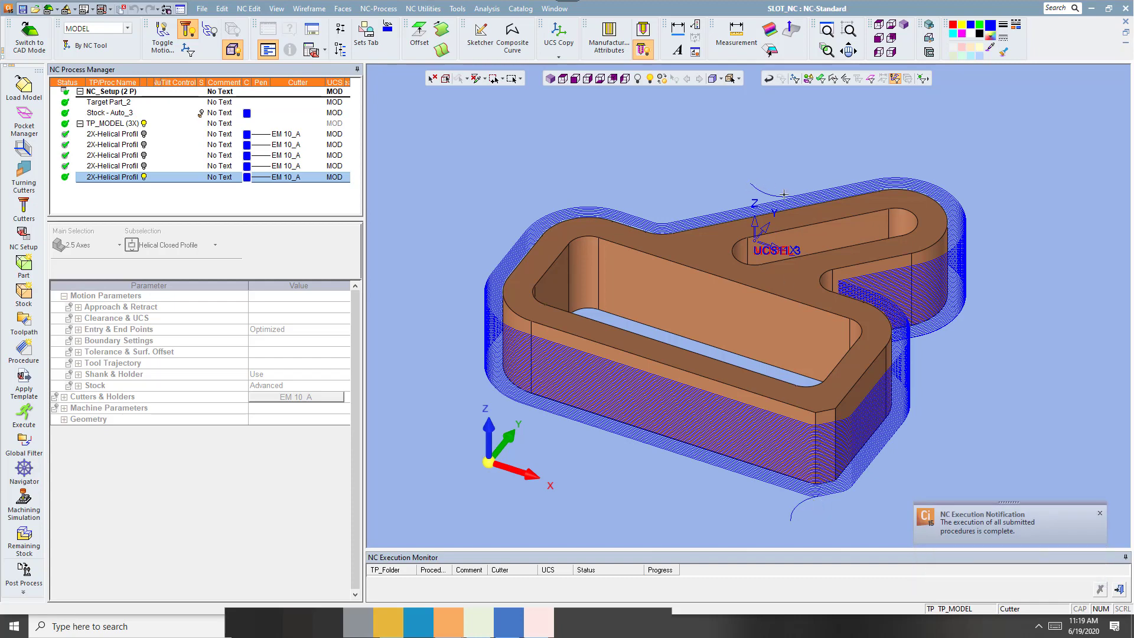
Add another helical profile procedure ending At First Segment, then save and calculate it
left_click(145, 177)
left_click(30, 354)
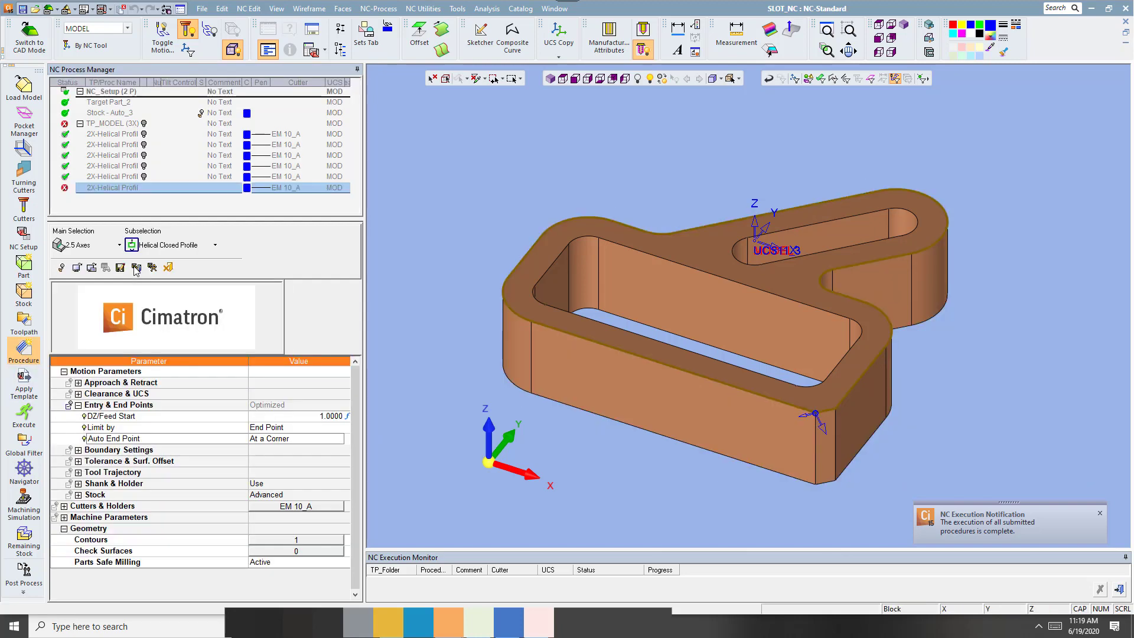
left_click(280, 440)
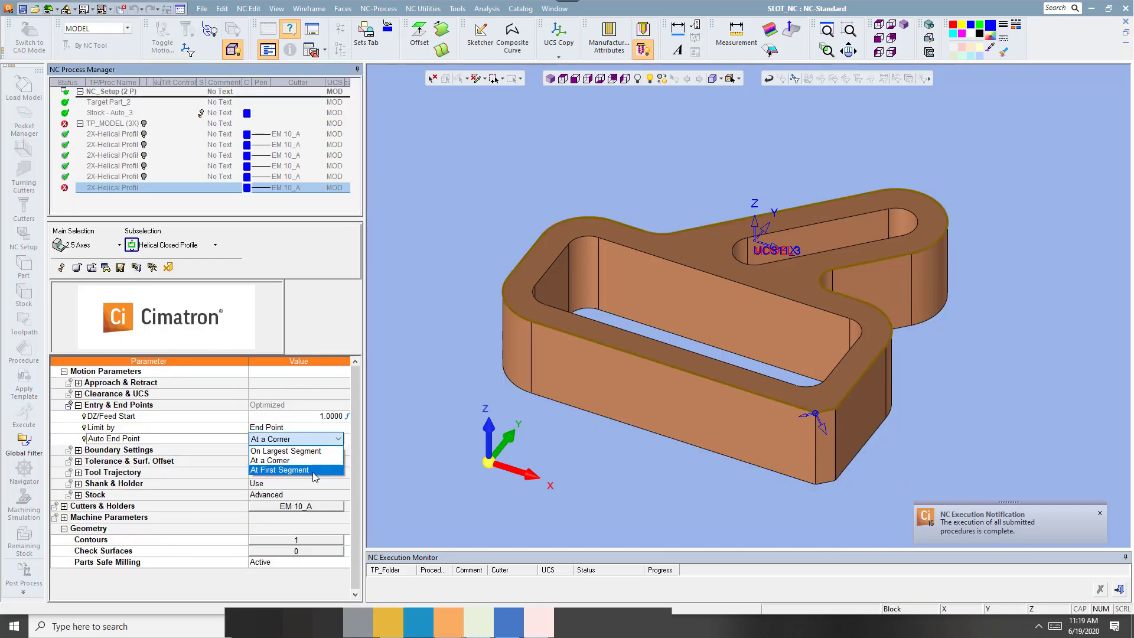
left_click(277, 472)
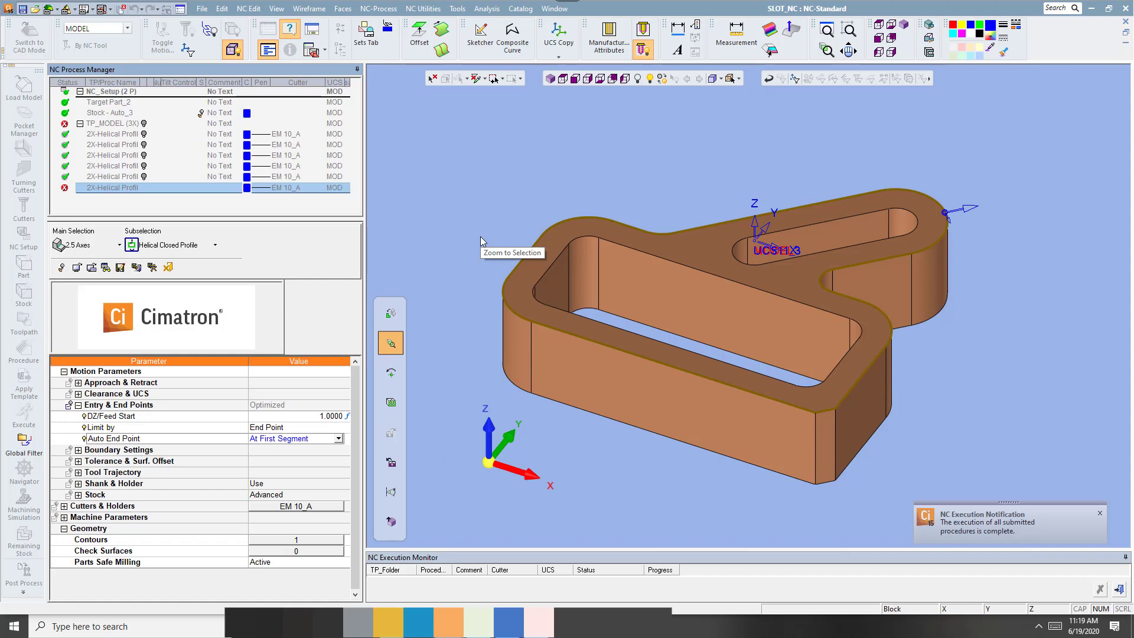
right_click(489, 173)
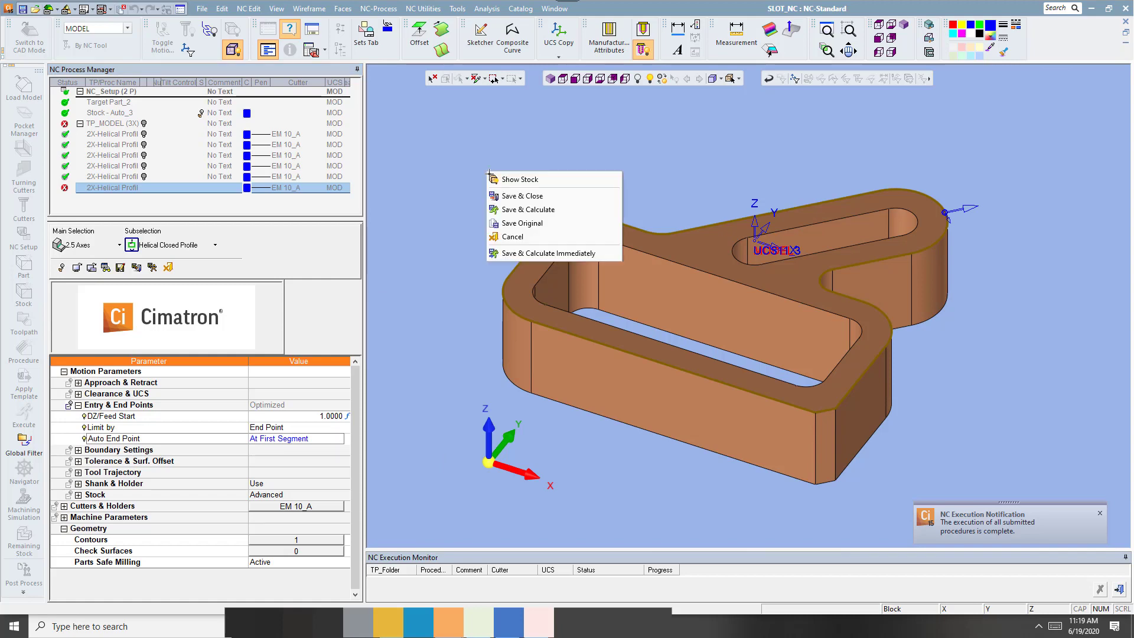
left_click(508, 208)
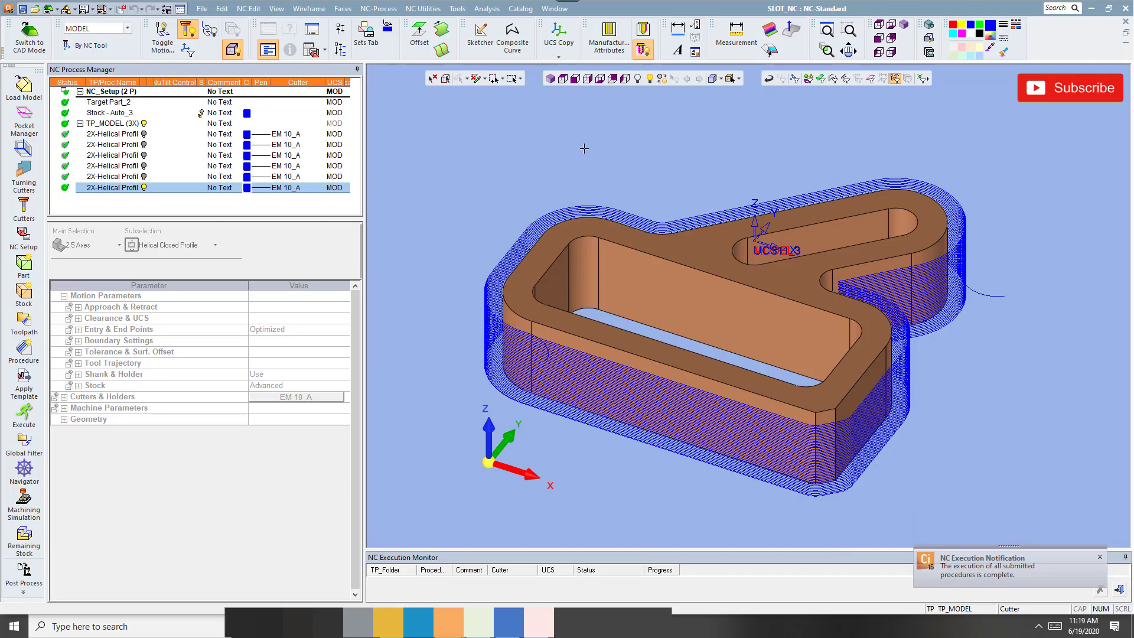
Review the generated toolpath in front and isometric views
left_click(579, 82)
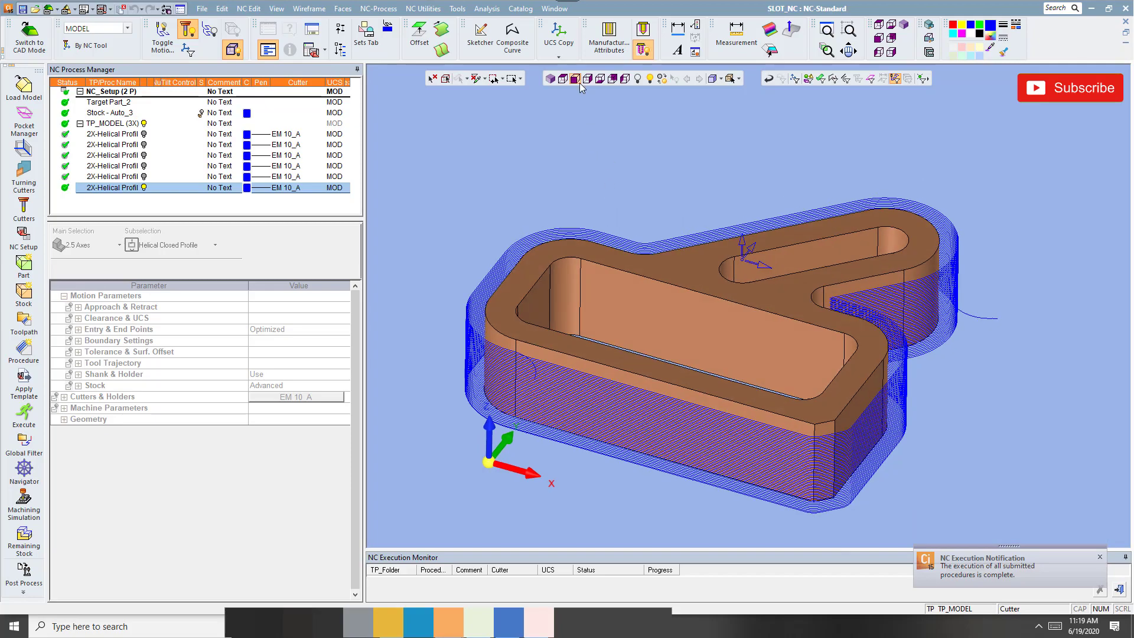
left_click(551, 78)
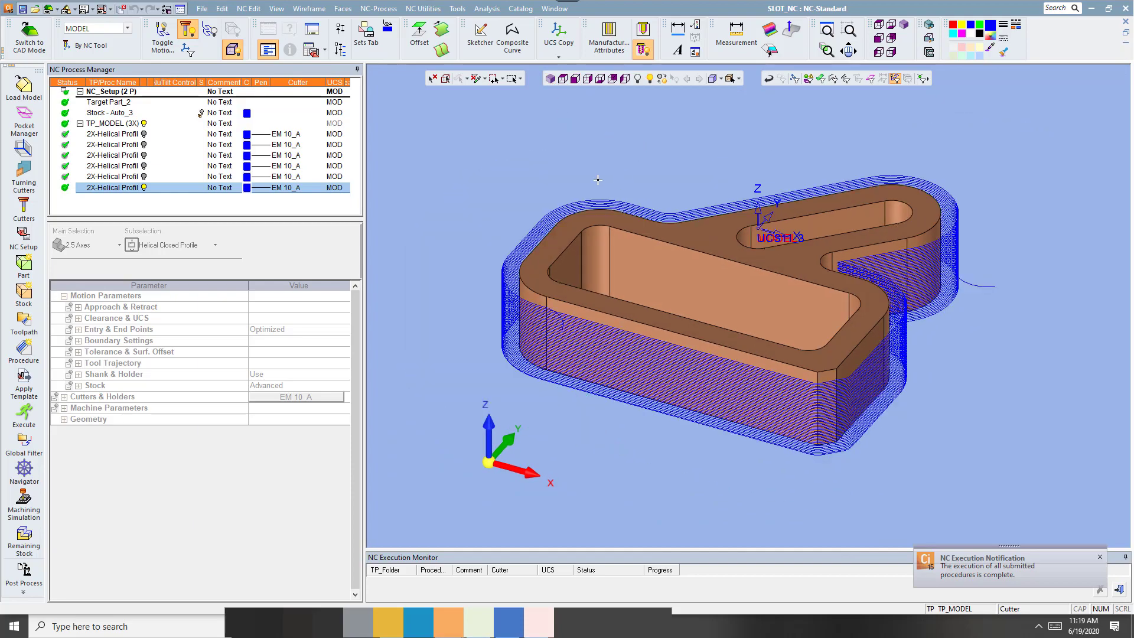
scroll(632, 242, "up", 1)
scroll(857, 260, "down", 1)
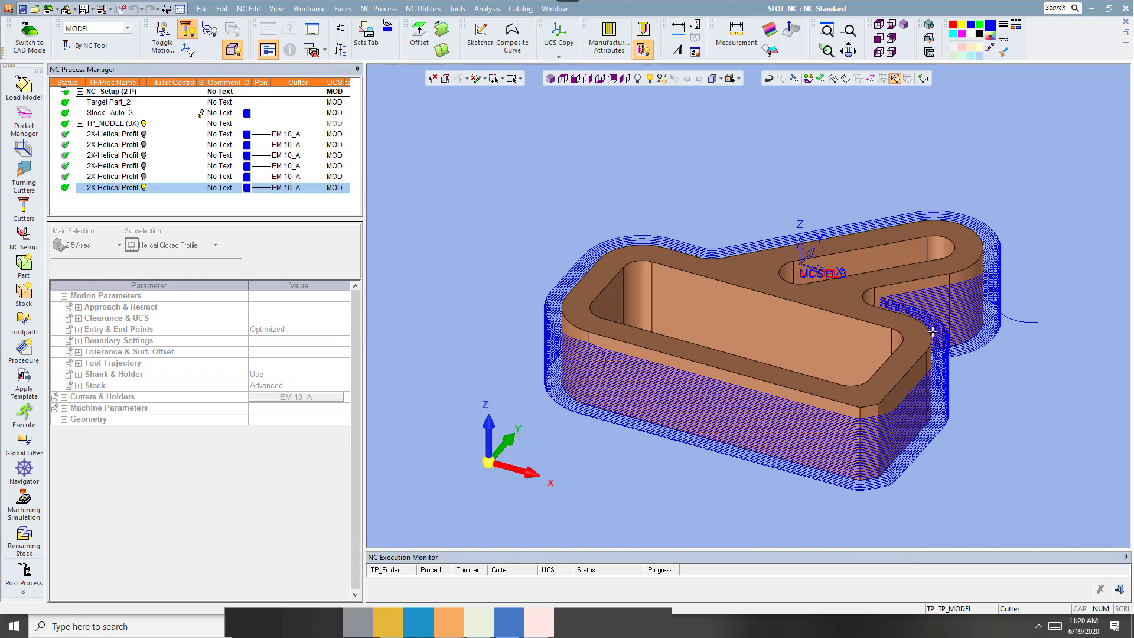
Open the last 2X-Helical Profil procedure and browse its Boundary Settings and Tolerance parameters
double_click(142, 190)
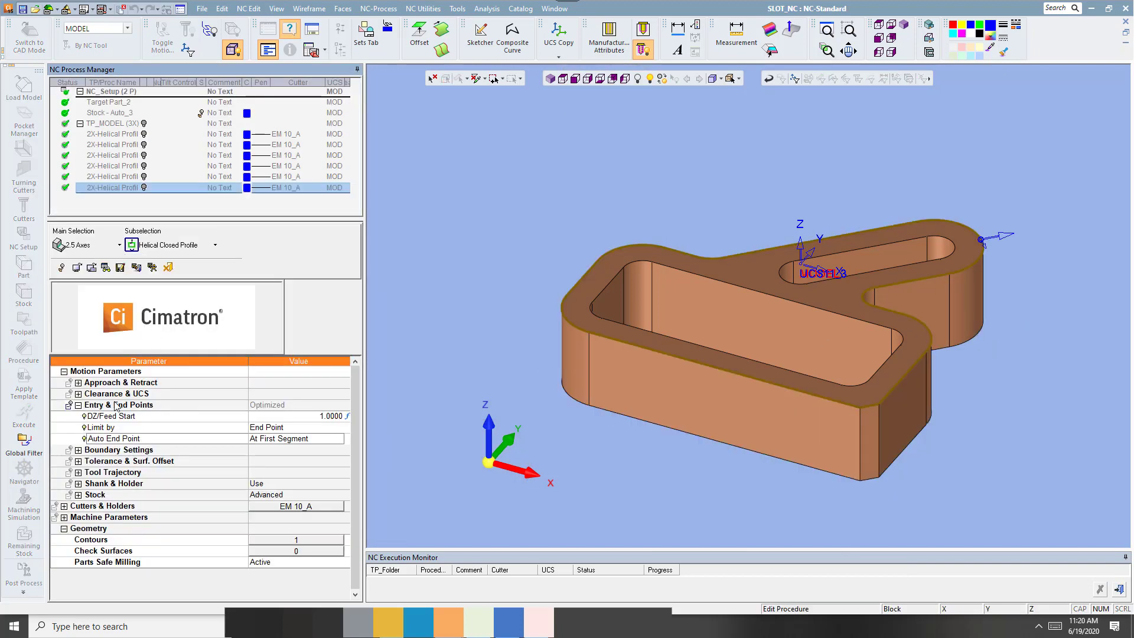
left_click(78, 405)
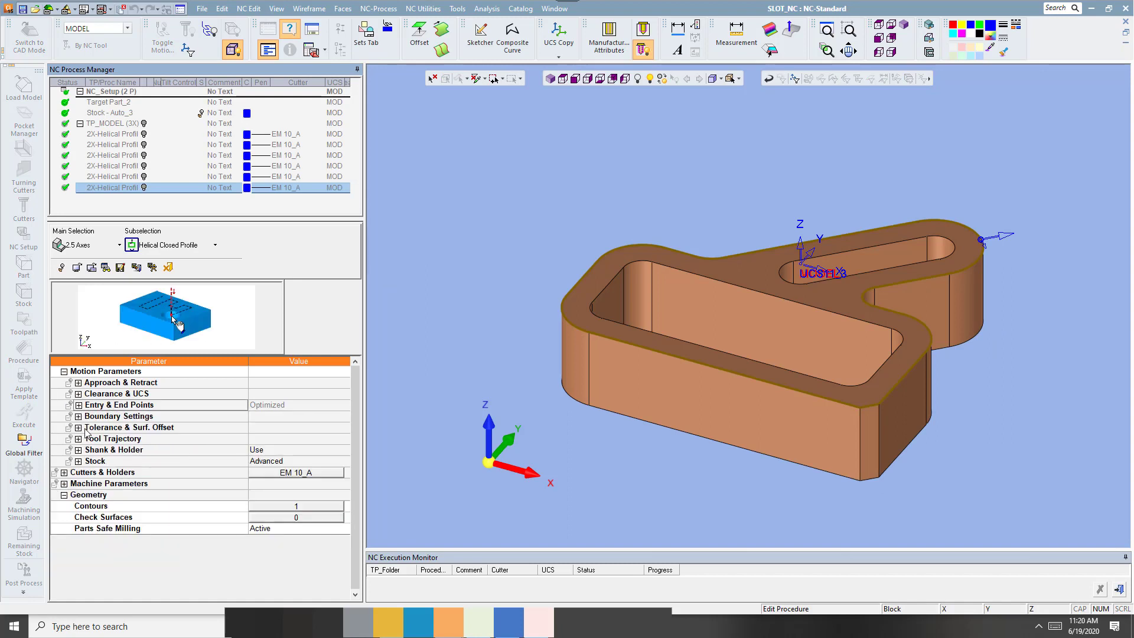
left_click(78, 417)
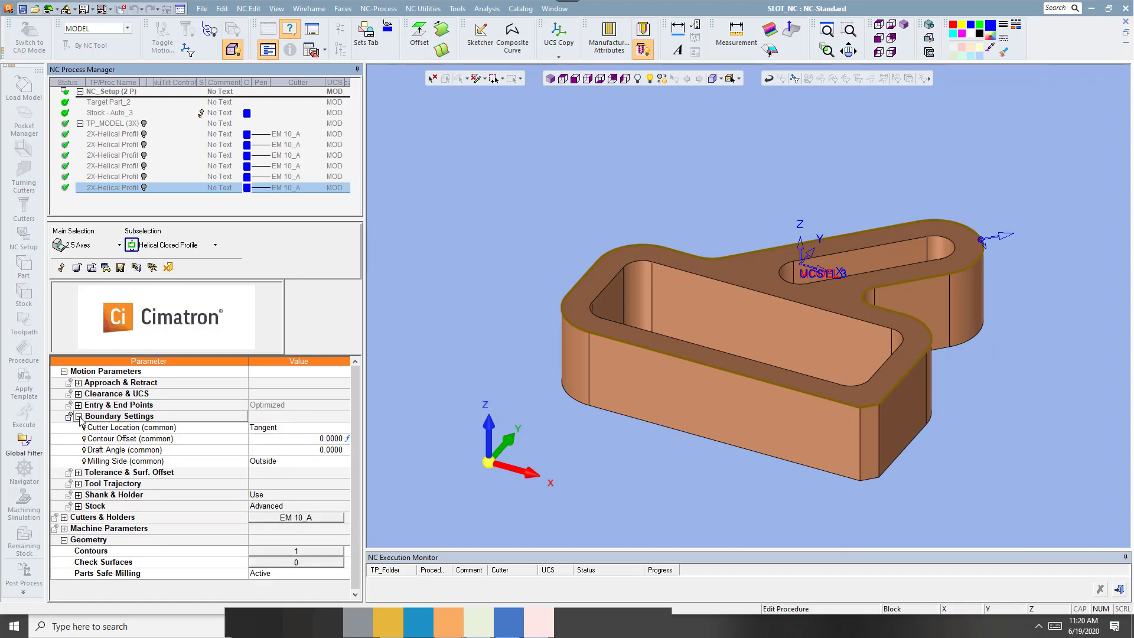
left_click(78, 416)
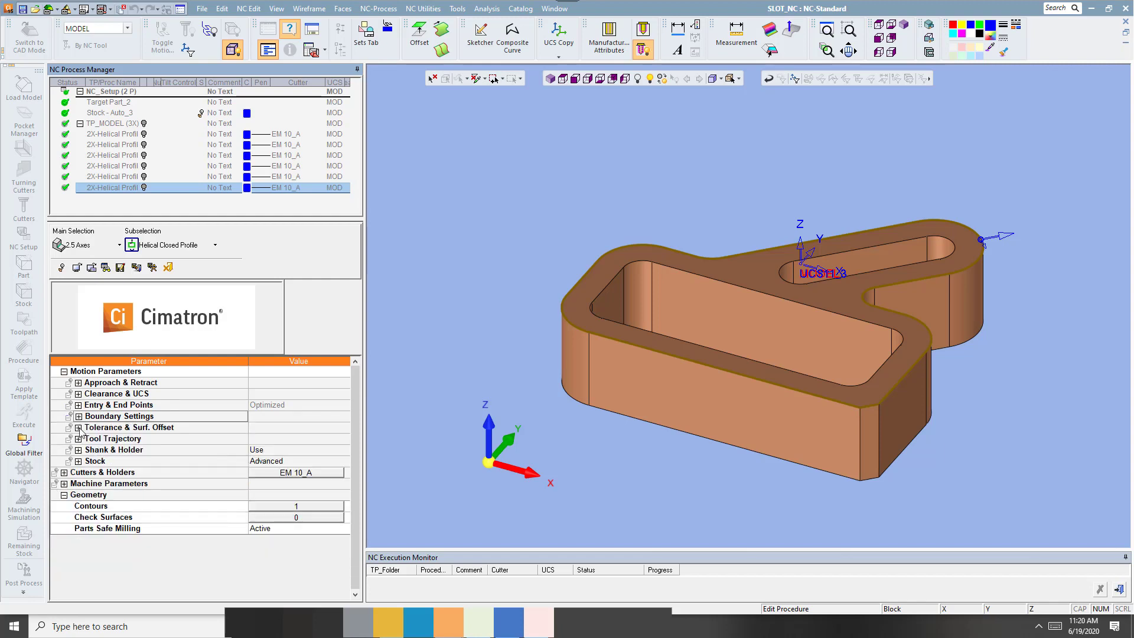
left_click(78, 428)
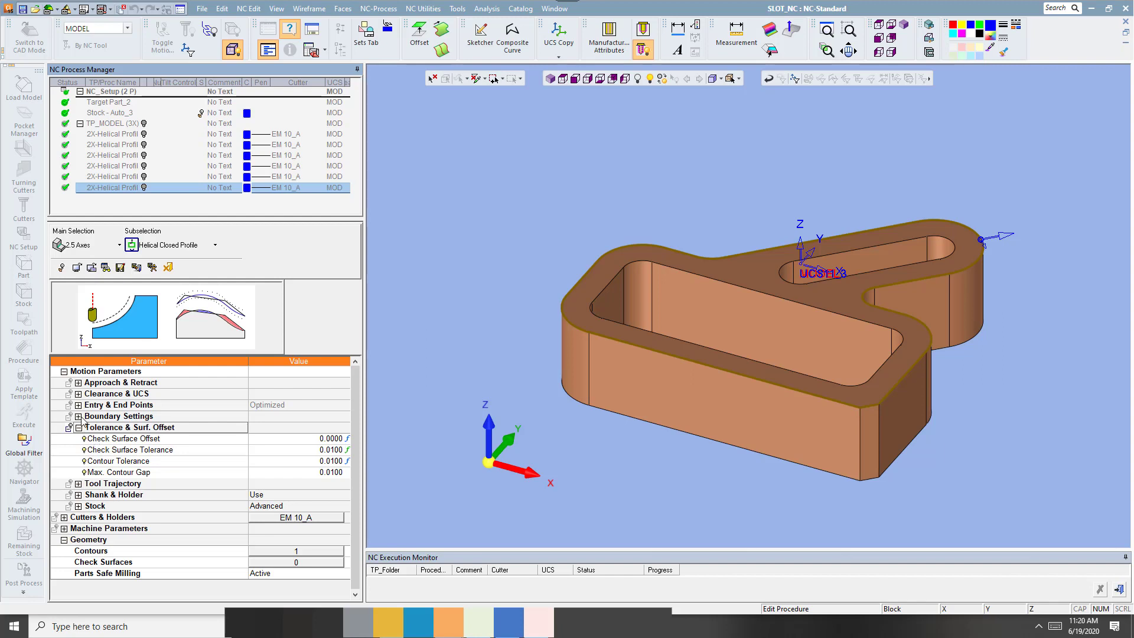
left_click(78, 416)
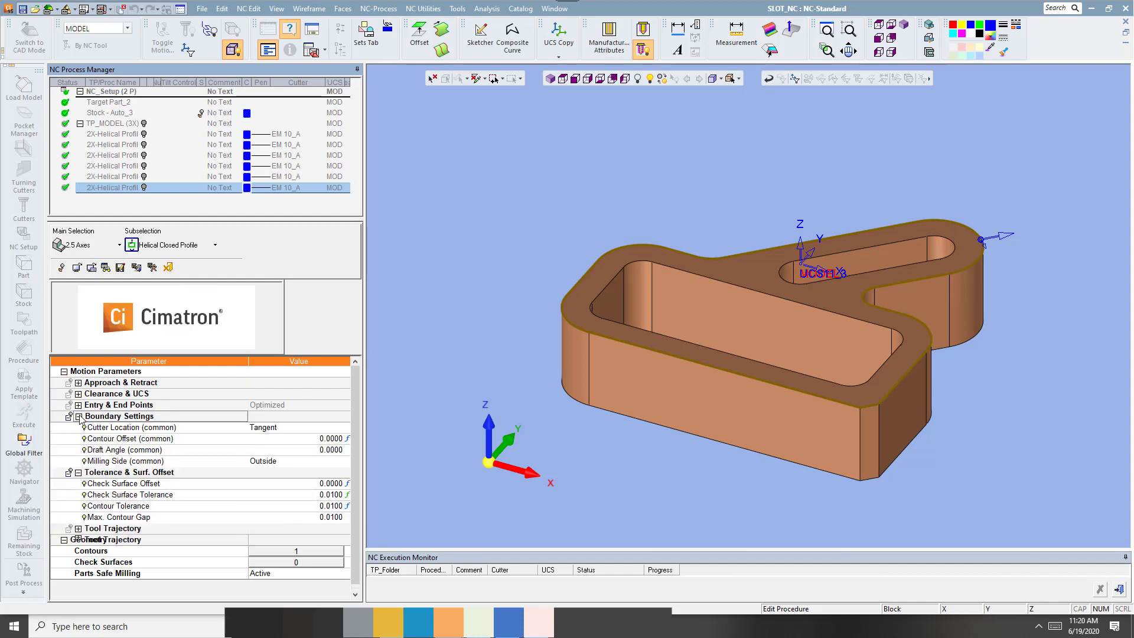
left_click(179, 442)
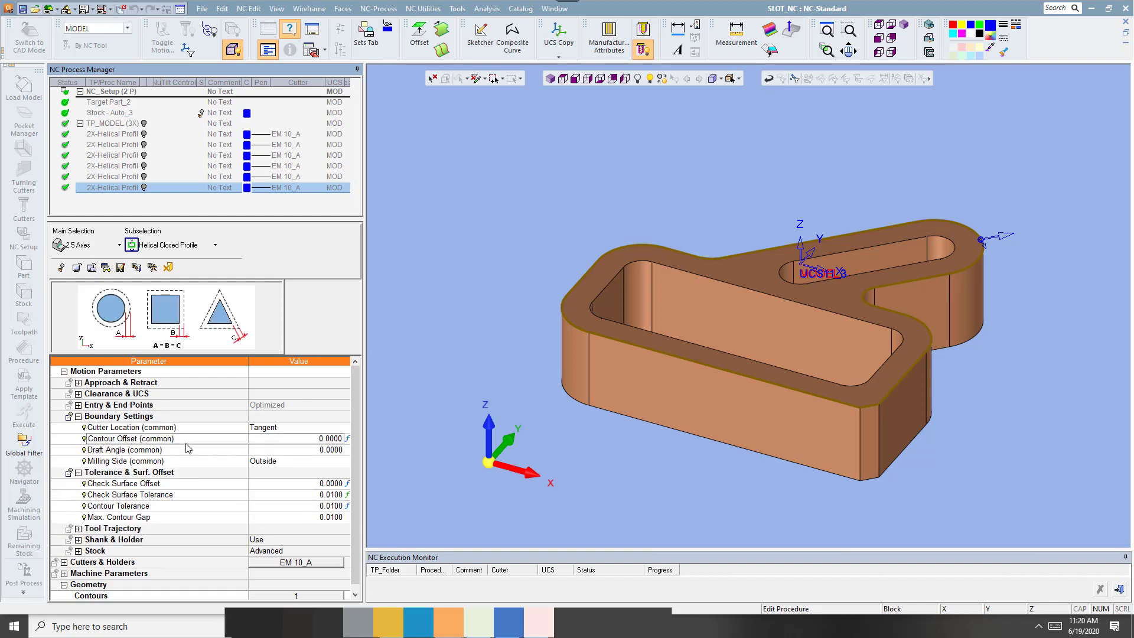
left_click(78, 416)
left_click(79, 428)
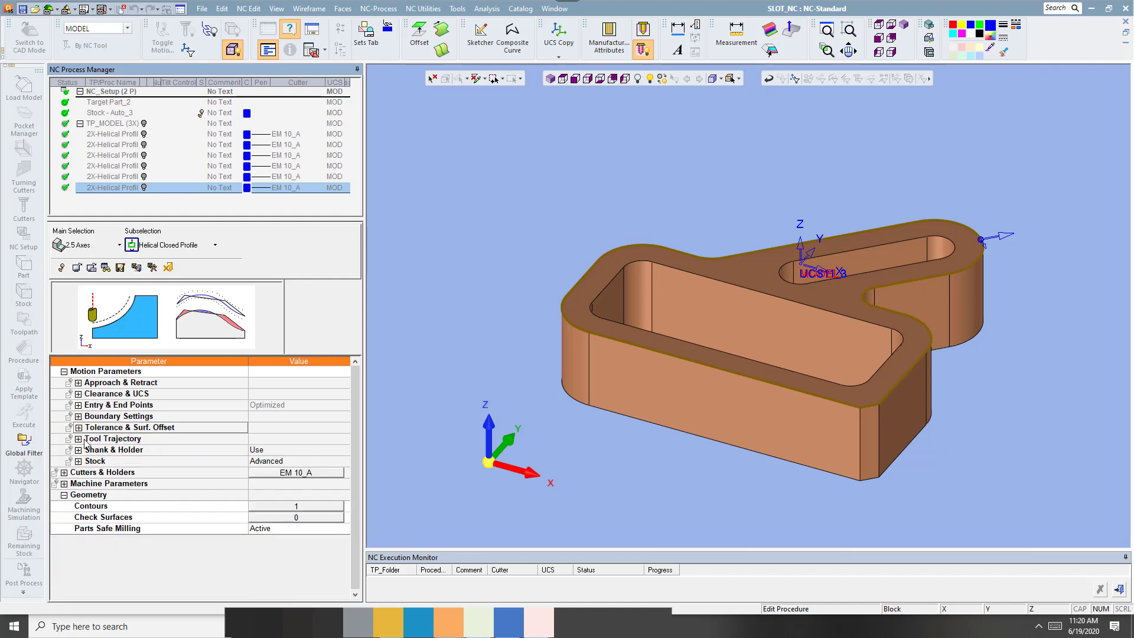
Expand Tool Trajectory and list the Z values source choices
left_click(85, 441)
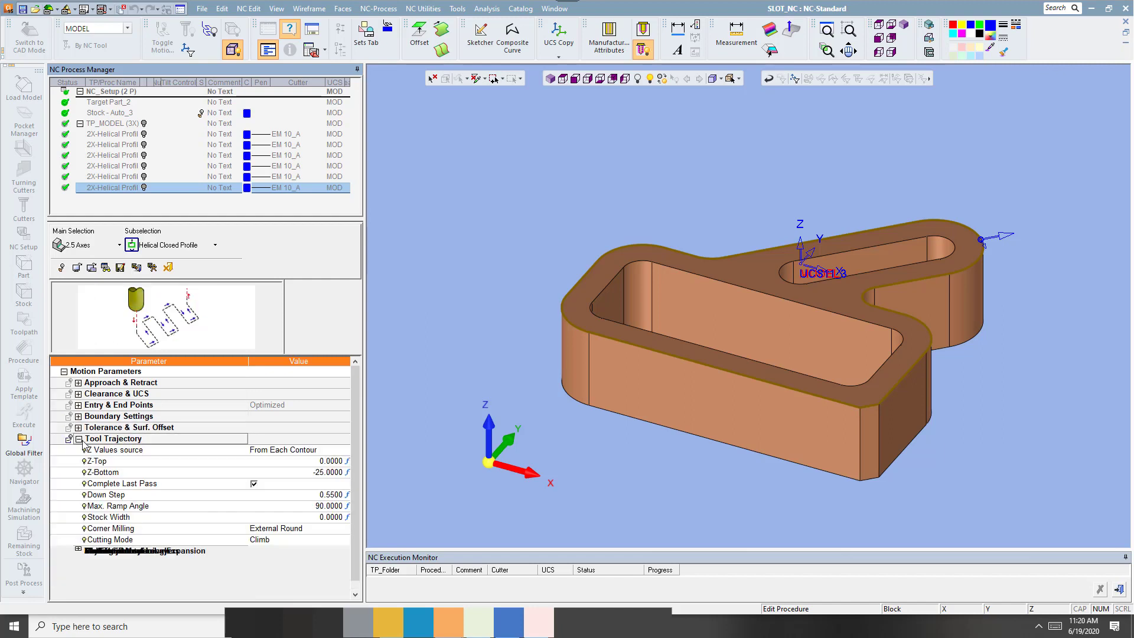
scroll(221, 462, "down", 1)
scroll(220, 462, "down", 1)
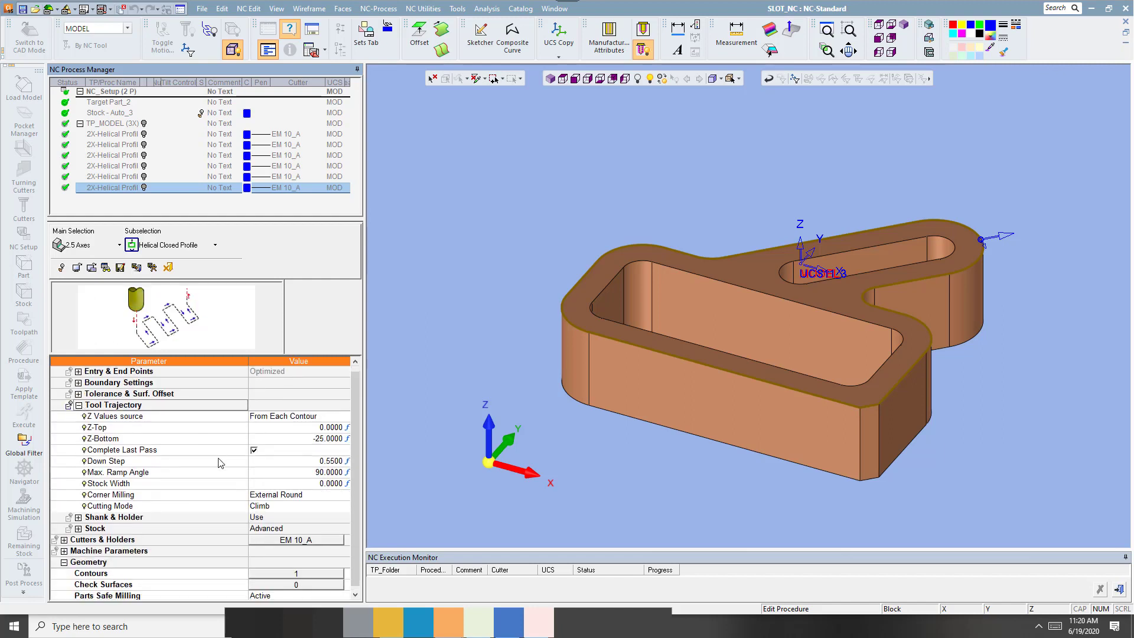
left_click(307, 421)
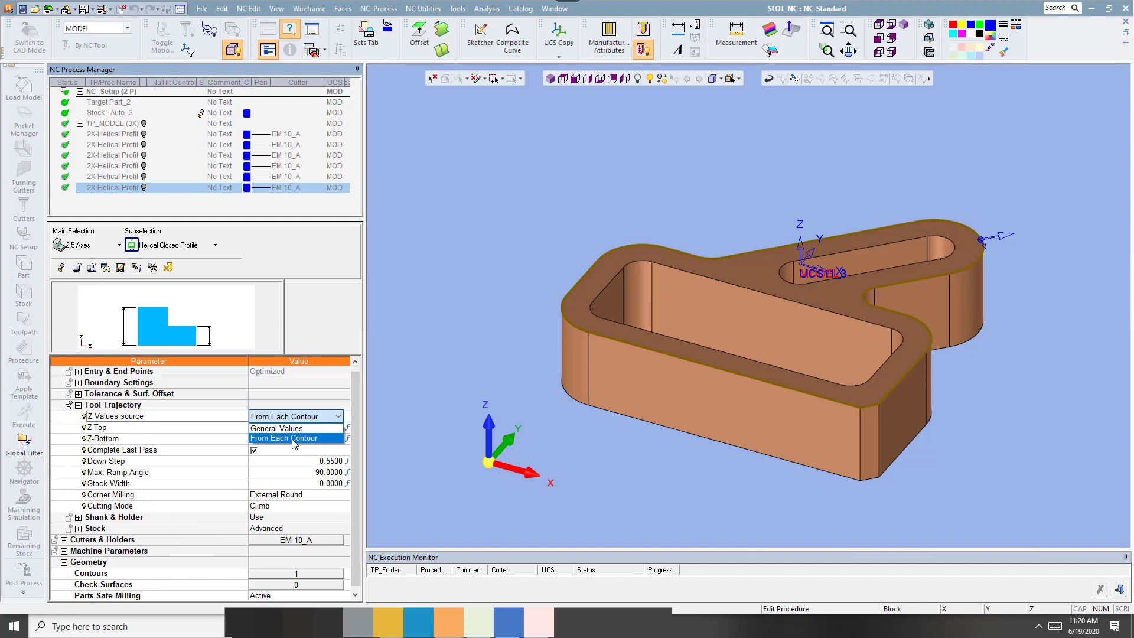
Keep Z values From Each Contour and open the Contour Manager on the outer contour
left_click(294, 438)
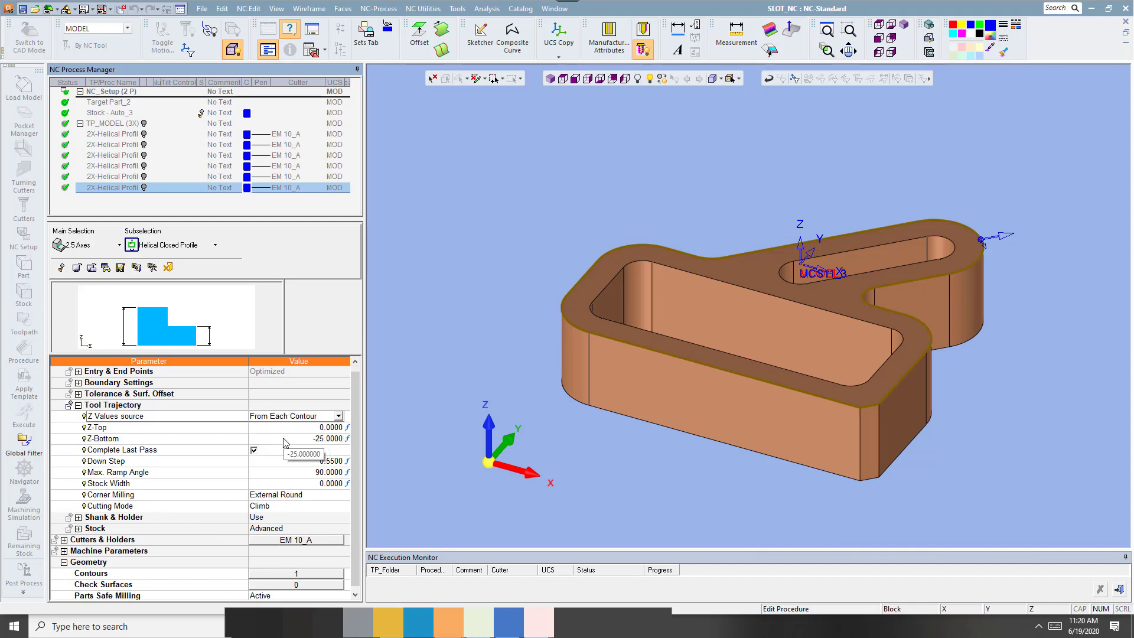
left_click(296, 574)
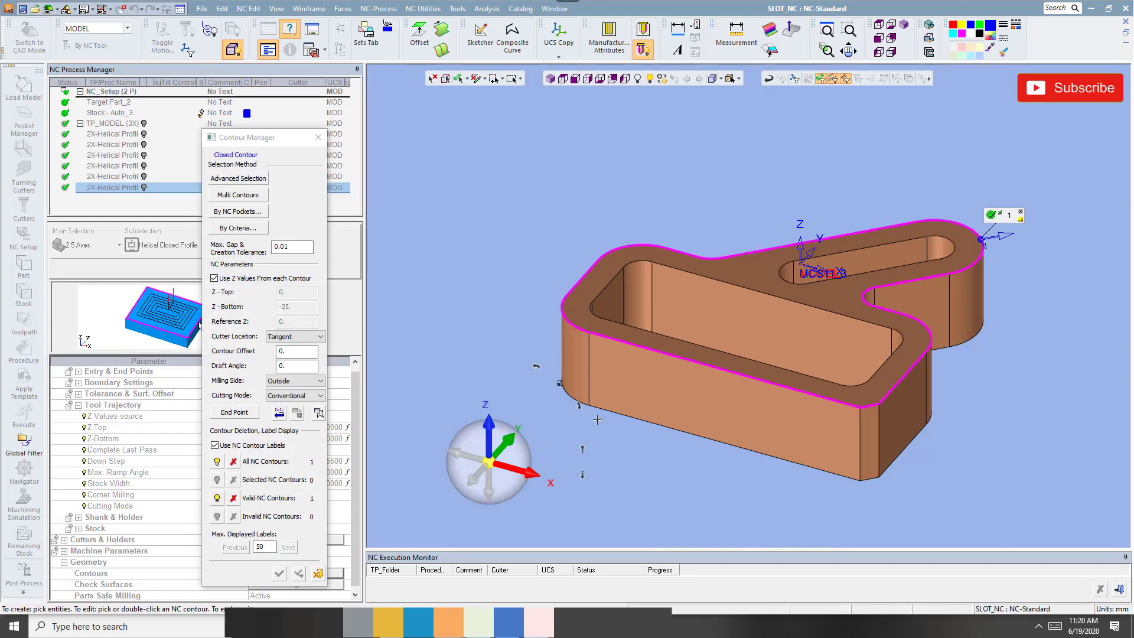
left_click(1001, 217)
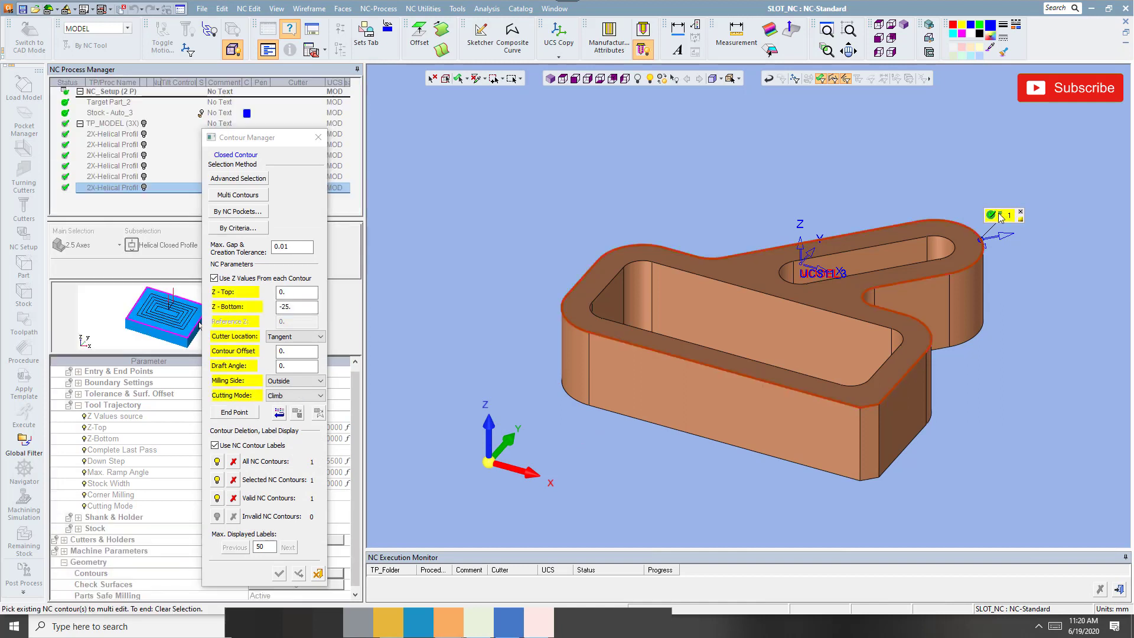
left_click(281, 293)
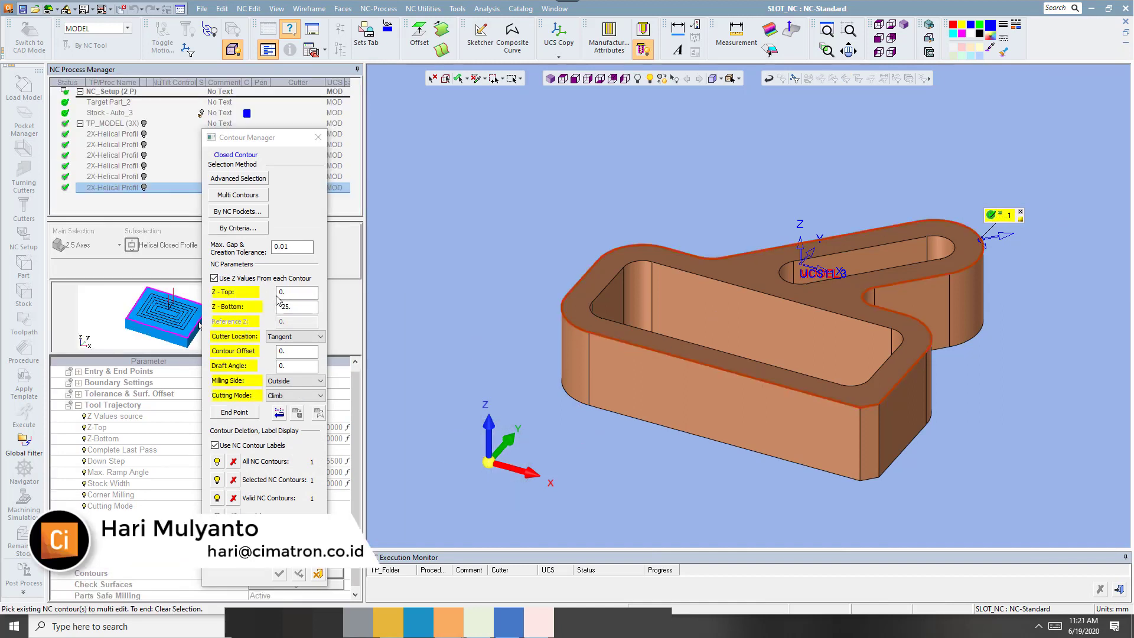
left_click(318, 574)
left_click(316, 575)
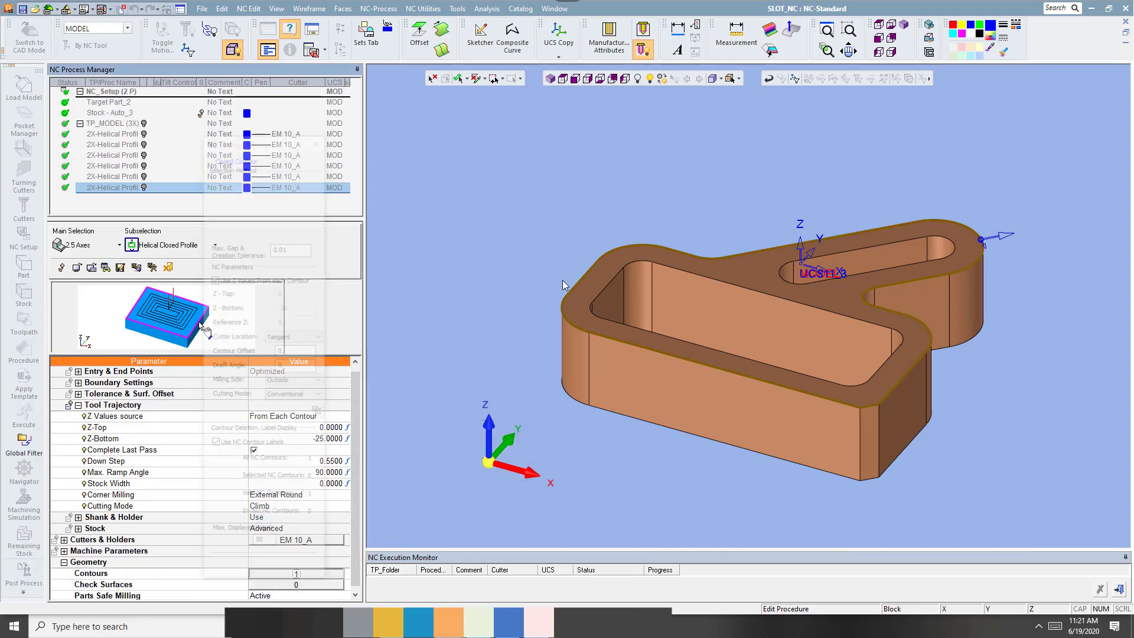
Add the inner pocket edge, milled Inside, with Z-Bottom -12.5 from the pocket floor
left_click(768, 297)
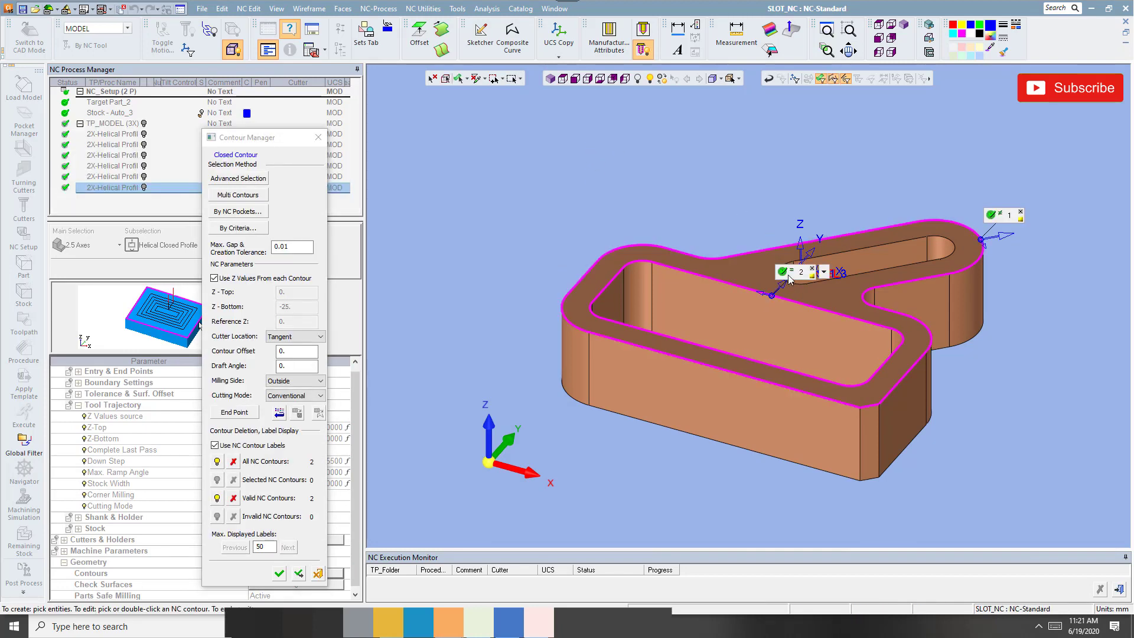
left_click(791, 275)
left_click(295, 381)
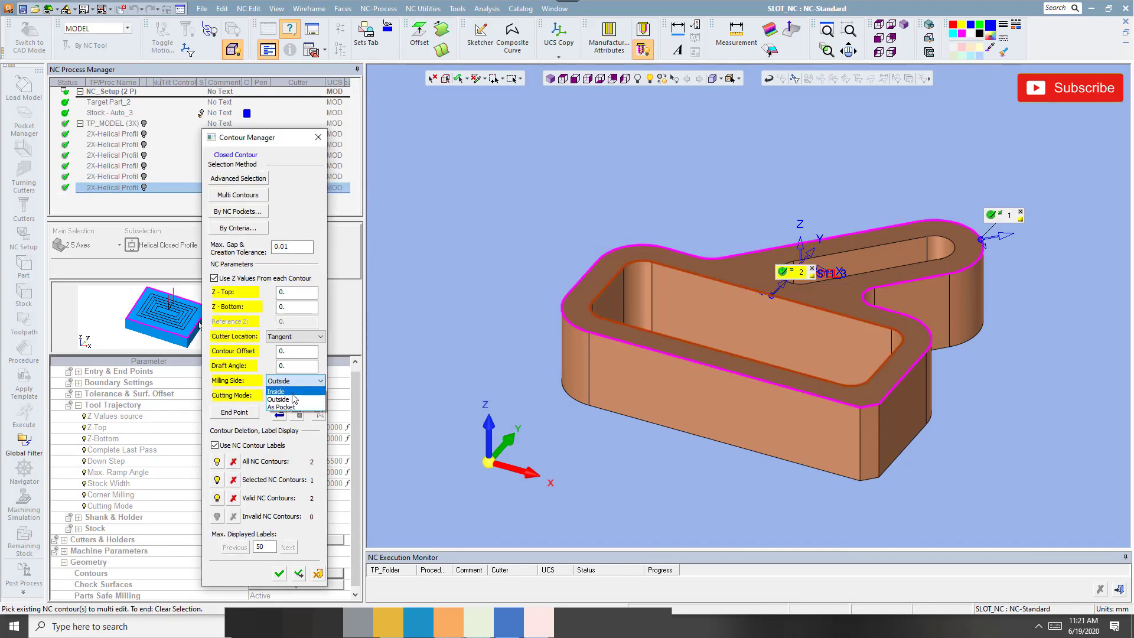
left_click(295, 395)
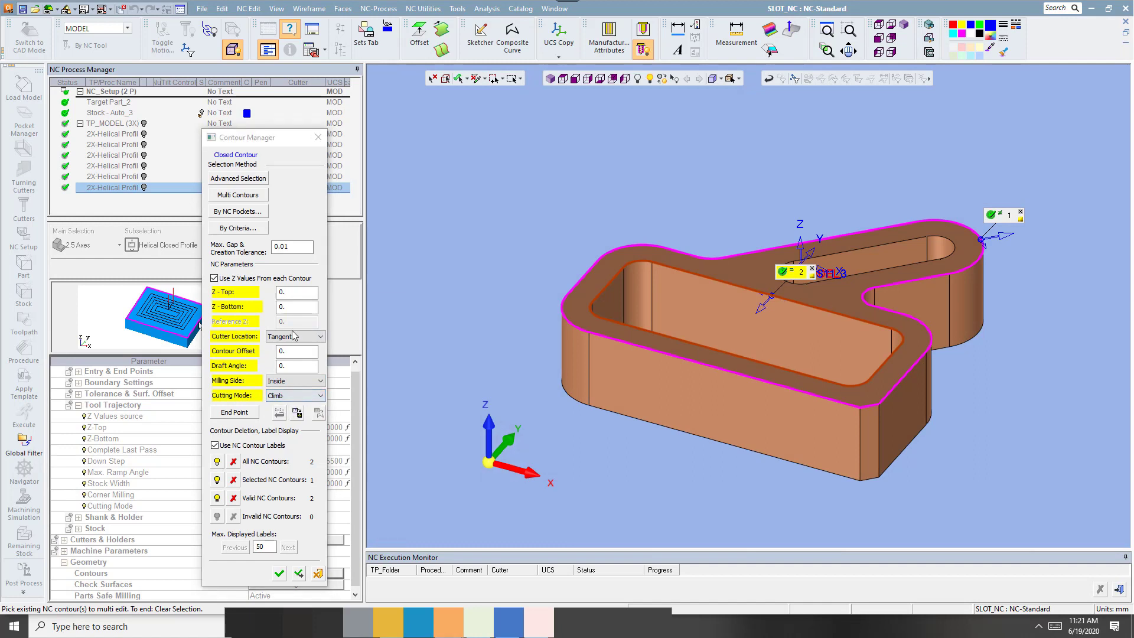
left_click(296, 412)
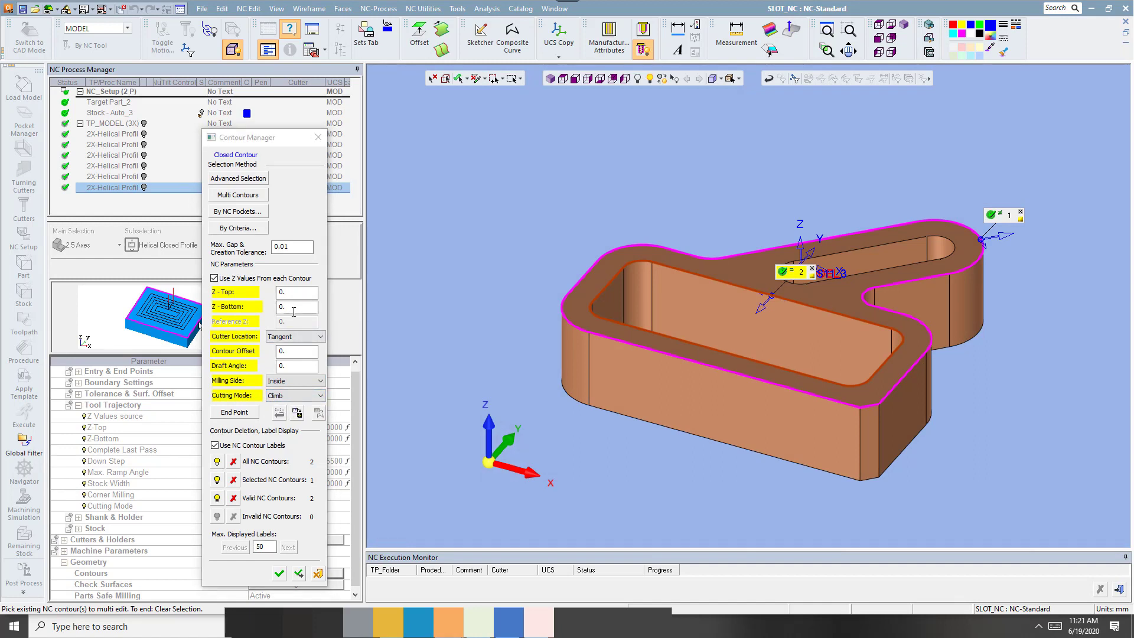
left_click(651, 303)
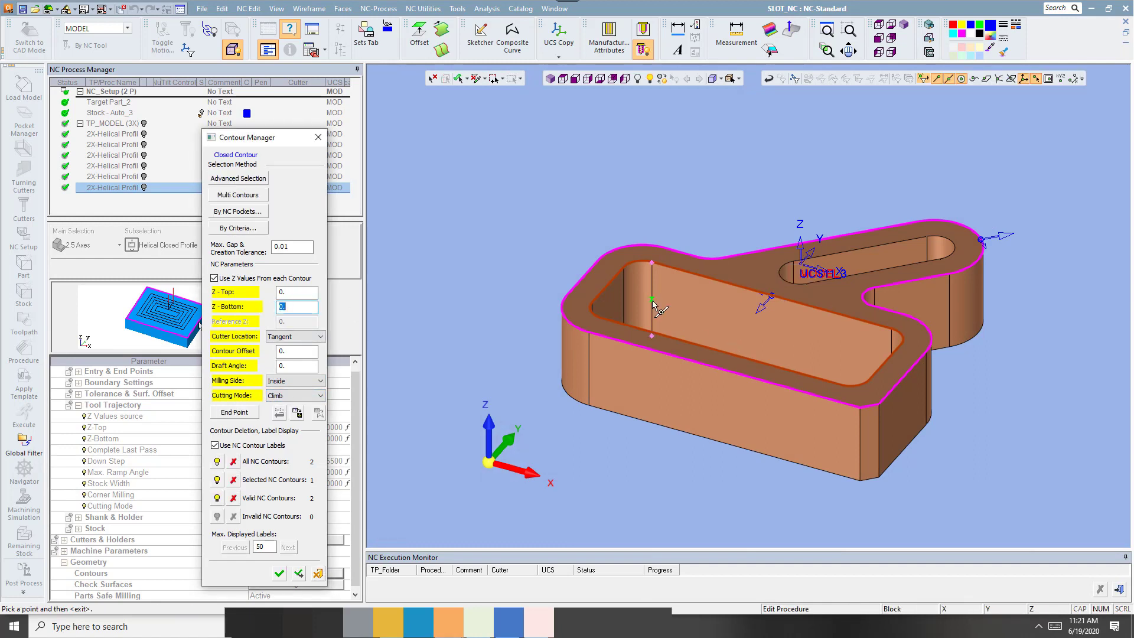
middle_click(526, 237)
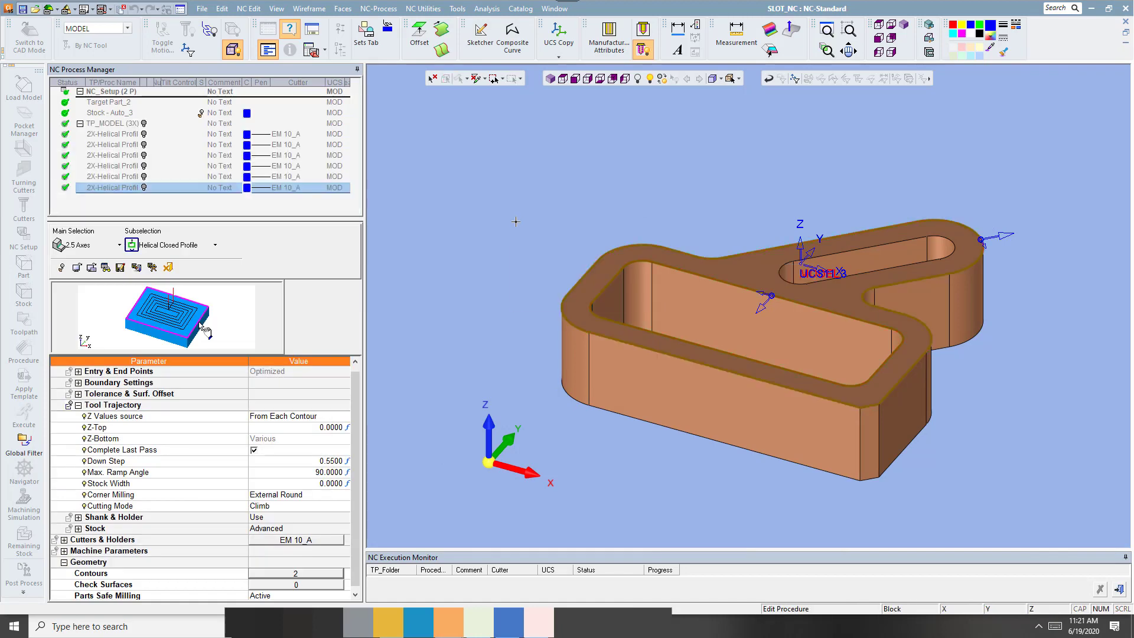
right_click(513, 218)
Save and recalculate, then show the last helical toolpath and orbit toward top-down
left_click(532, 260)
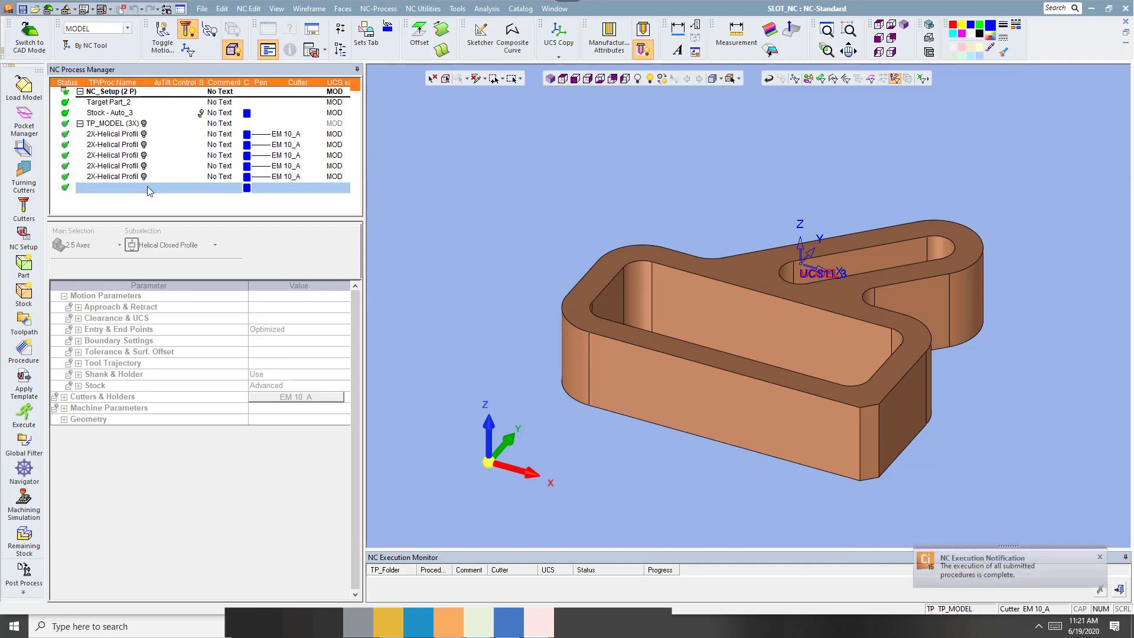
left_click(143, 188)
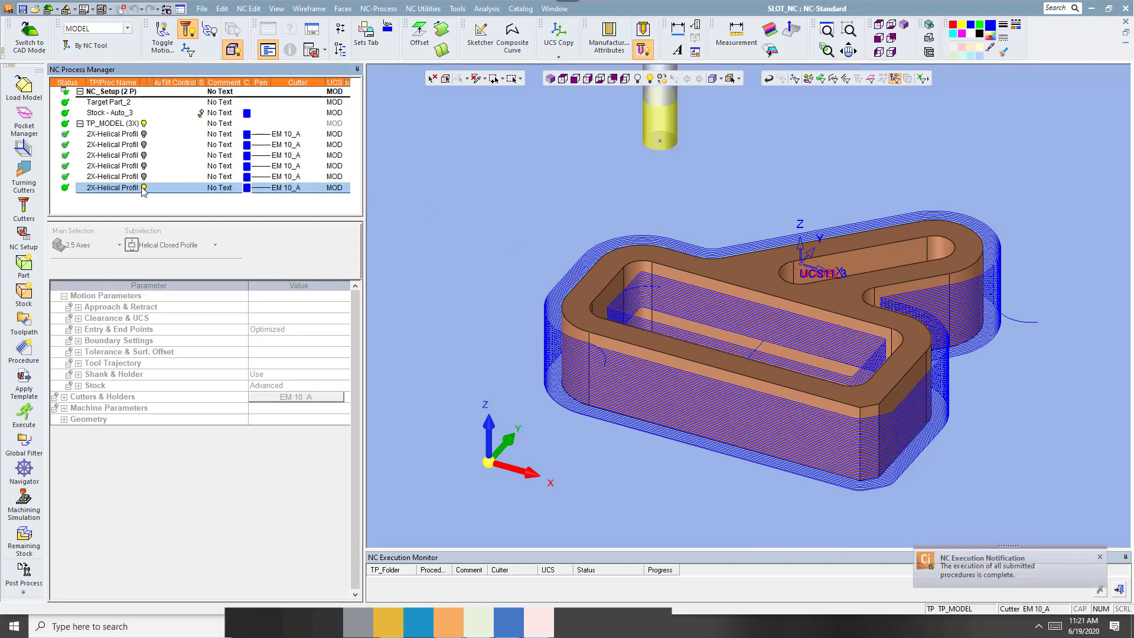
middle_click_drag(461, 186, 459, 218)
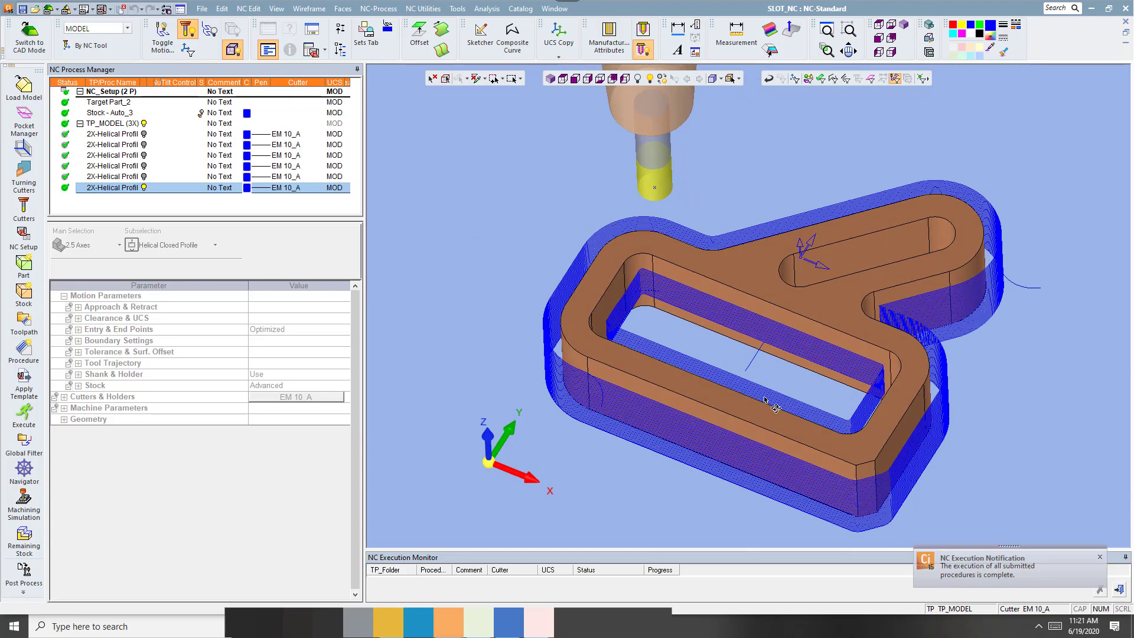
middle_click_drag(751, 367, 773, 363)
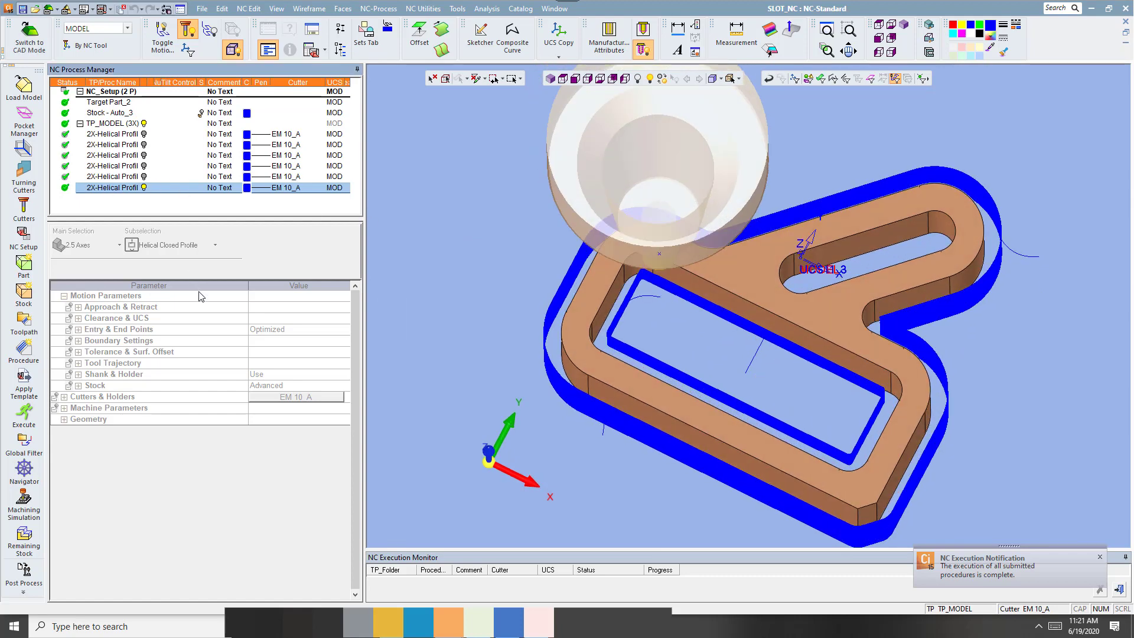
Set approach and retract Arc Radius to 5, then Save & Calculate
double_click(118, 188)
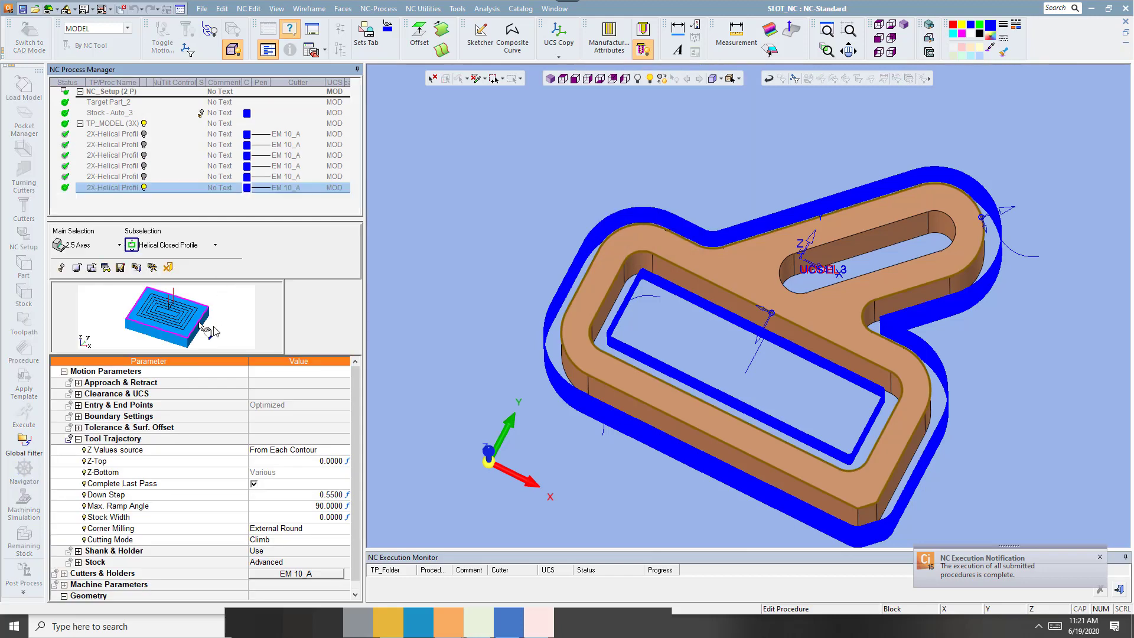
left_click(78, 383)
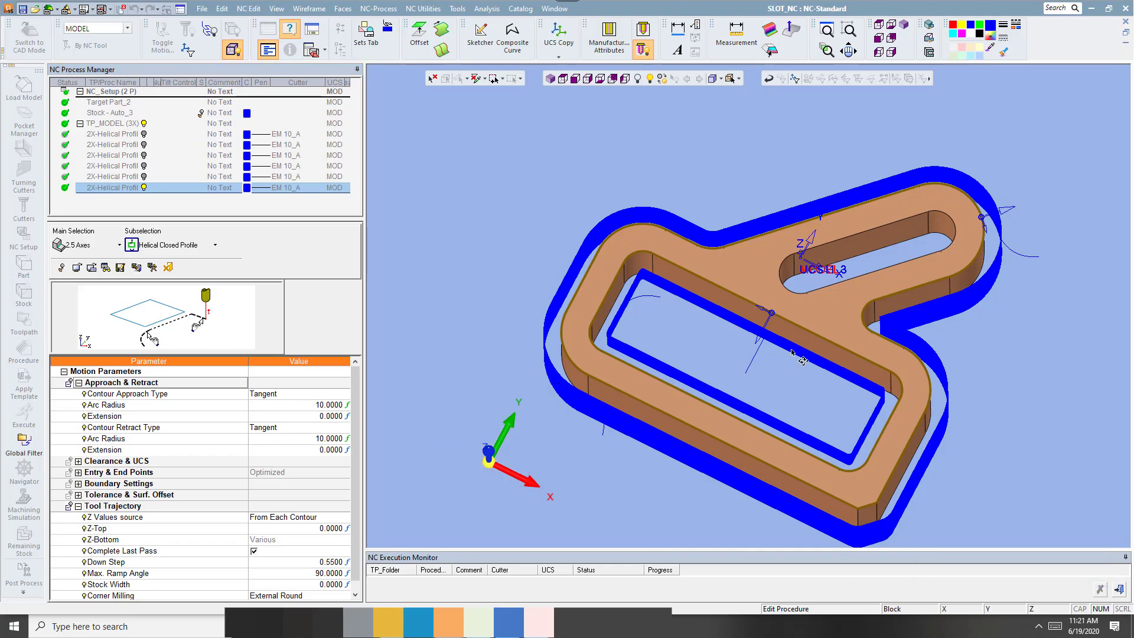
mouse_move(792, 352)
middle_mouse_down()
mouse_move(788, 371)
mouse_move(781, 339)
mouse_move(786, 349)
middle_mouse_up()
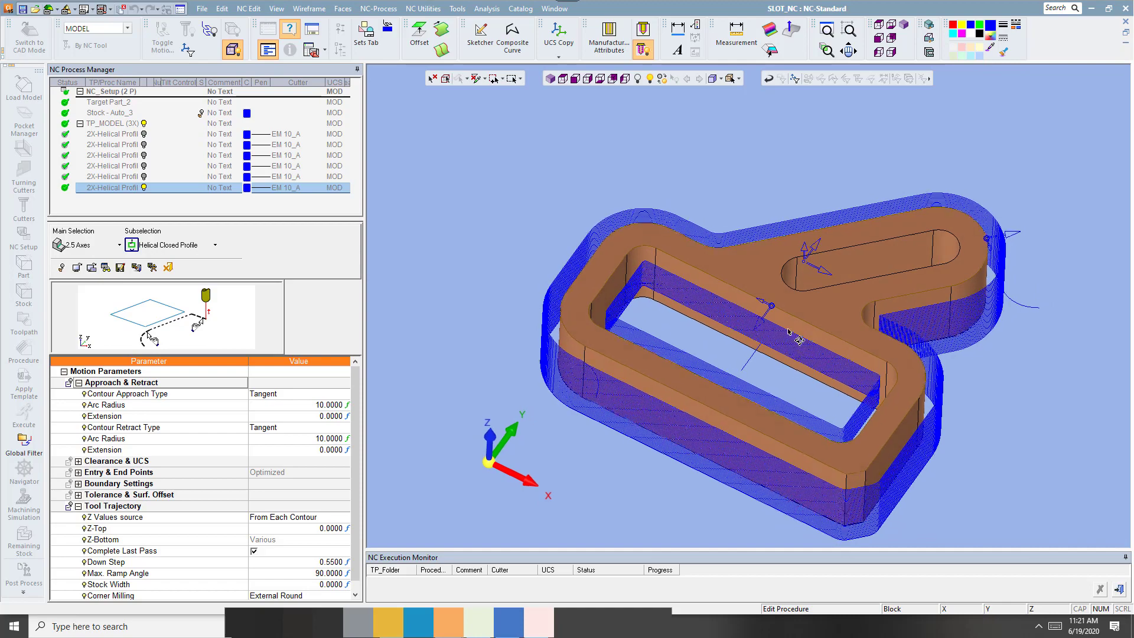
left_click(286, 406)
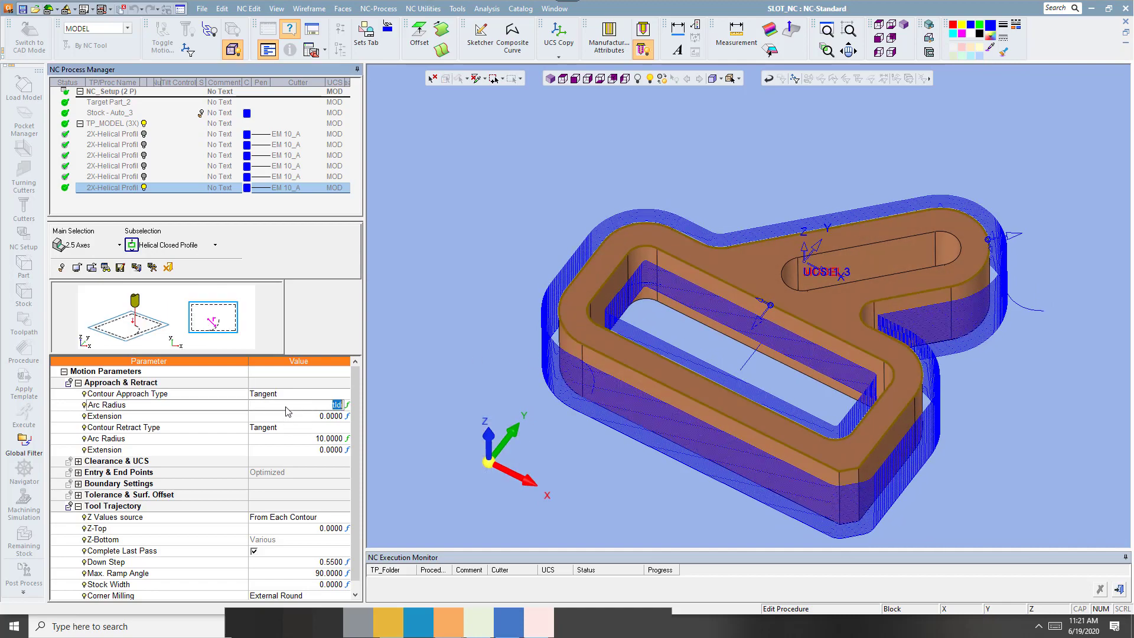
left_click(344, 406)
type("/5")
left_click(337, 438)
type("tldi/")
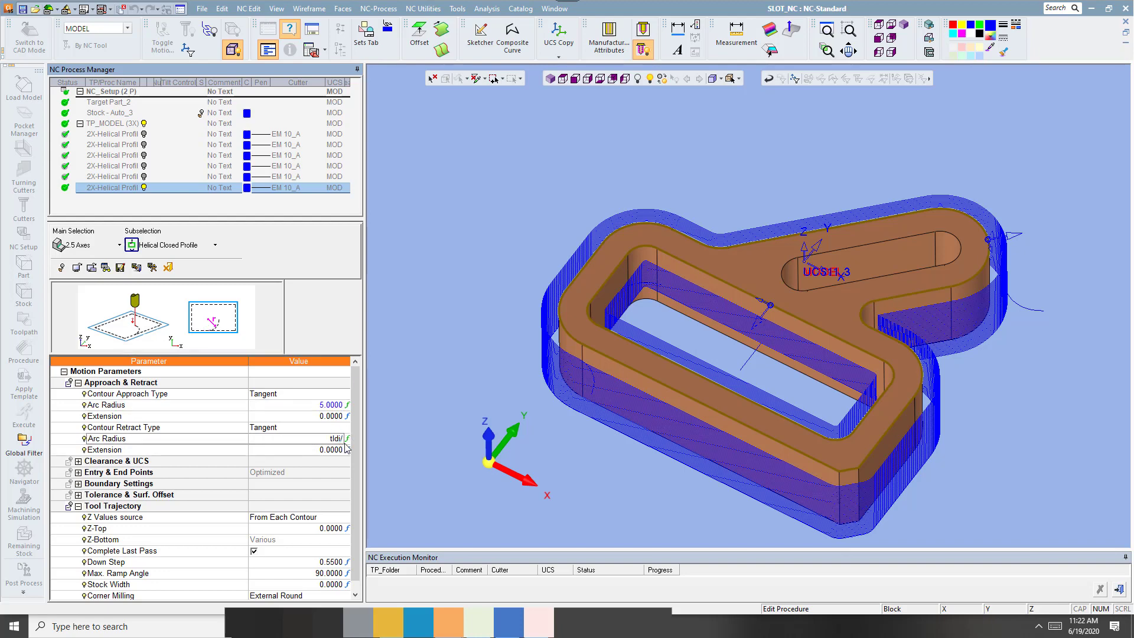
type("5")
key("Return")
right_click(458, 231)
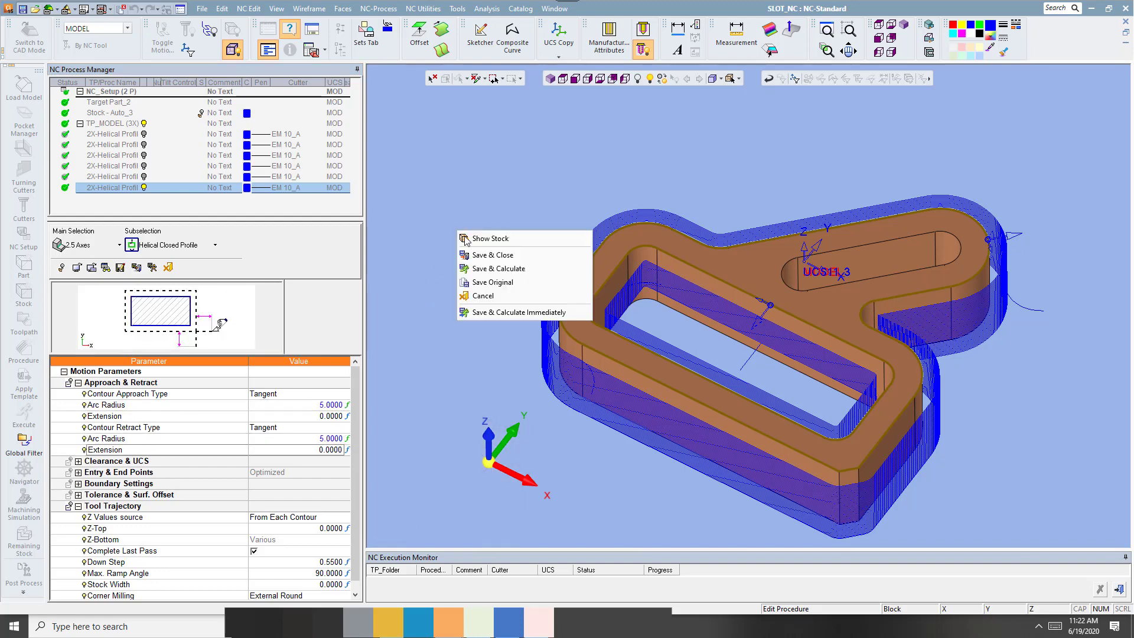
left_click(476, 270)
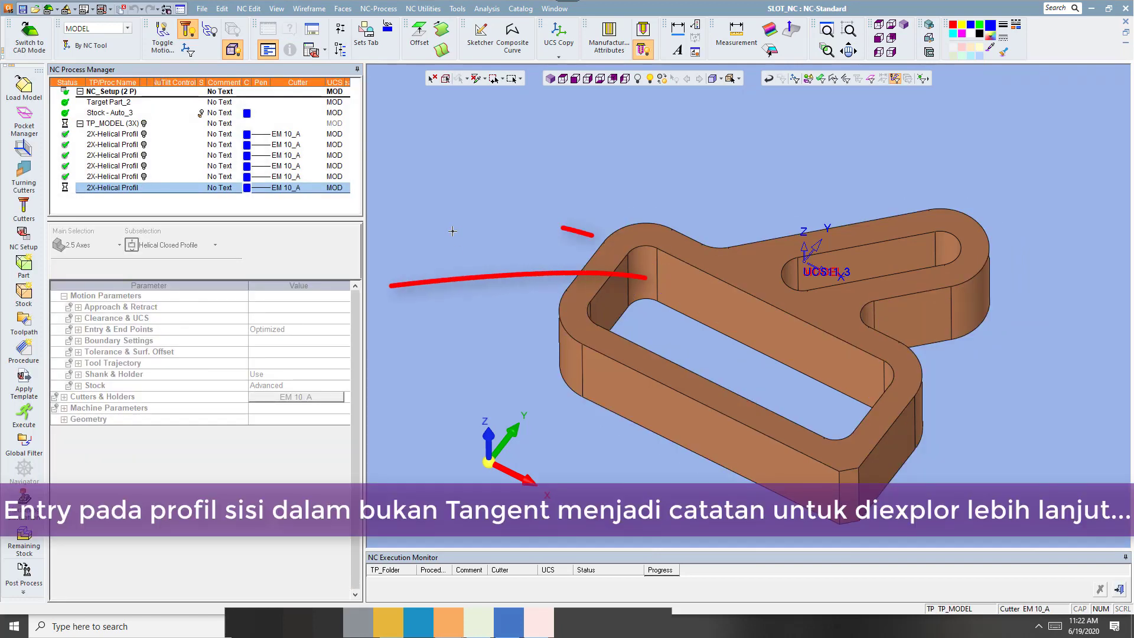
Orbit and zoom around the recalculated toolpath, toggling its display to view the side walls
mouse_move(446, 273)
middle_mouse_down()
mouse_move(445, 242)
mouse_move(450, 254)
middle_mouse_up()
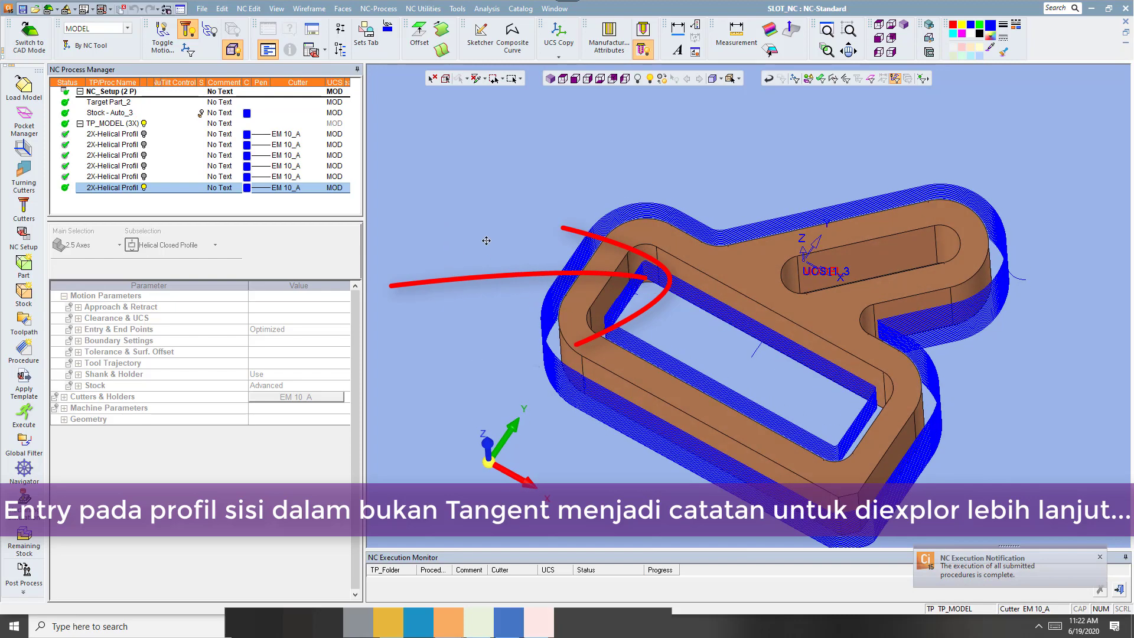
scroll(720, 285, "up", 1)
scroll(720, 285, "up", 1)
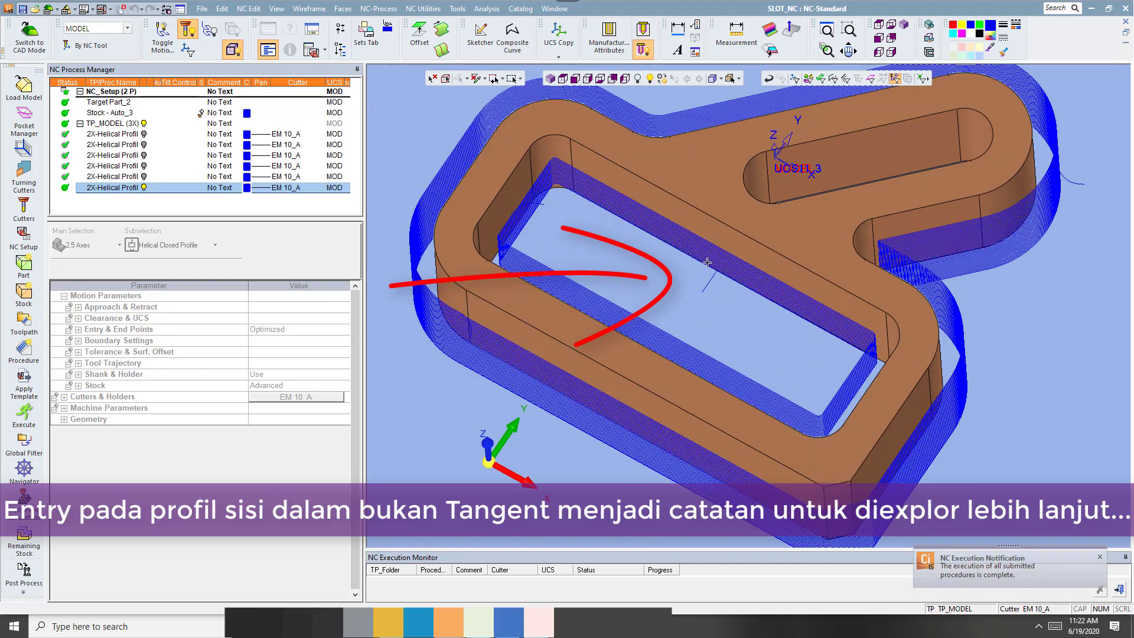
left_click(143, 188)
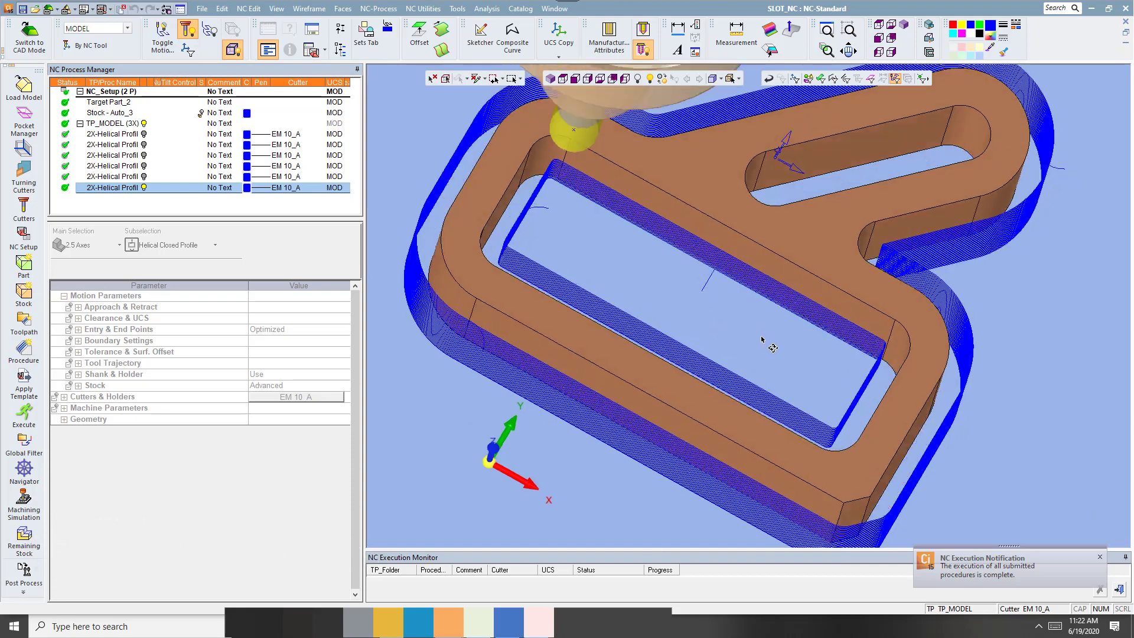
middle_click_drag(713, 310, 743, 290)
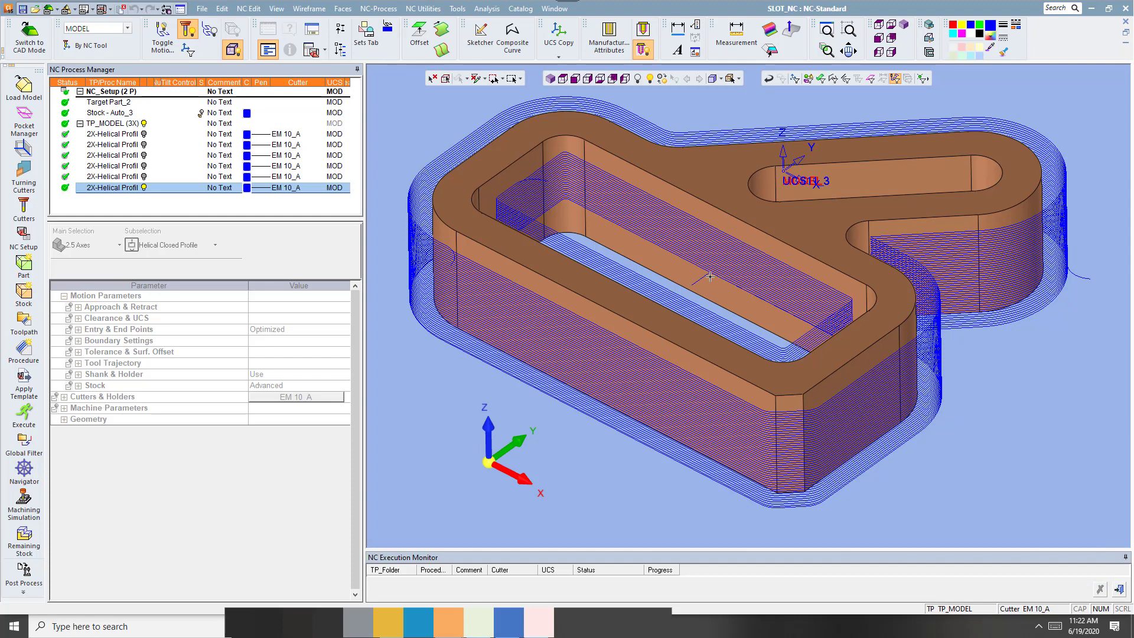
Open the last helical procedure and set the Z values source to General Values
left_click(133, 190)
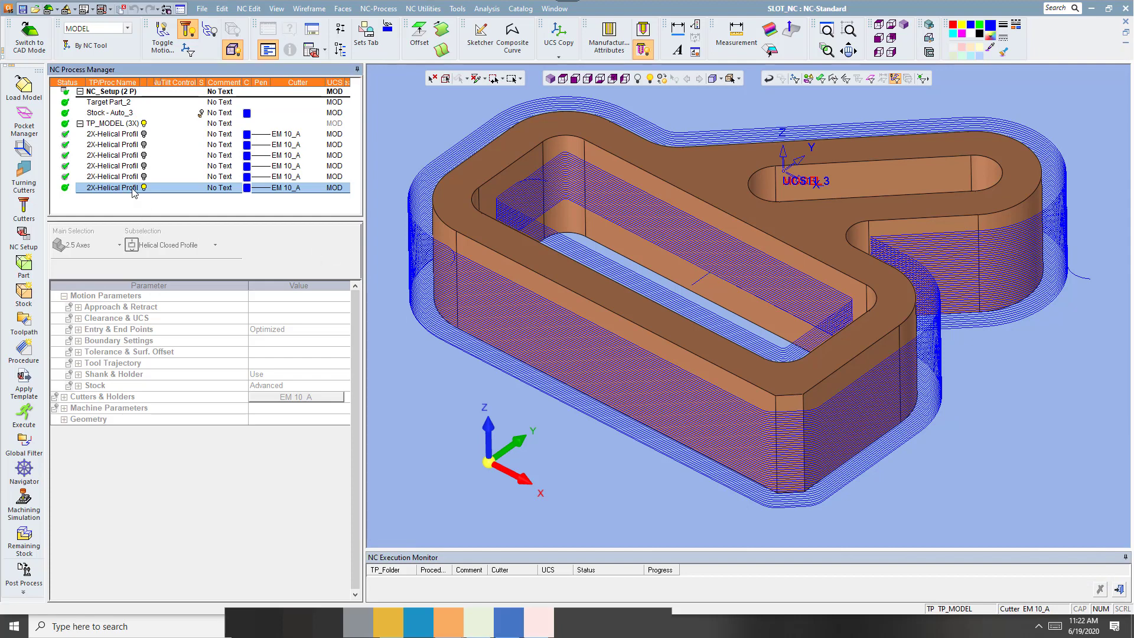
double_click(133, 188)
scroll(322, 468, "down", 3)
scroll(322, 468, "down", 2)
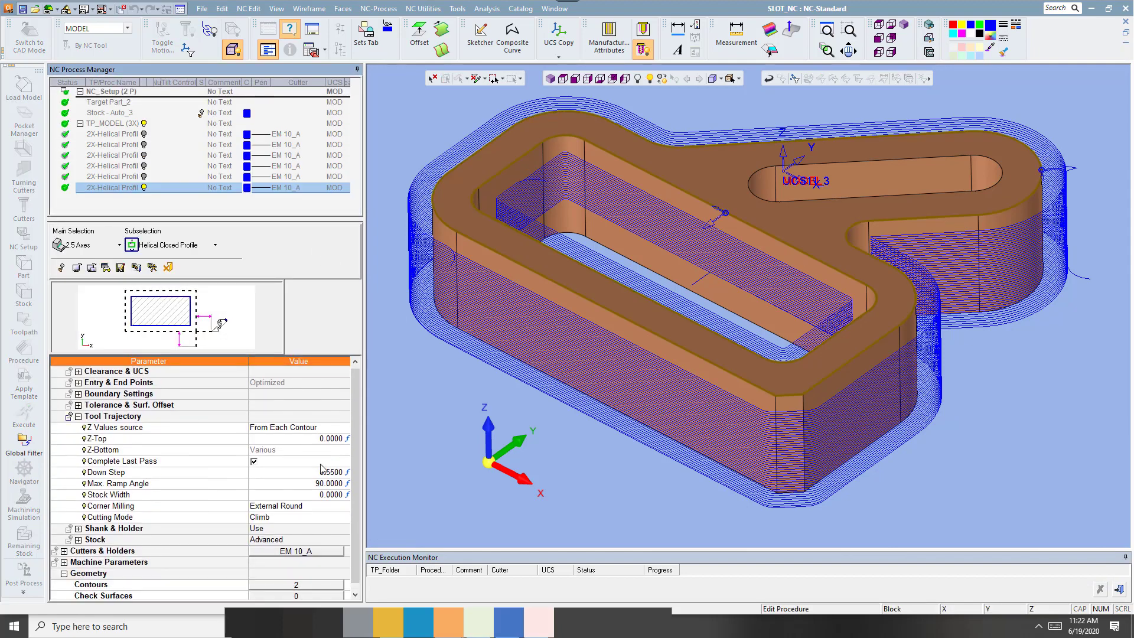
scroll(322, 469, "down", 1)
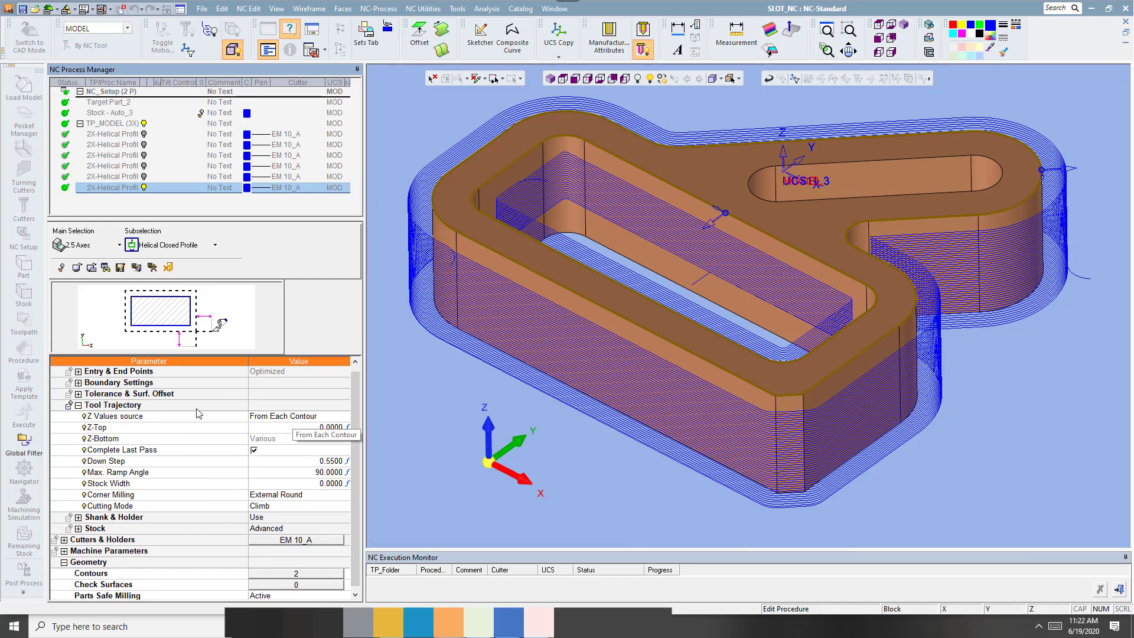
left_click(307, 421)
left_click(314, 437)
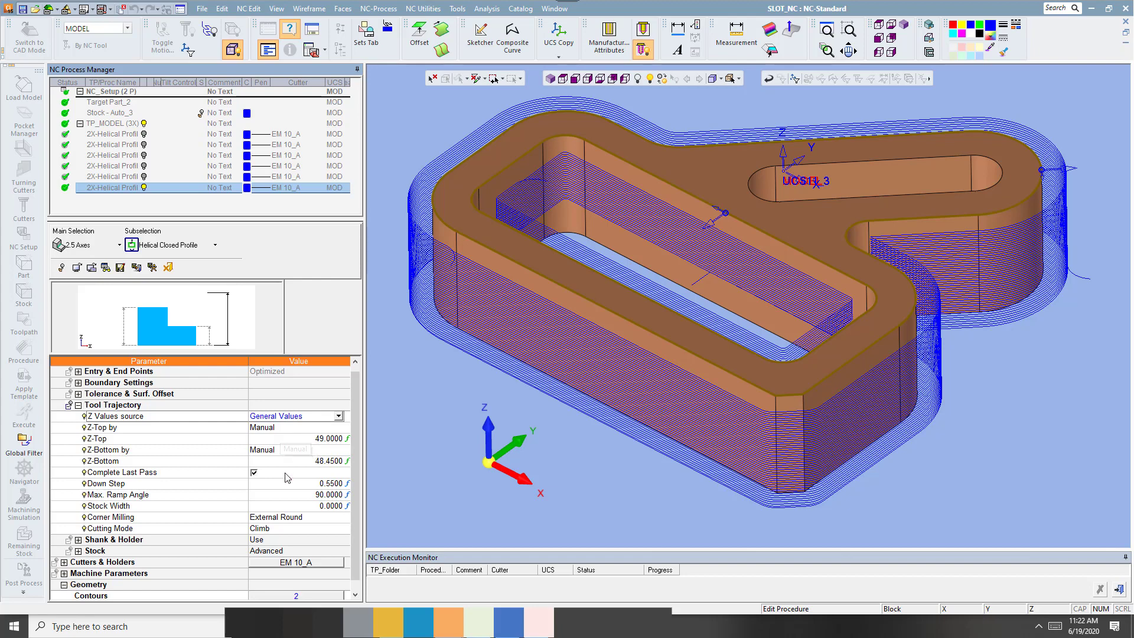
Set Z-Top 0 and Z-Bottom -25, then make Z-Top defined by Entities
left_click(288, 440)
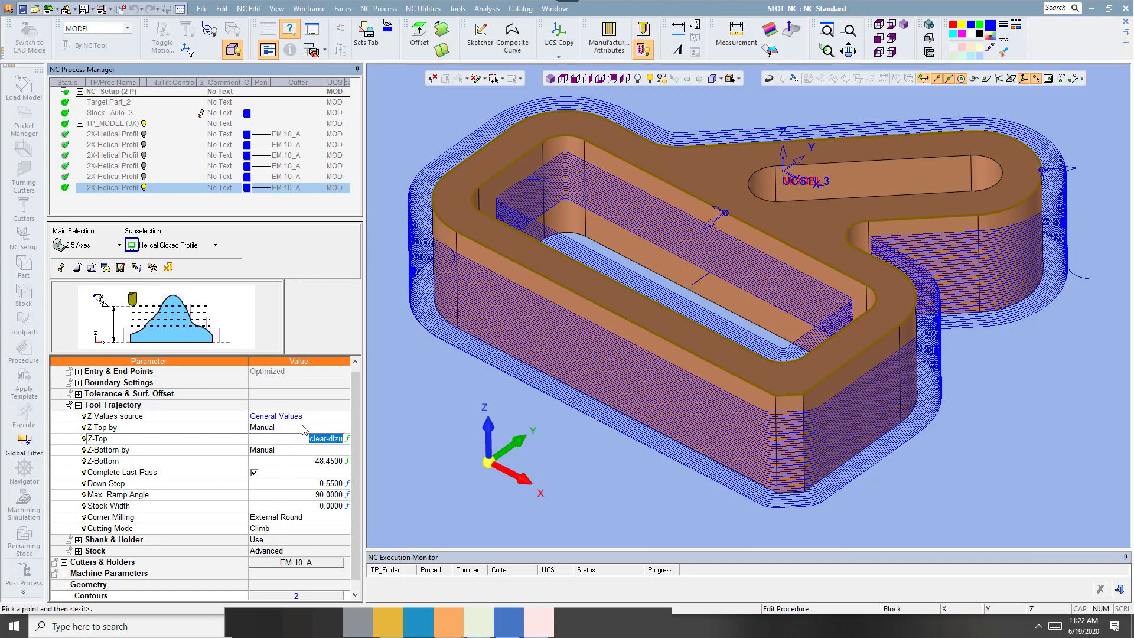
left_click(304, 429)
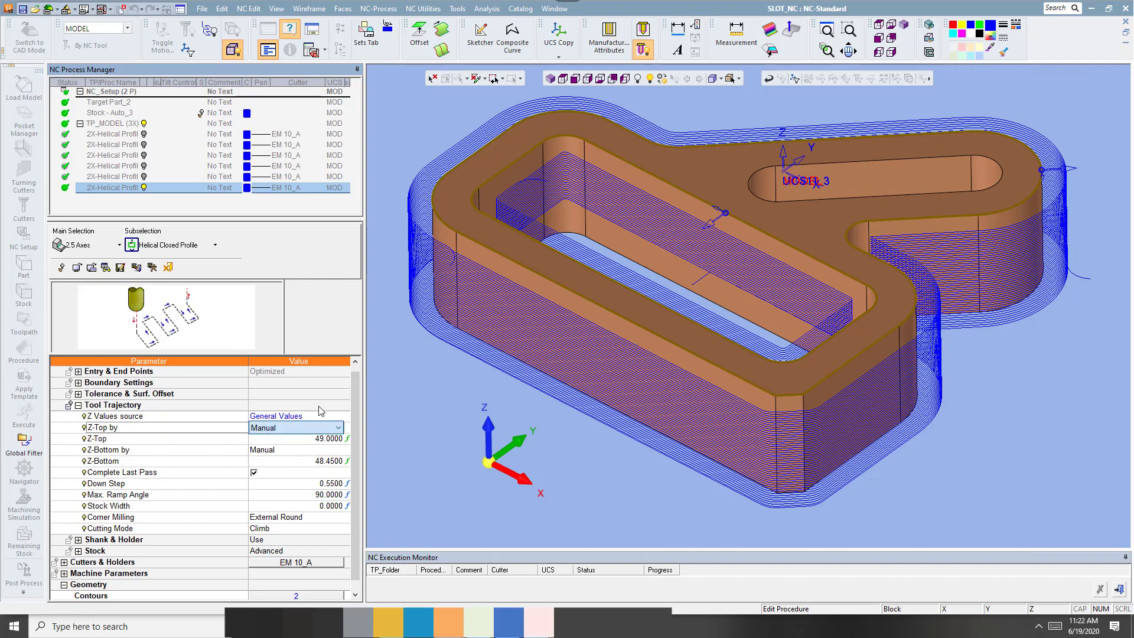
left_click(296, 439)
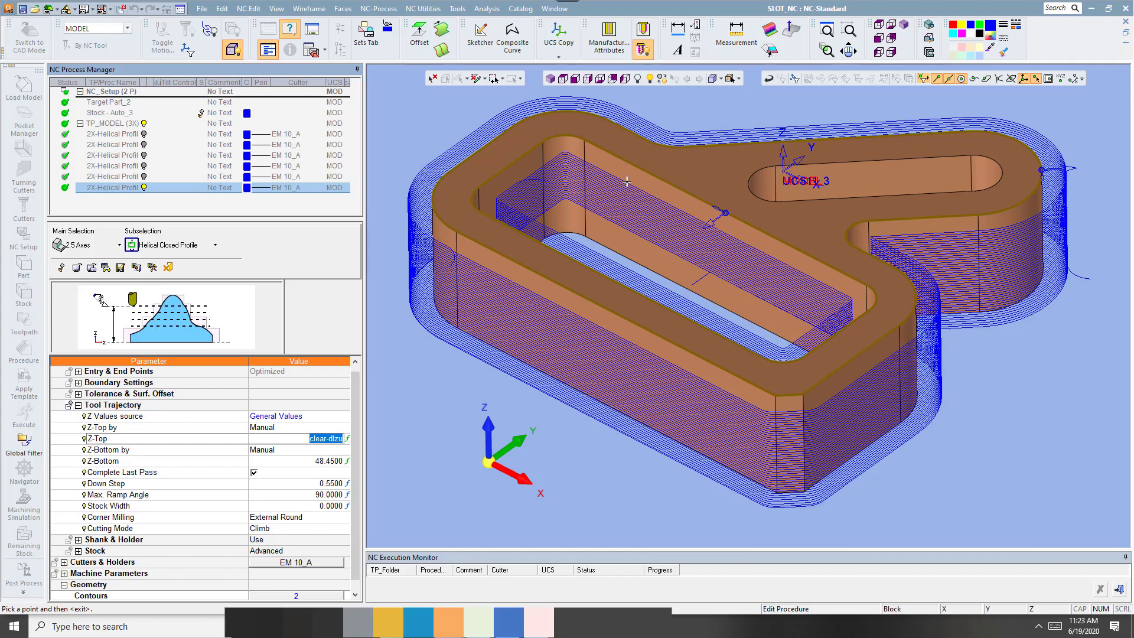
left_click(278, 462)
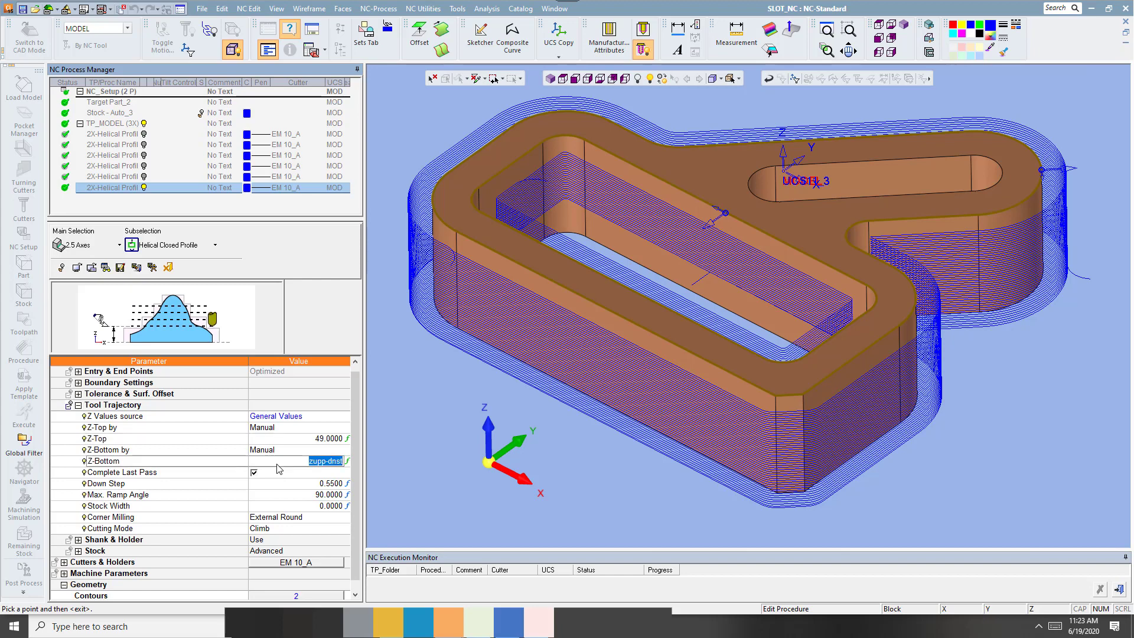
type("0")
key("Return")
left_click(297, 439)
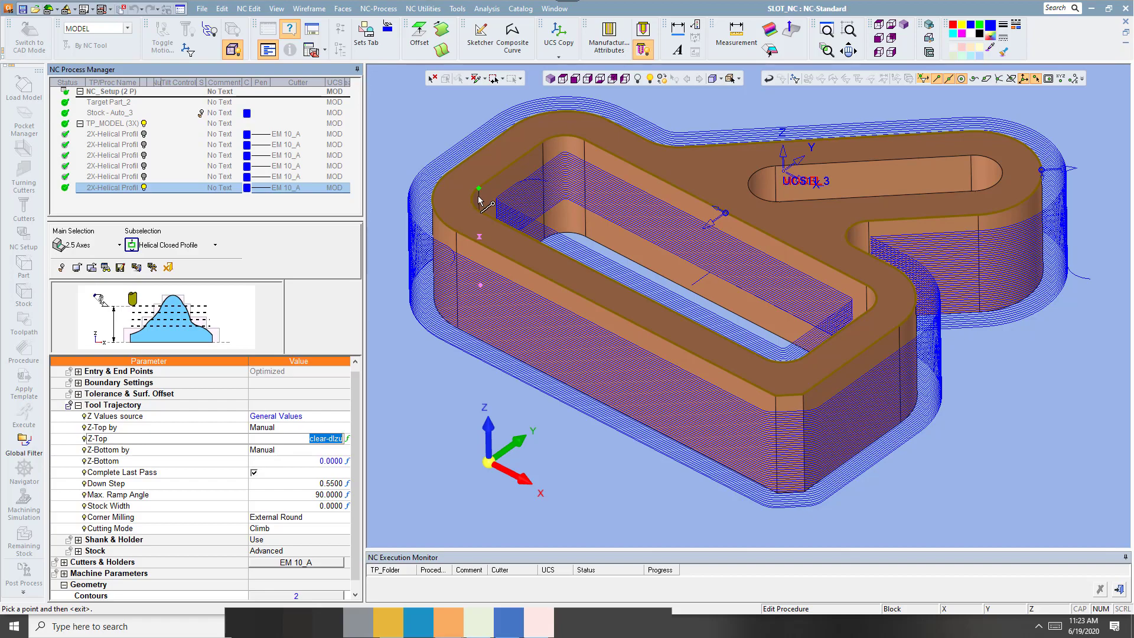
key("Return")
left_click(294, 467)
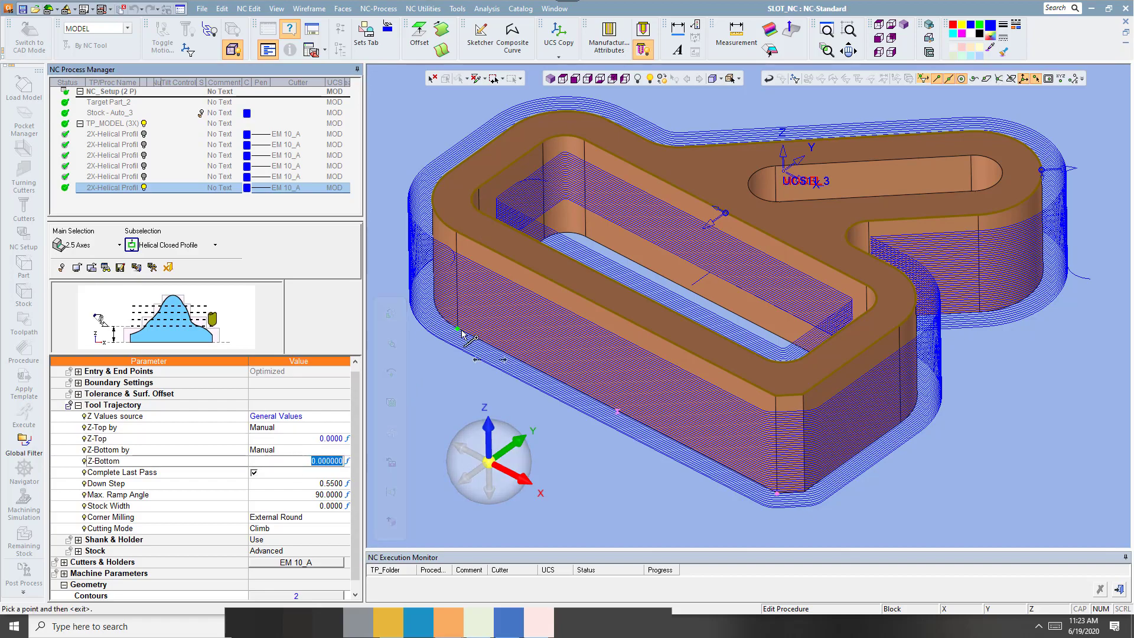
left_click(477, 359)
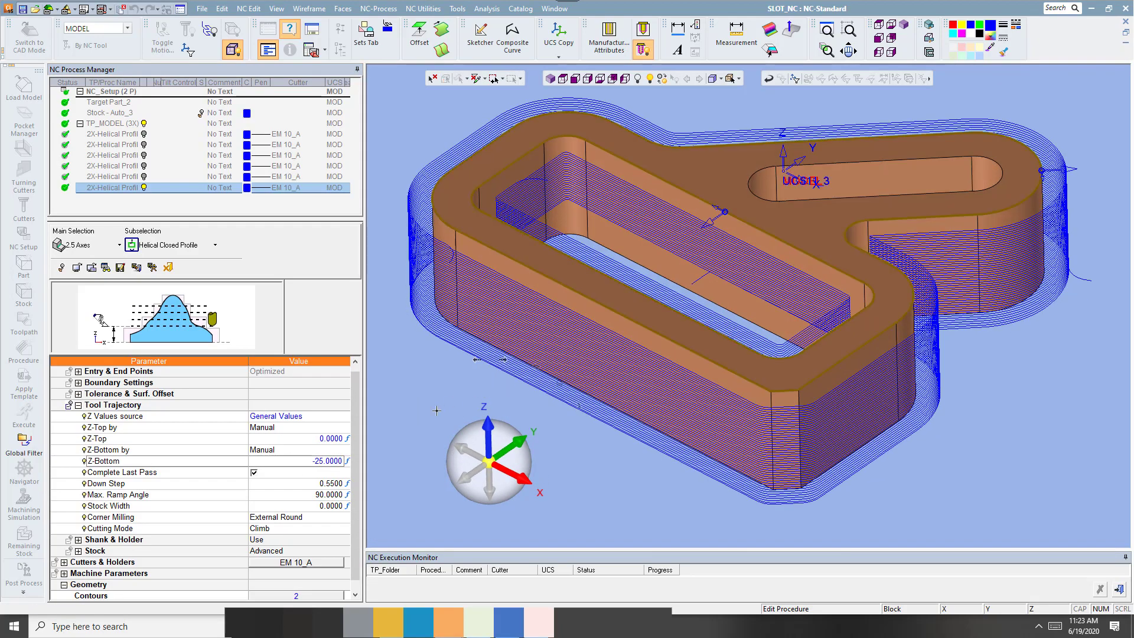
left_click(291, 429)
left_click(292, 449)
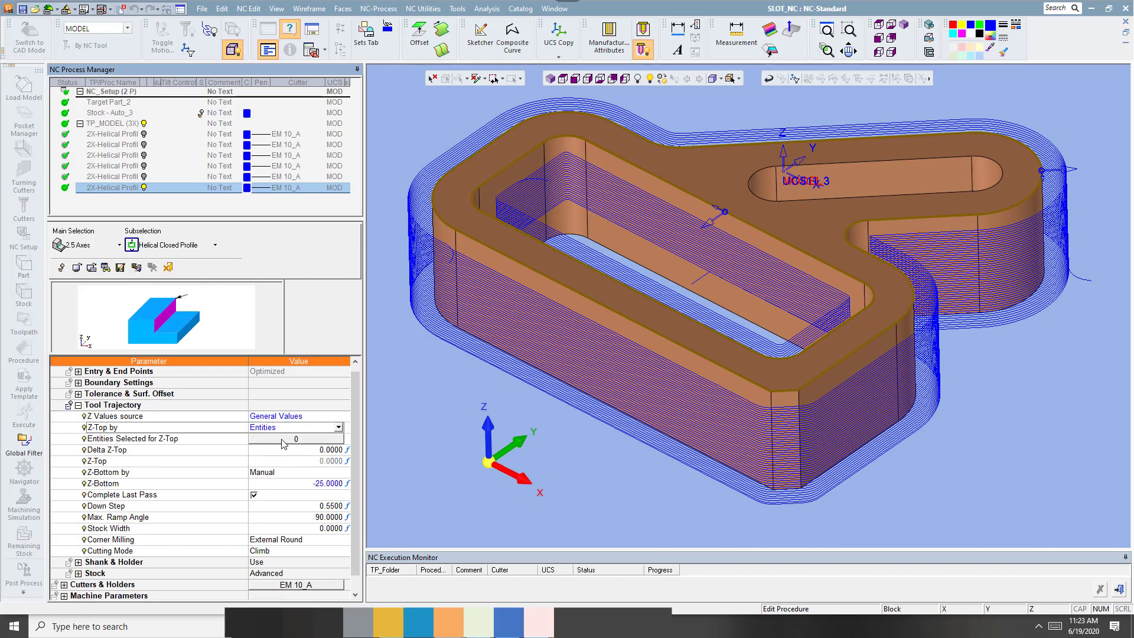
Select all displayed part entities as the Z-Top entities
left_click(283, 439)
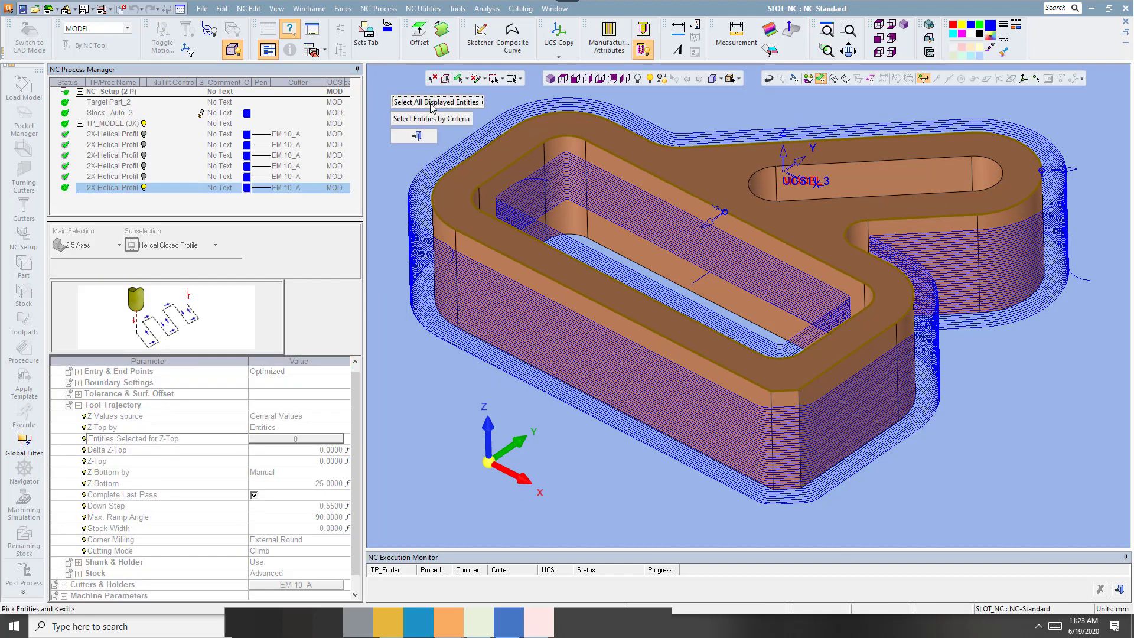
left_click(435, 101)
middle_click(397, 156)
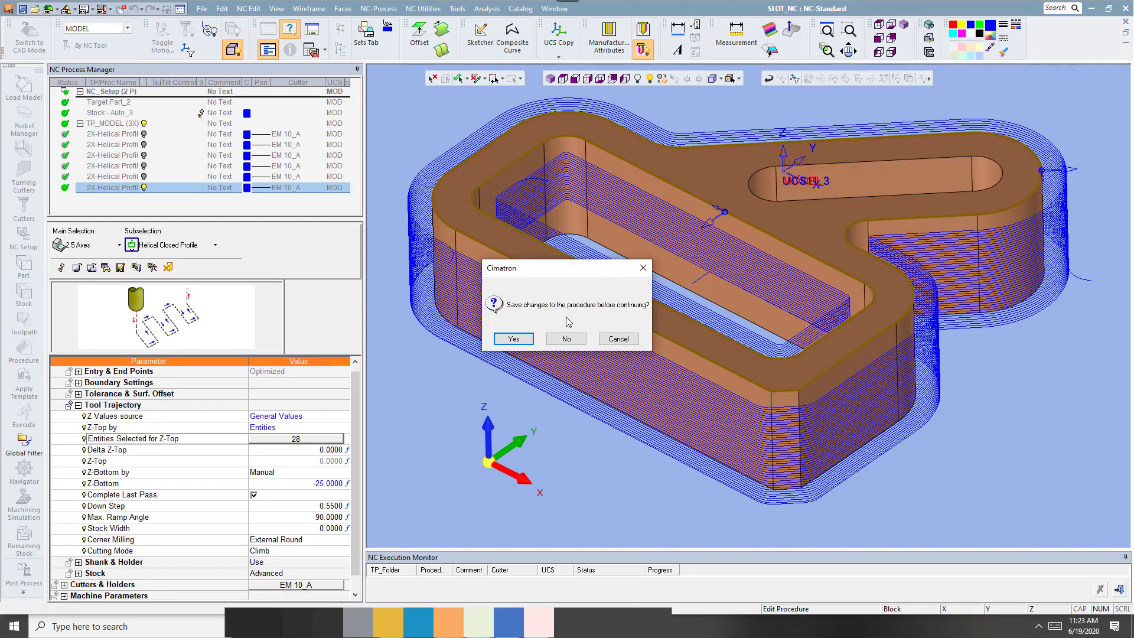
left_click(626, 341)
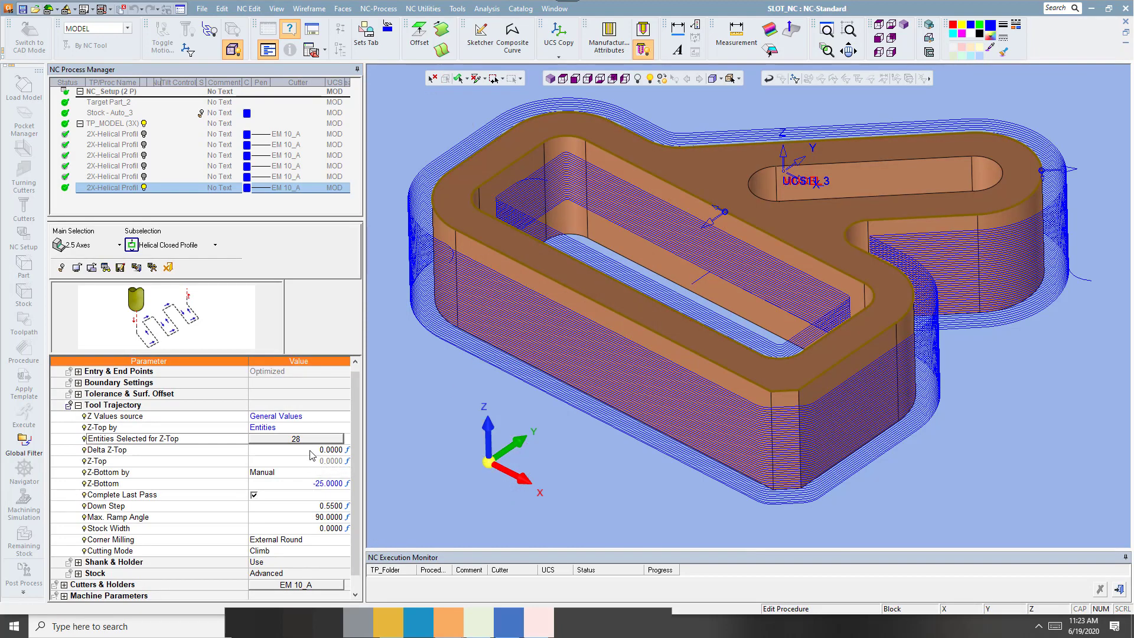
Set Z-Bottom by Entities and select all 28 displayed entities for it
left_click(292, 473)
left_click(278, 494)
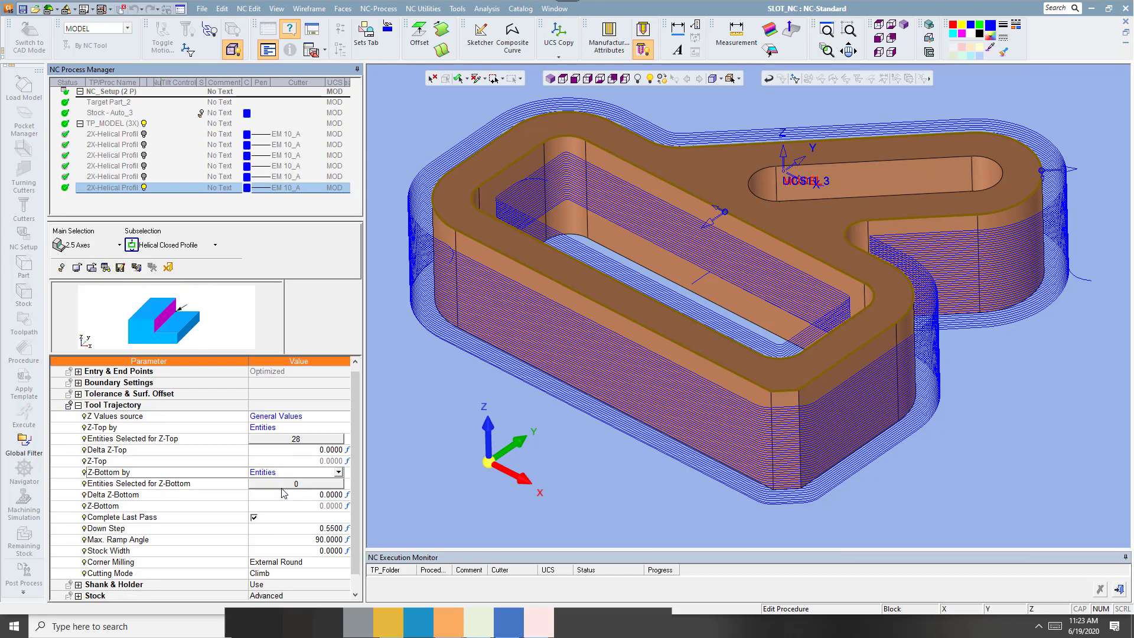
left_click(295, 483)
left_click(426, 102)
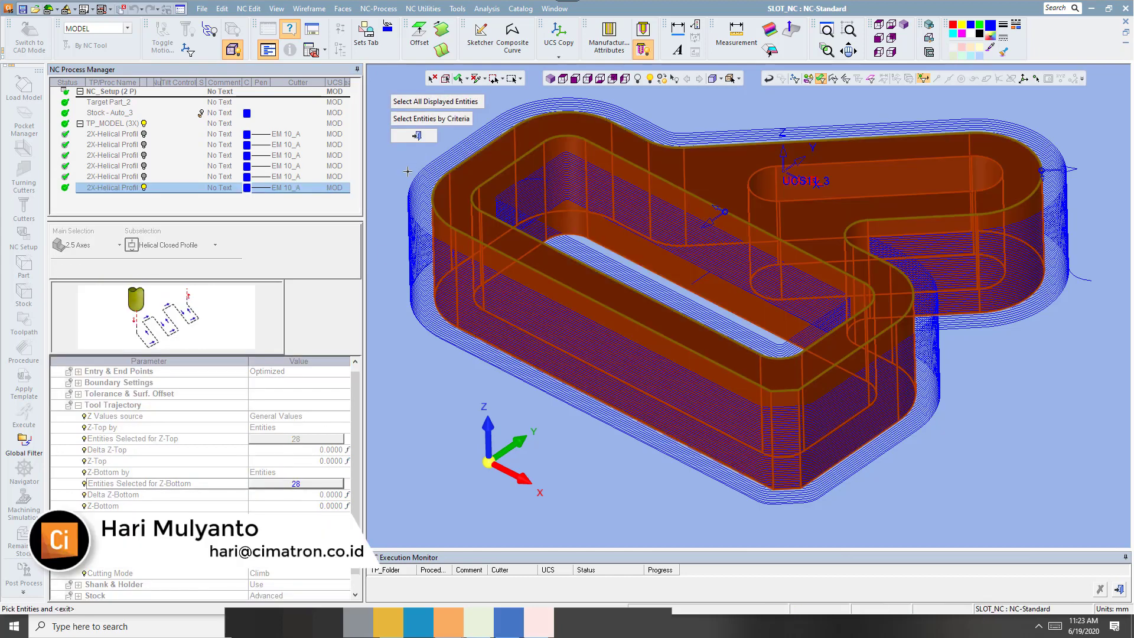
middle_click(407, 172)
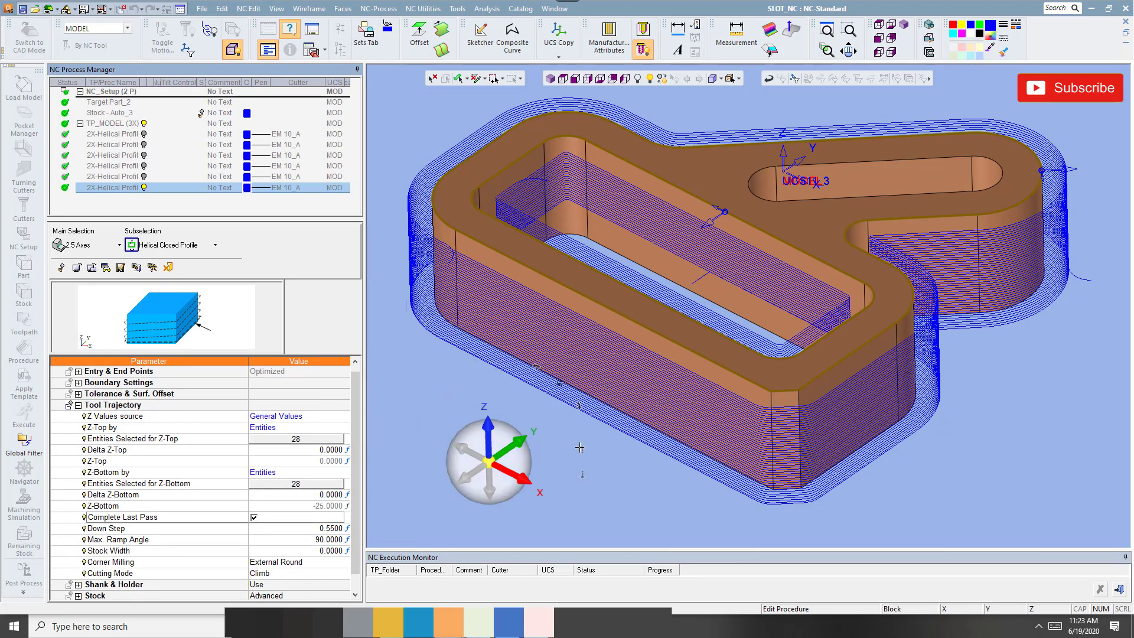
Orbit the part to an edge-on view to check it
scroll(786, 520, "up", 3)
scroll(727, 508, "down", 3)
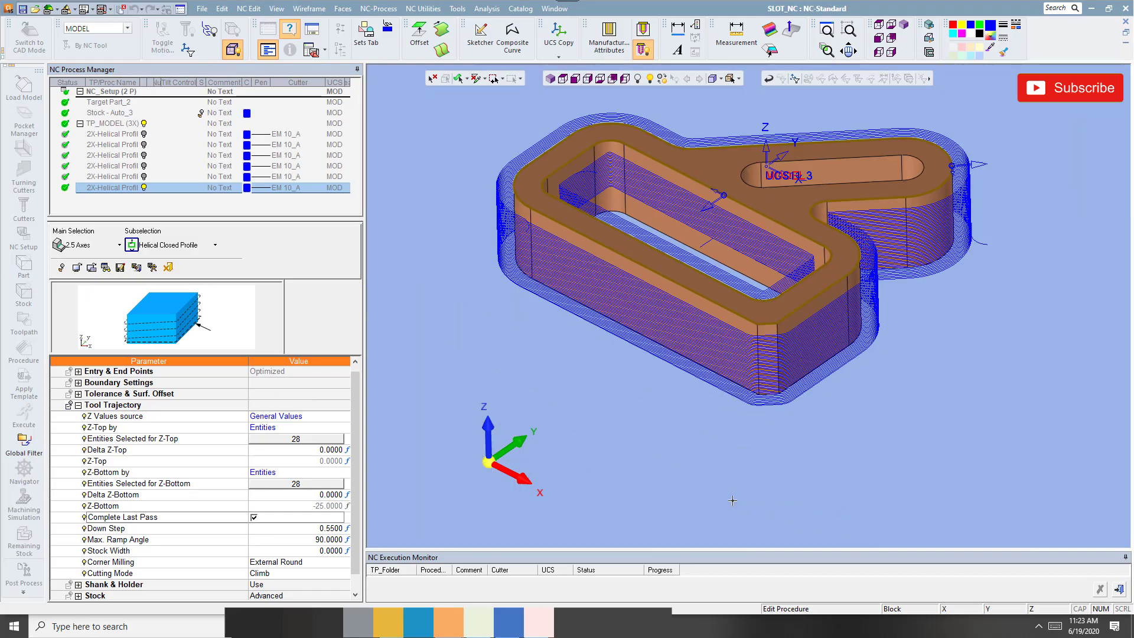
mouse_move(711, 475)
middle_mouse_down()
mouse_move(759, 455)
mouse_move(820, 495)
mouse_move(728, 488)
middle_mouse_up()
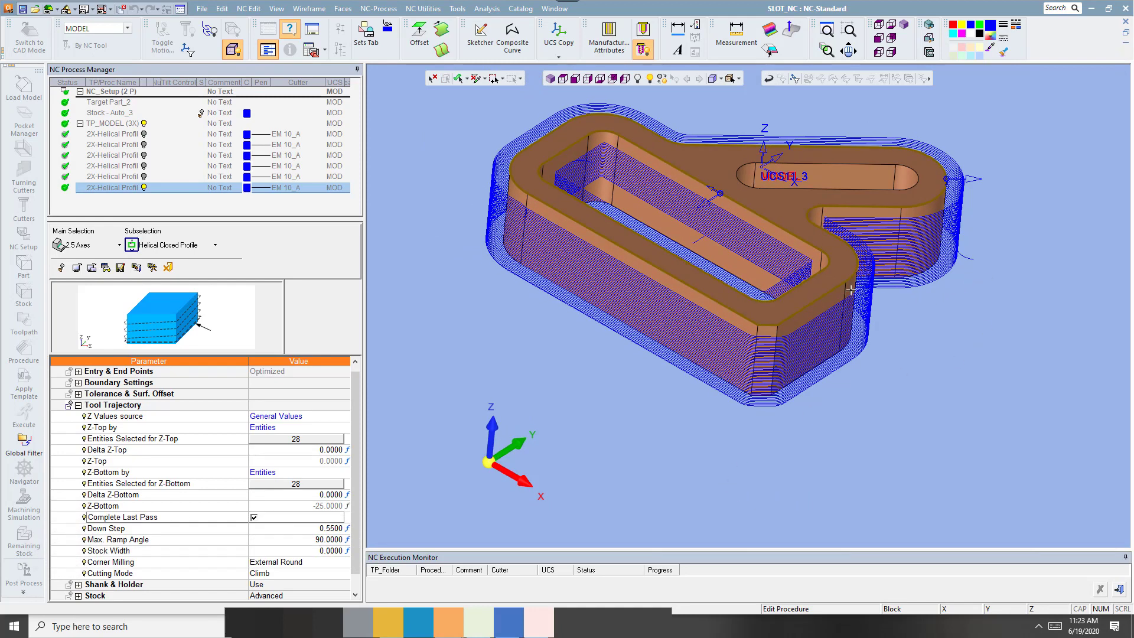
left_click(489, 460)
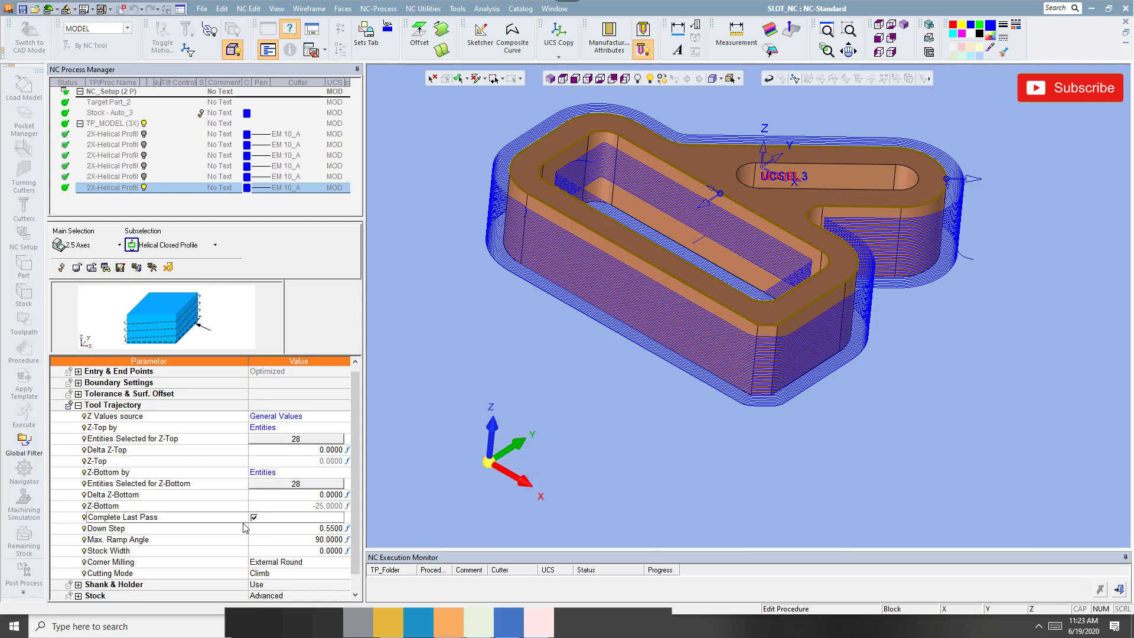
scroll(245, 527, "down", 1)
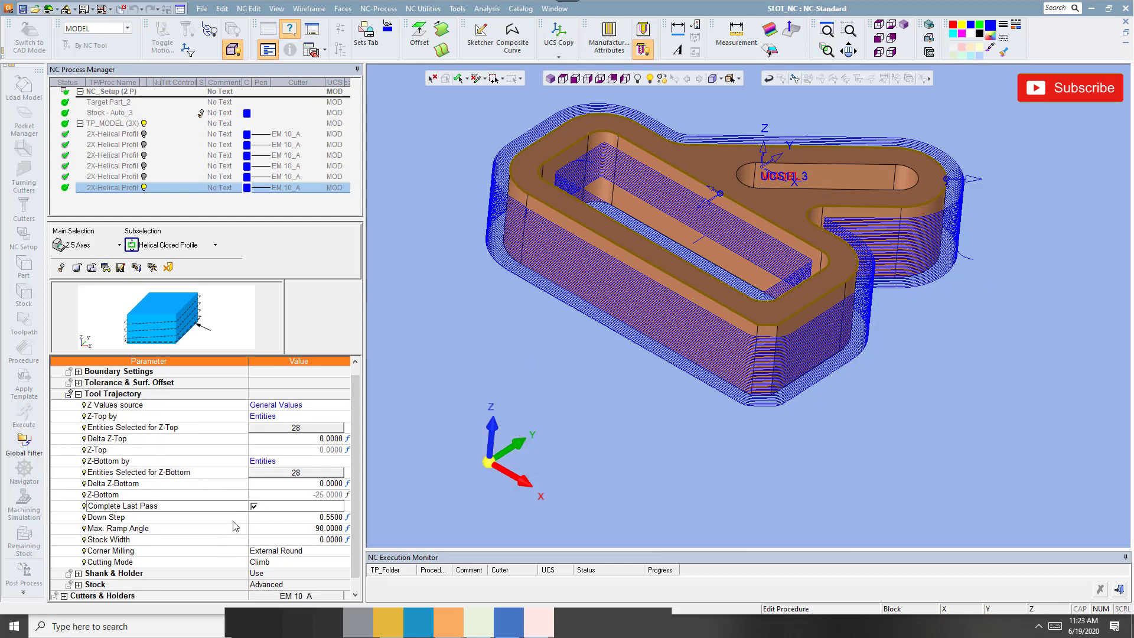
Review Down Step and Max. Ramp Angle, keeping Cutter Compensation at Yes-Tip Location
left_click(199, 518)
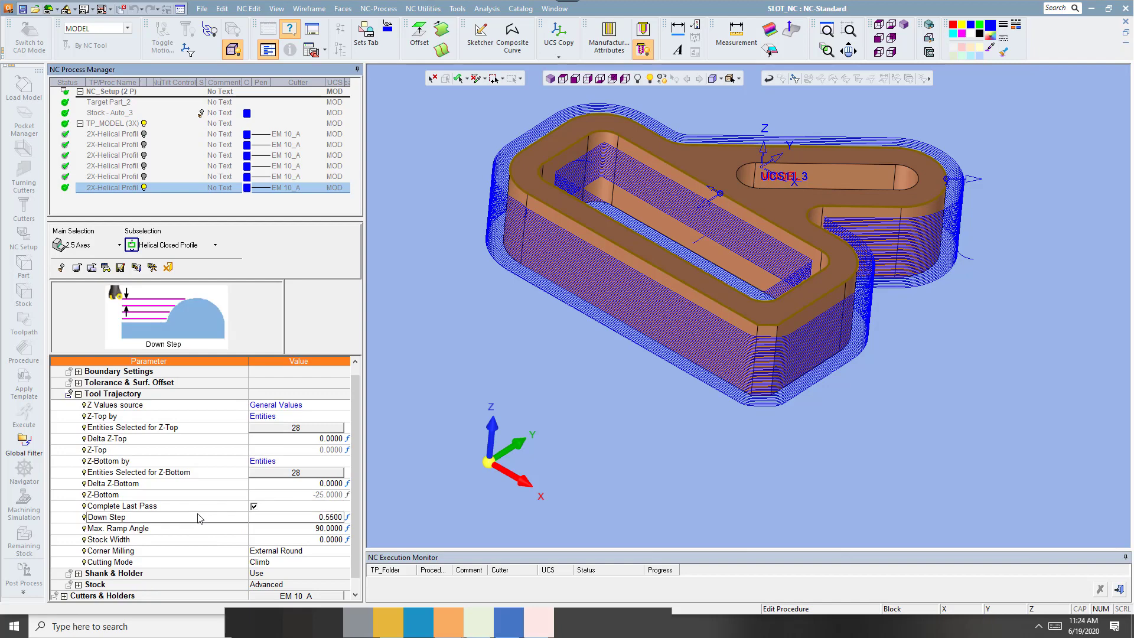
left_click(190, 529)
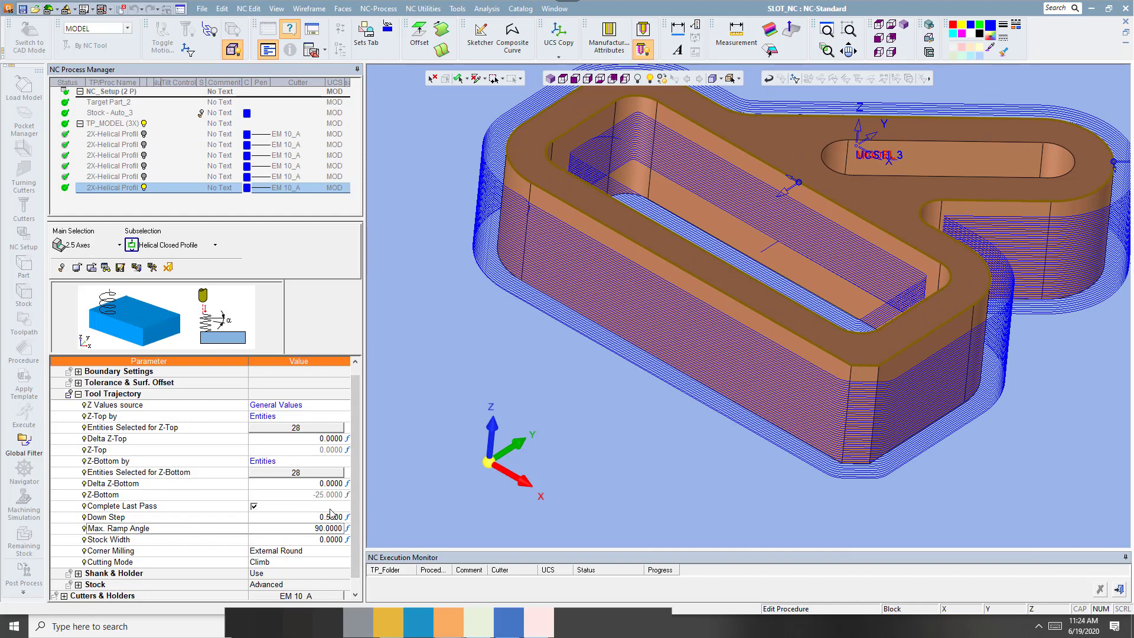
scroll(348, 555, "down", 2)
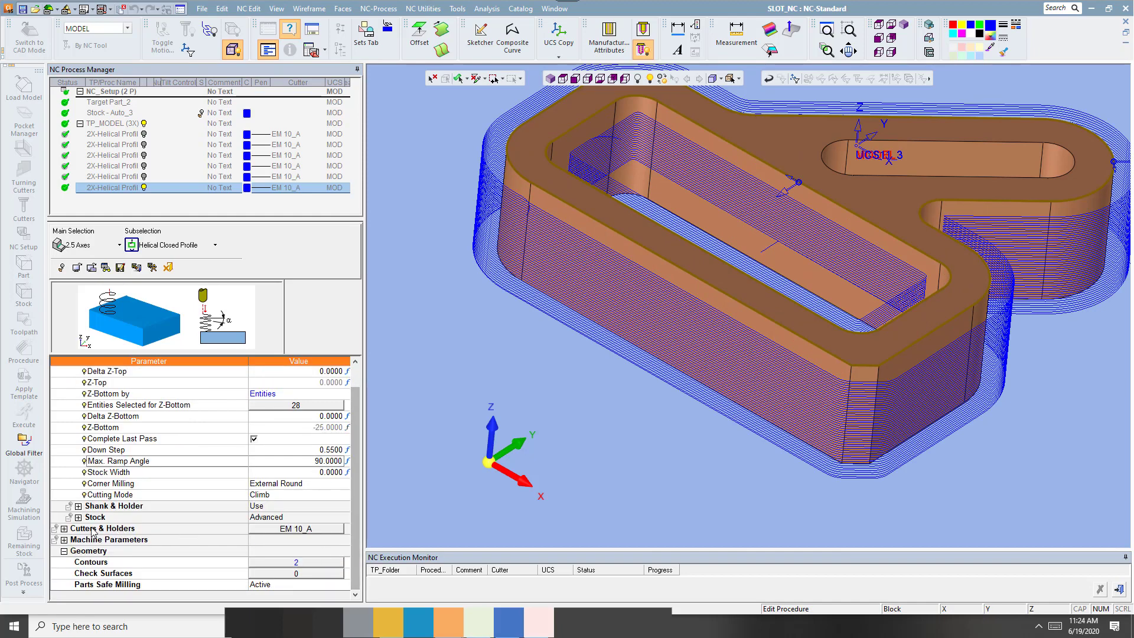
left_click(65, 539)
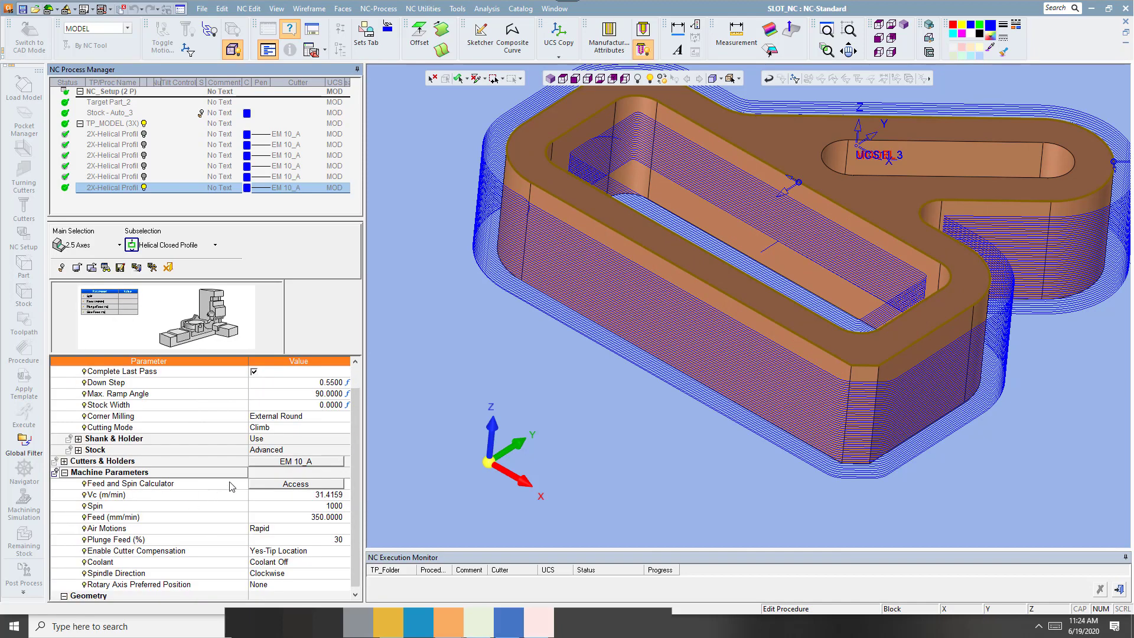
scroll(231, 486, "down", 1)
left_click(136, 541)
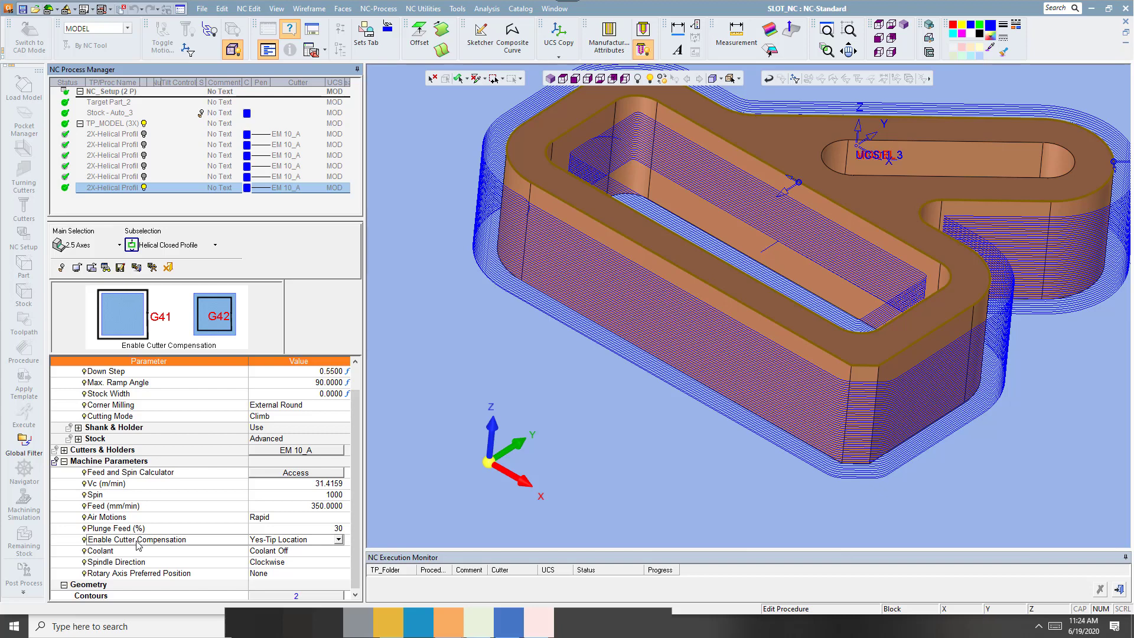
left_click(313, 541)
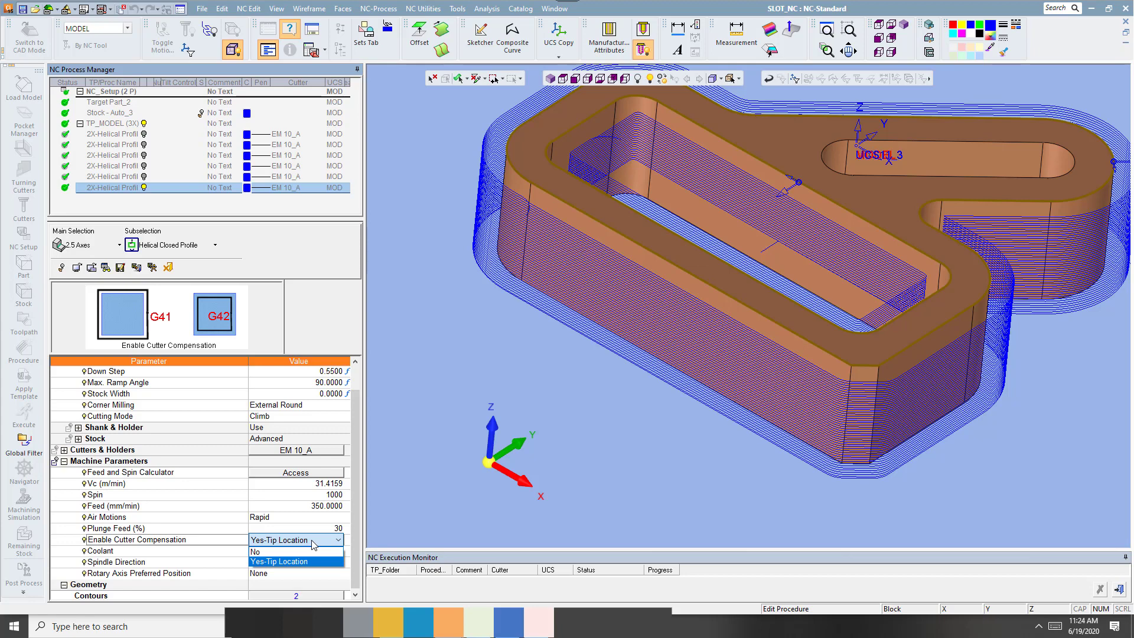
left_click(214, 530)
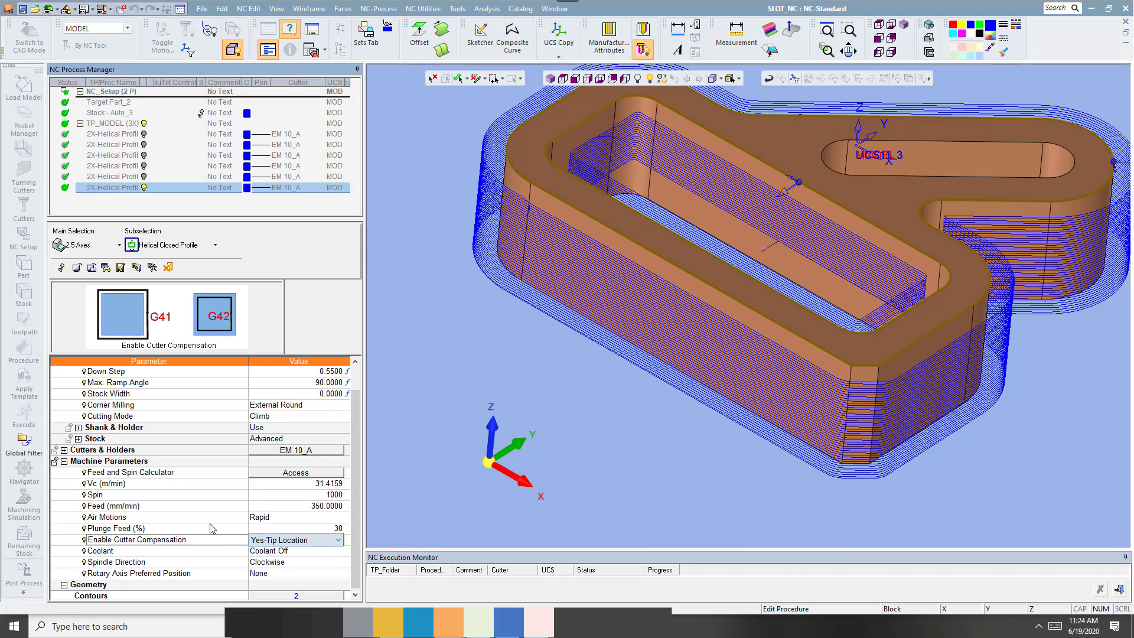
right_click(489, 274)
Execute the procedure, fit the view, then orbit and pan to inspect the new toolpath
left_click(508, 312)
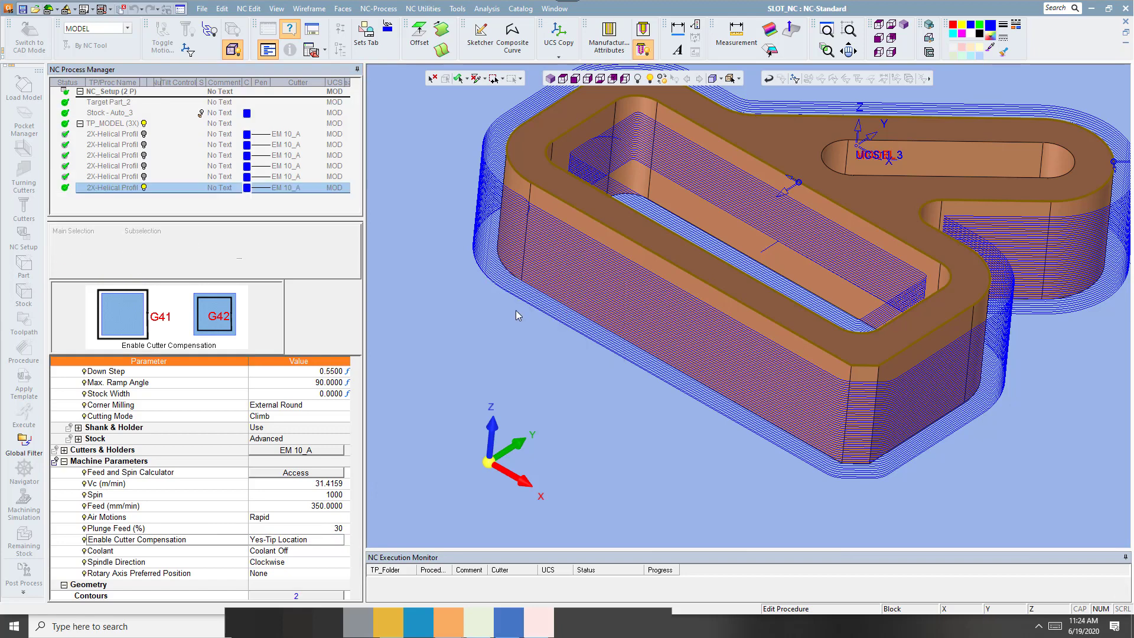
left_click(551, 81)
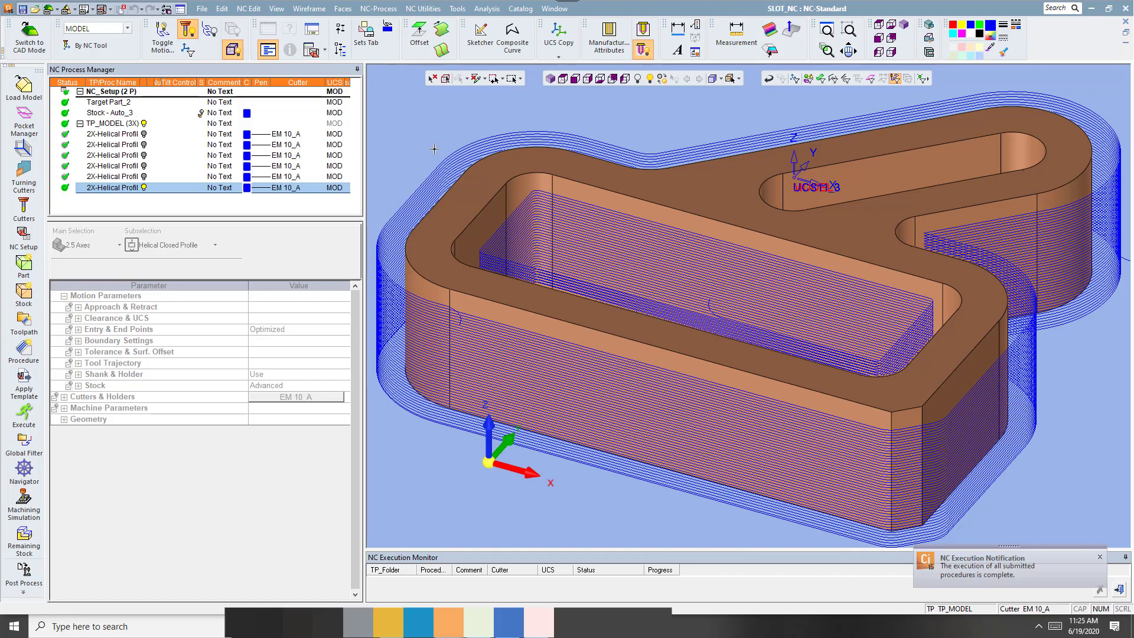
middle_click_drag(463, 143, 452, 197)
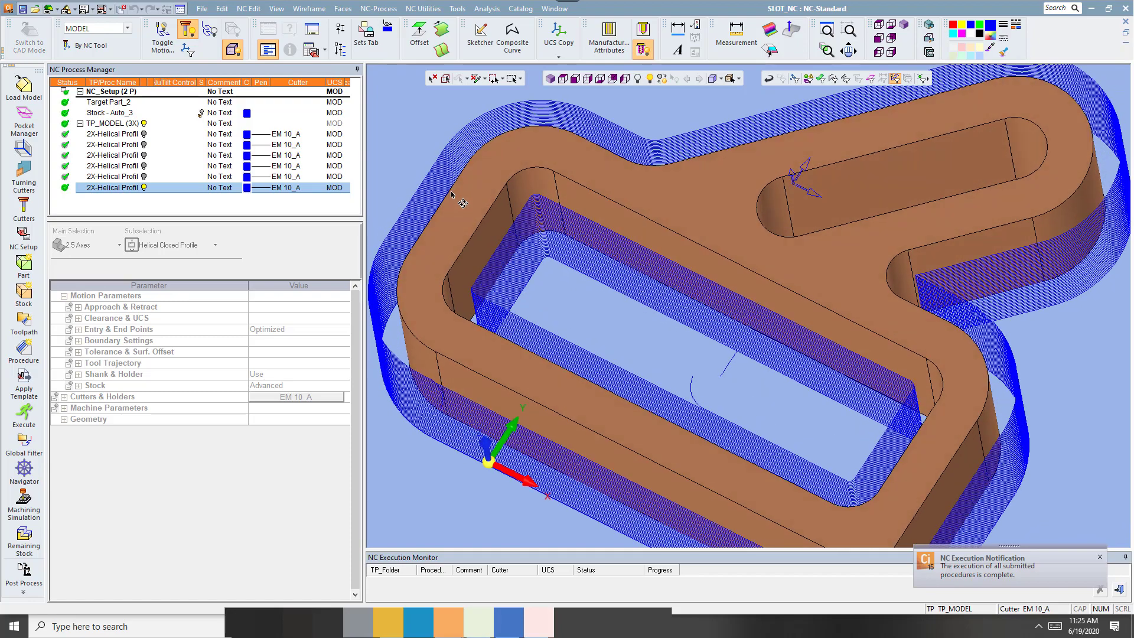
middle_click_drag(644, 321, 657, 274, "ctrl")
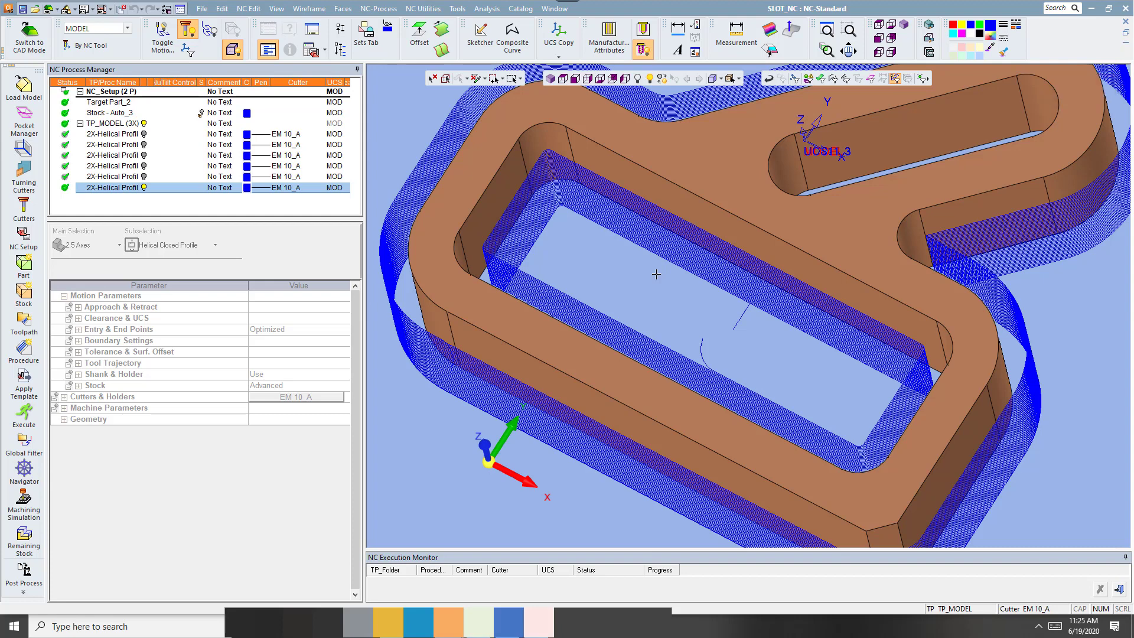
scroll(656, 274, "down", 3)
middle_click_drag(662, 301, 673, 288)
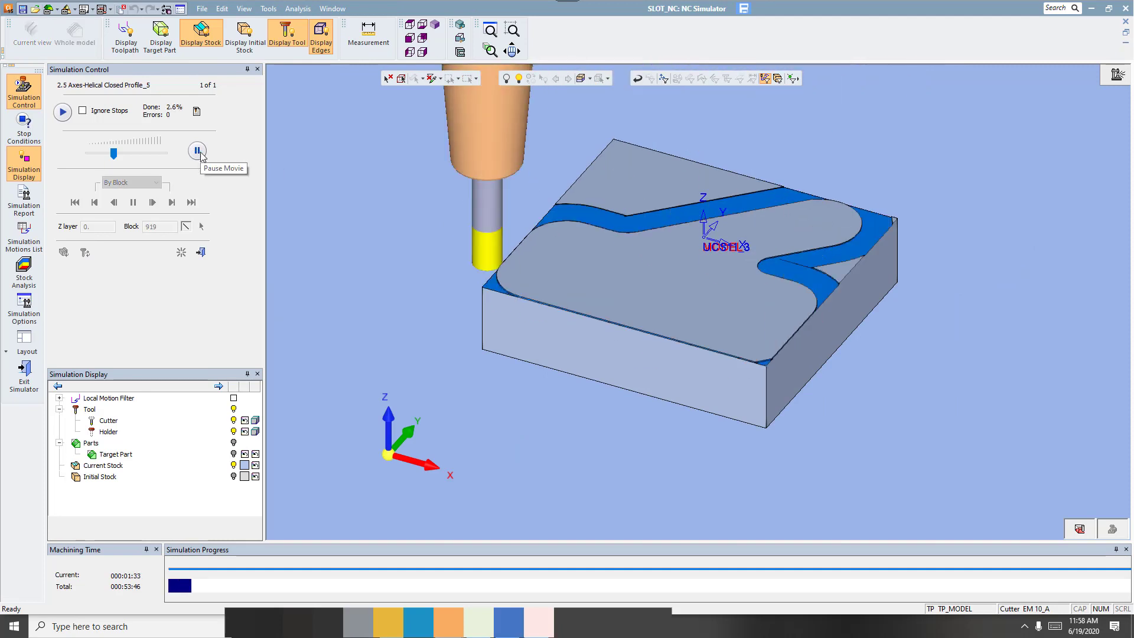
Slow the simulation, toggle toolpath display, and continue past the collision stop to 100%
left_click_drag(113, 154, 106, 154)
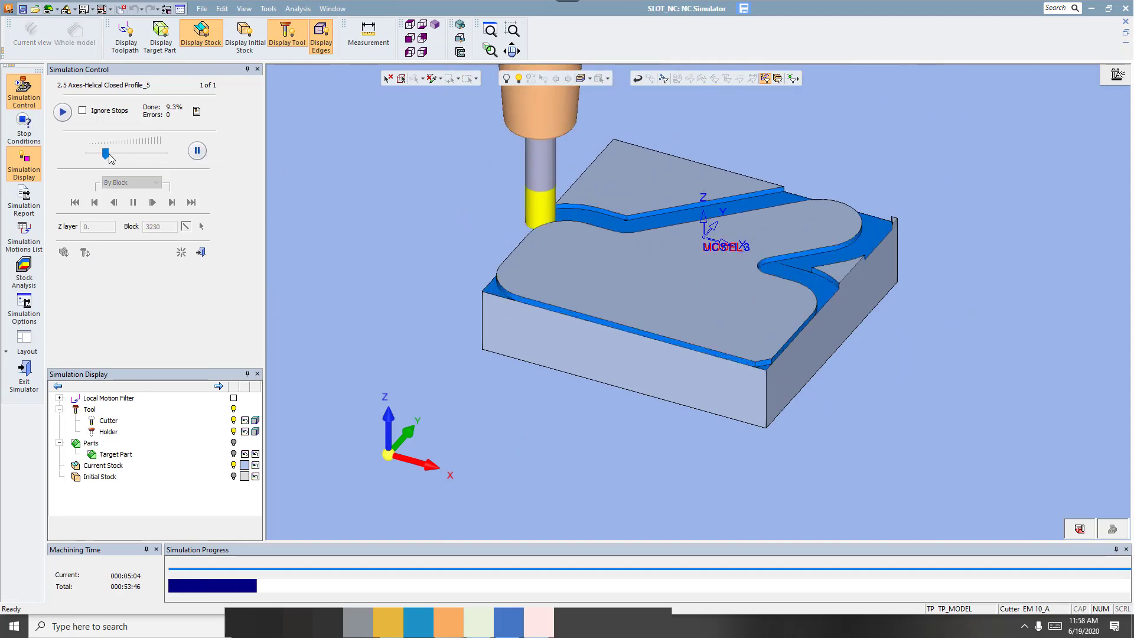
left_click(125, 36)
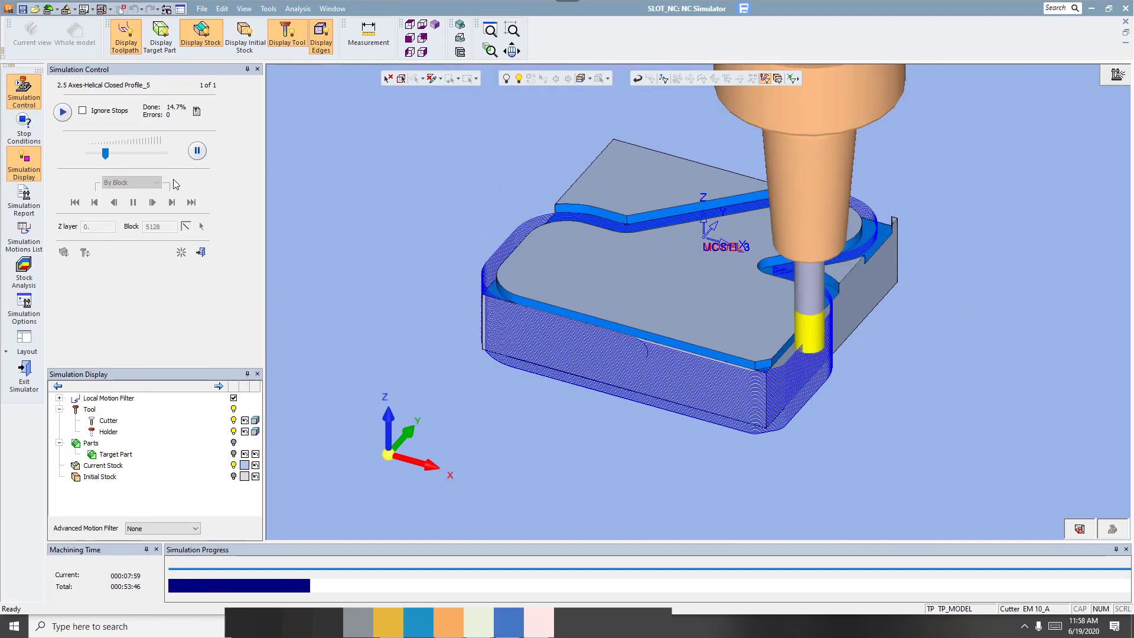
left_click(125, 52)
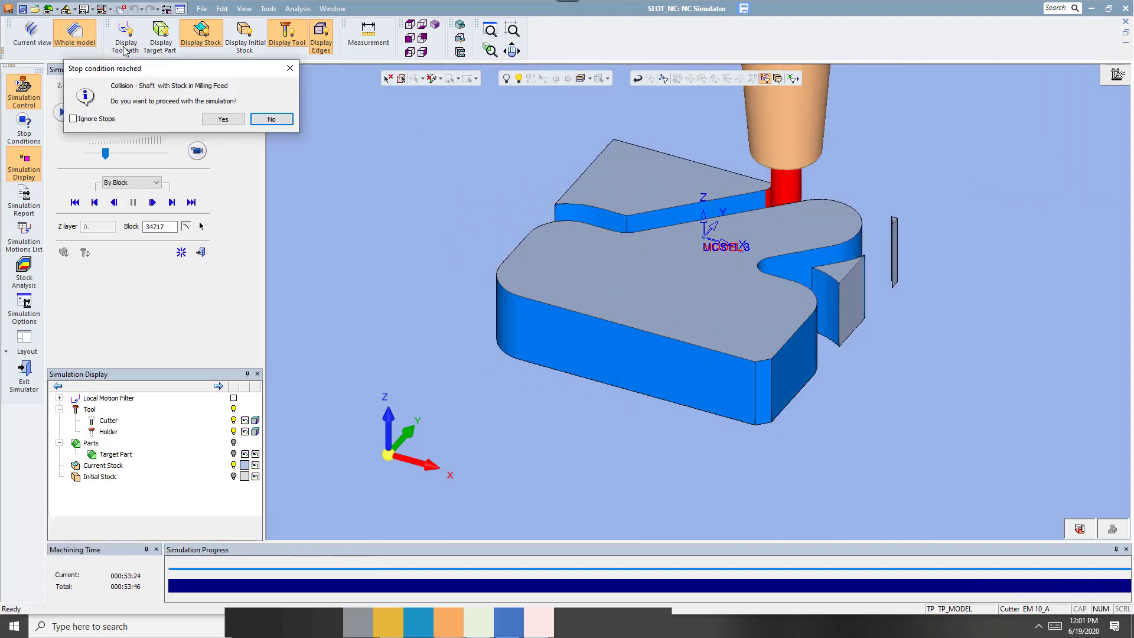
left_click(223, 119)
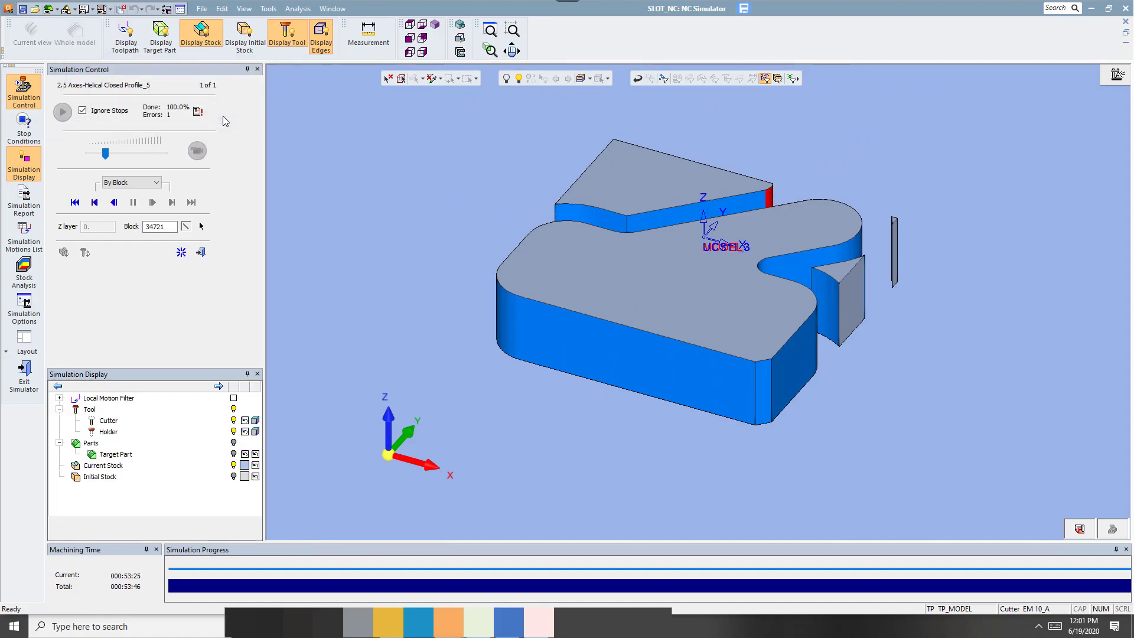